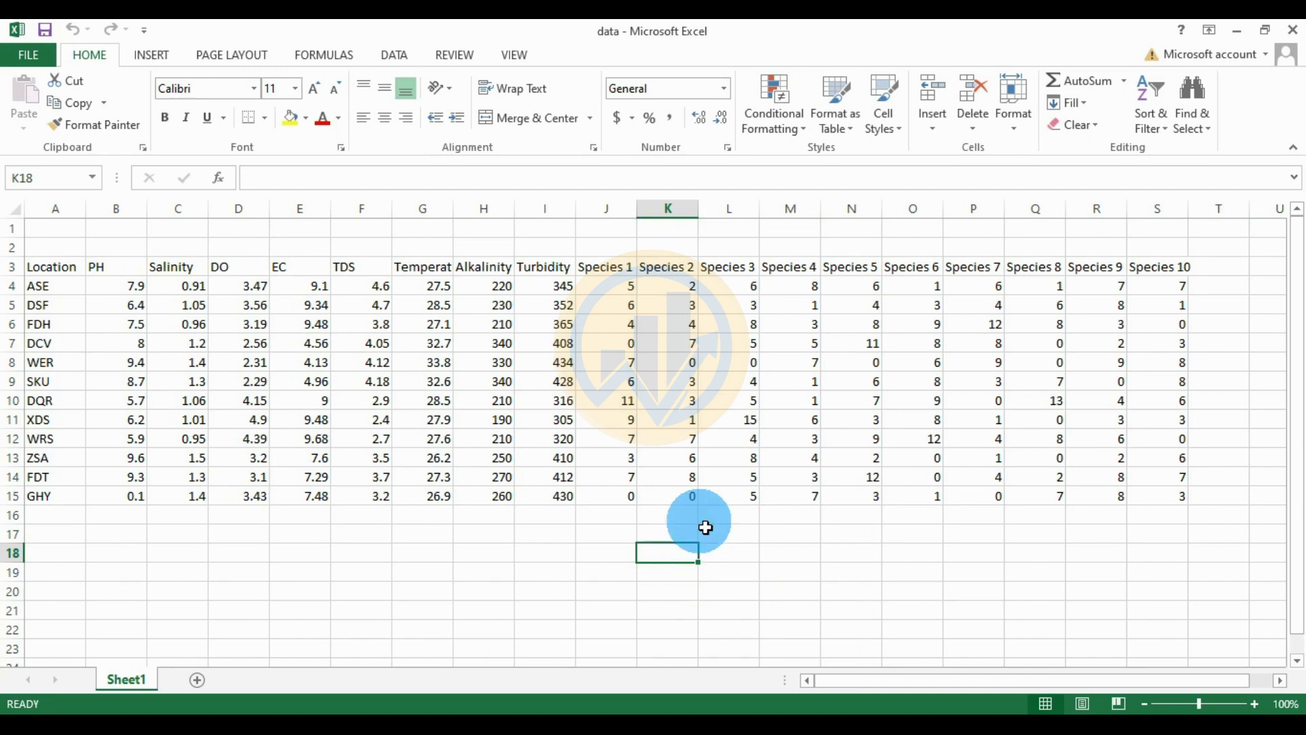
Step: Examine the data sheet's Location column, the water parameter columns PH to Turbidity, and the Species 1 to Species 10 columns
left_click(78, 266)
left_click_drag(99, 335, 1157, 502)
left_click(973, 589)
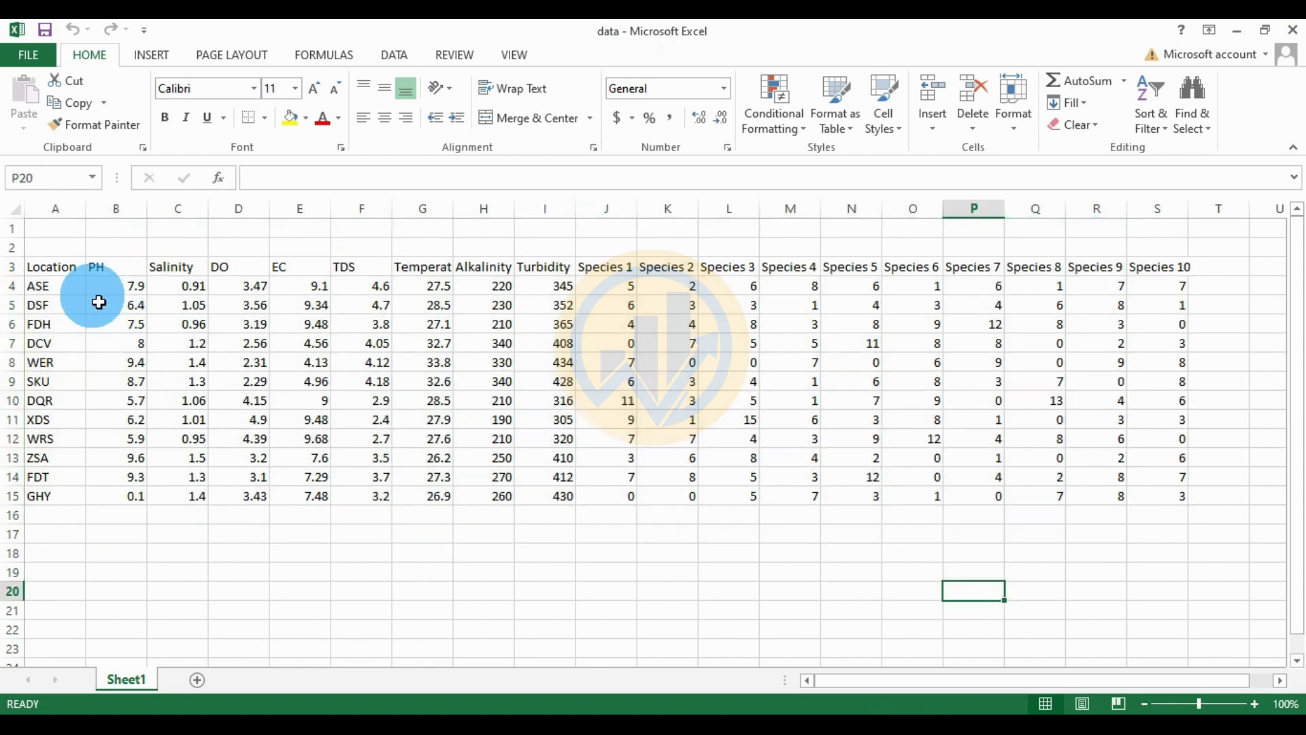
left_click_drag(63, 266, 52, 485)
left_click(118, 274, "ctrl")
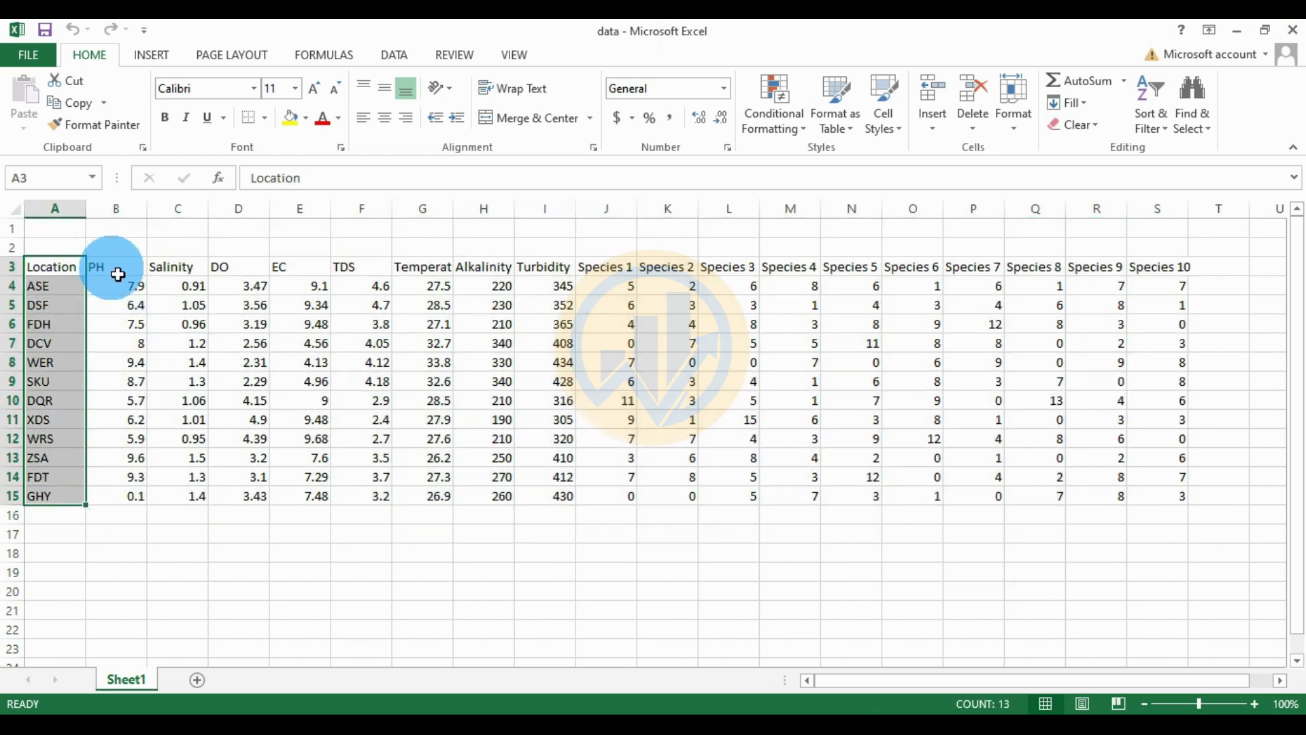
left_click_drag(118, 274, 534, 502)
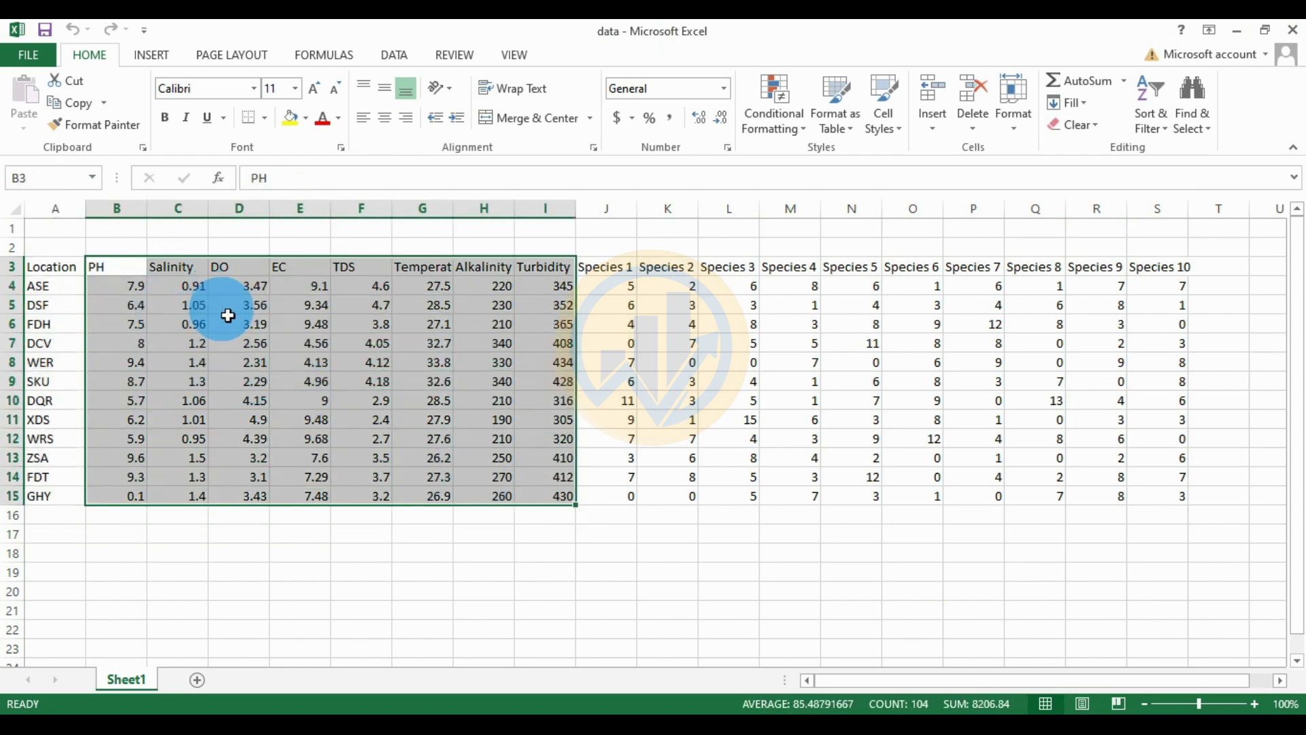
left_click_drag(601, 269, 1185, 512)
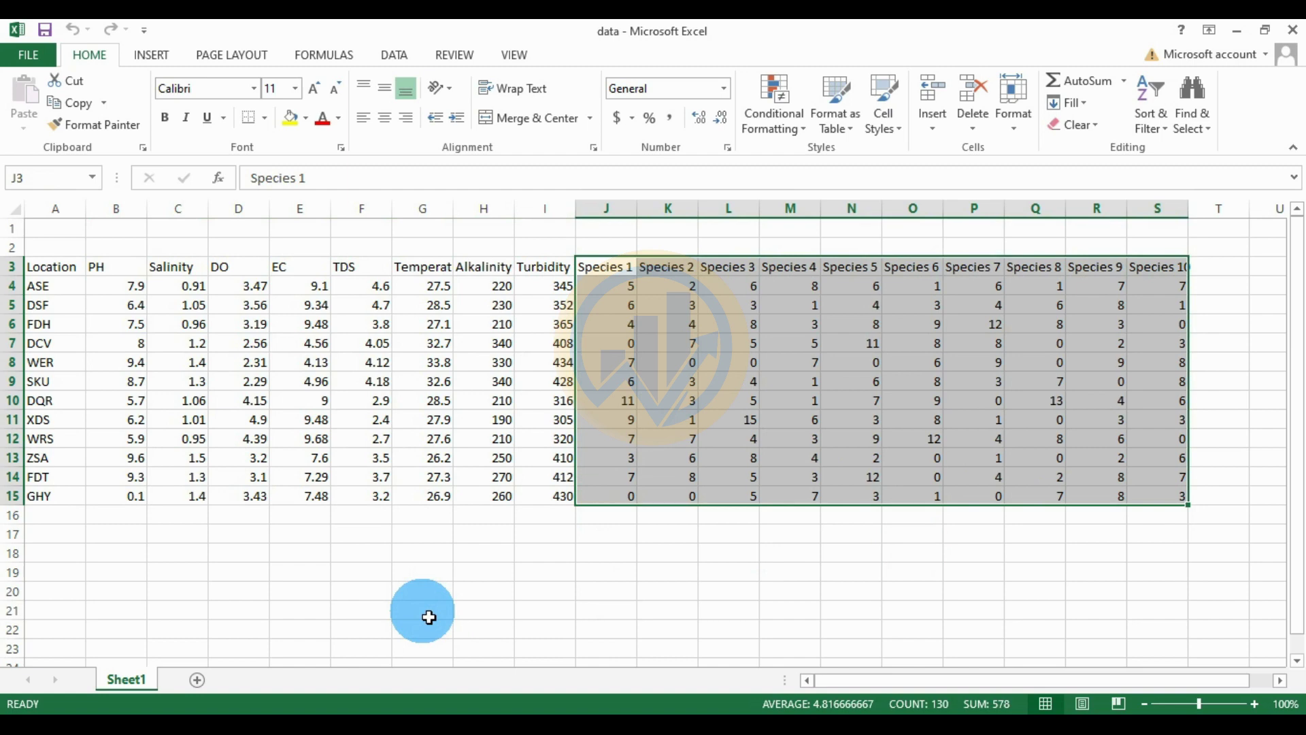
left_click(429, 618)
Step: Copy the header row A3:S3 into the Long Name row of OriginPro's Book1 and enlarge the worksheet window
left_click_drag(60, 269, 1163, 268)
right_click(1160, 268)
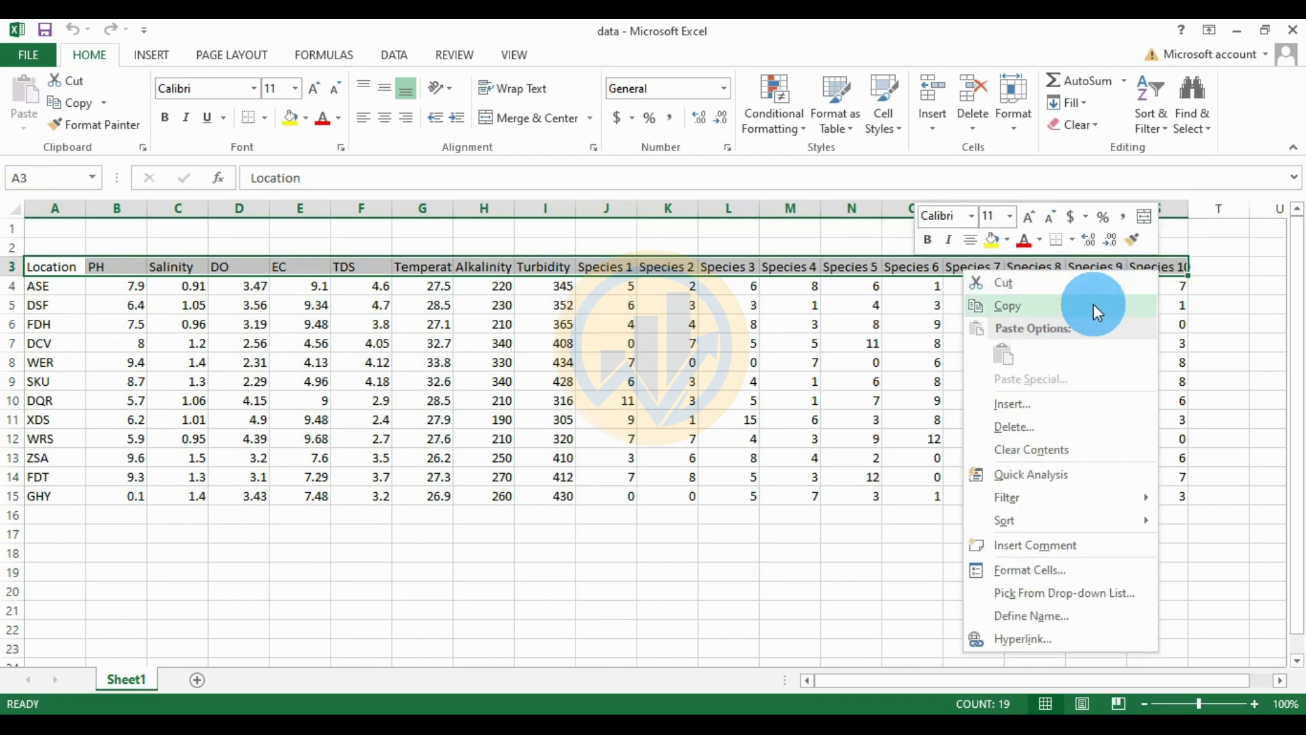
left_click(1093, 303)
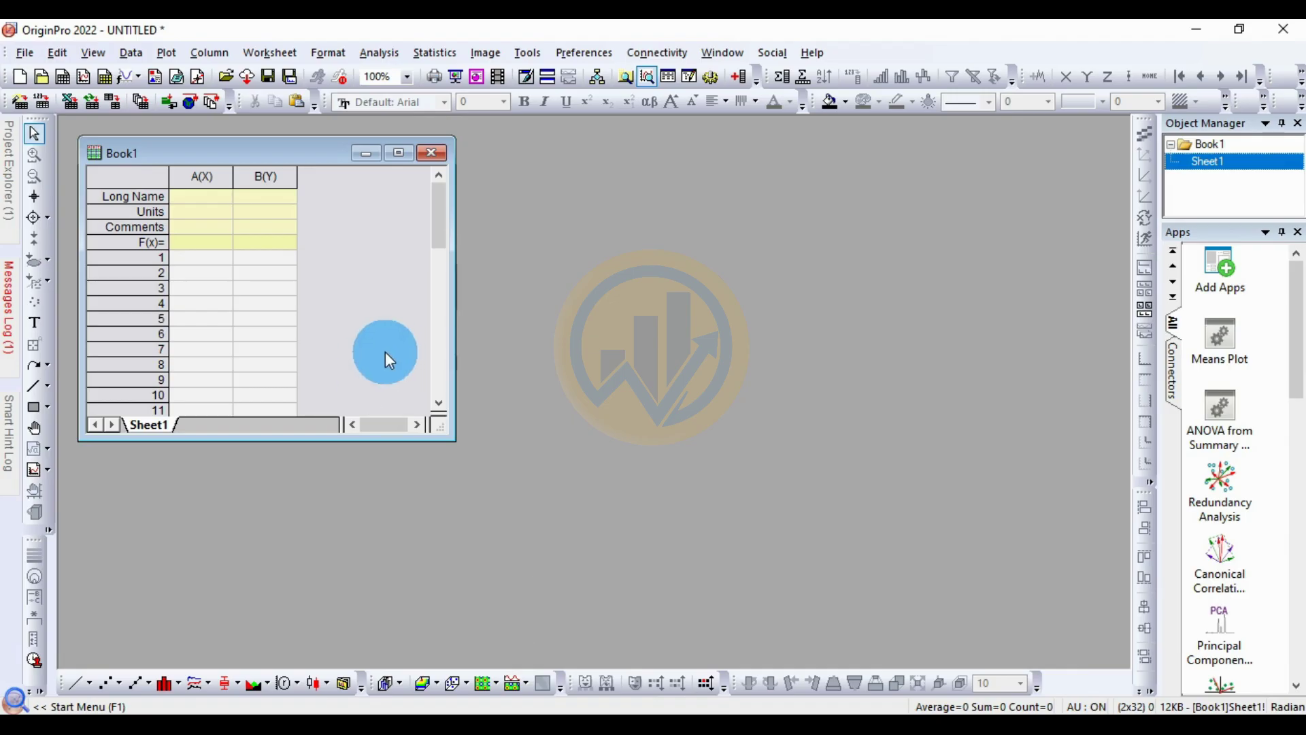
left_click(202, 197)
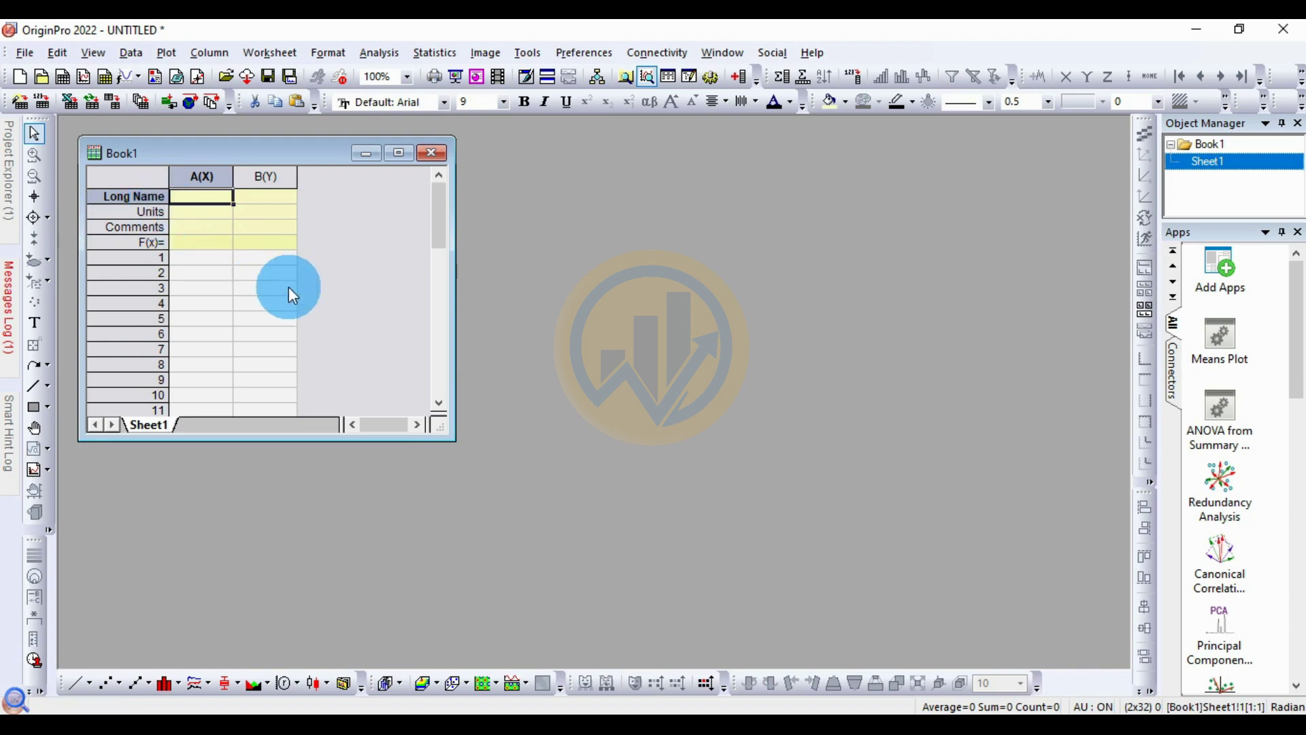
key("ctrl+v")
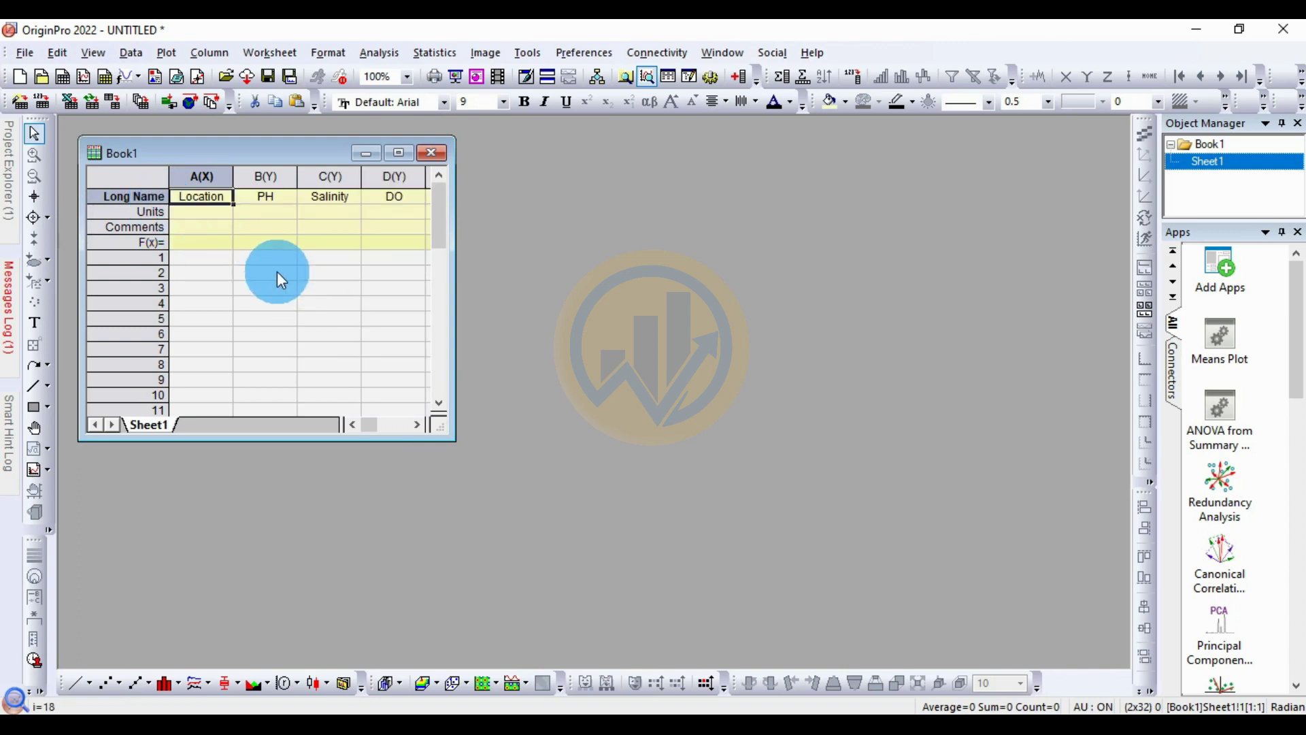
left_click_drag(435, 426, 1021, 601)
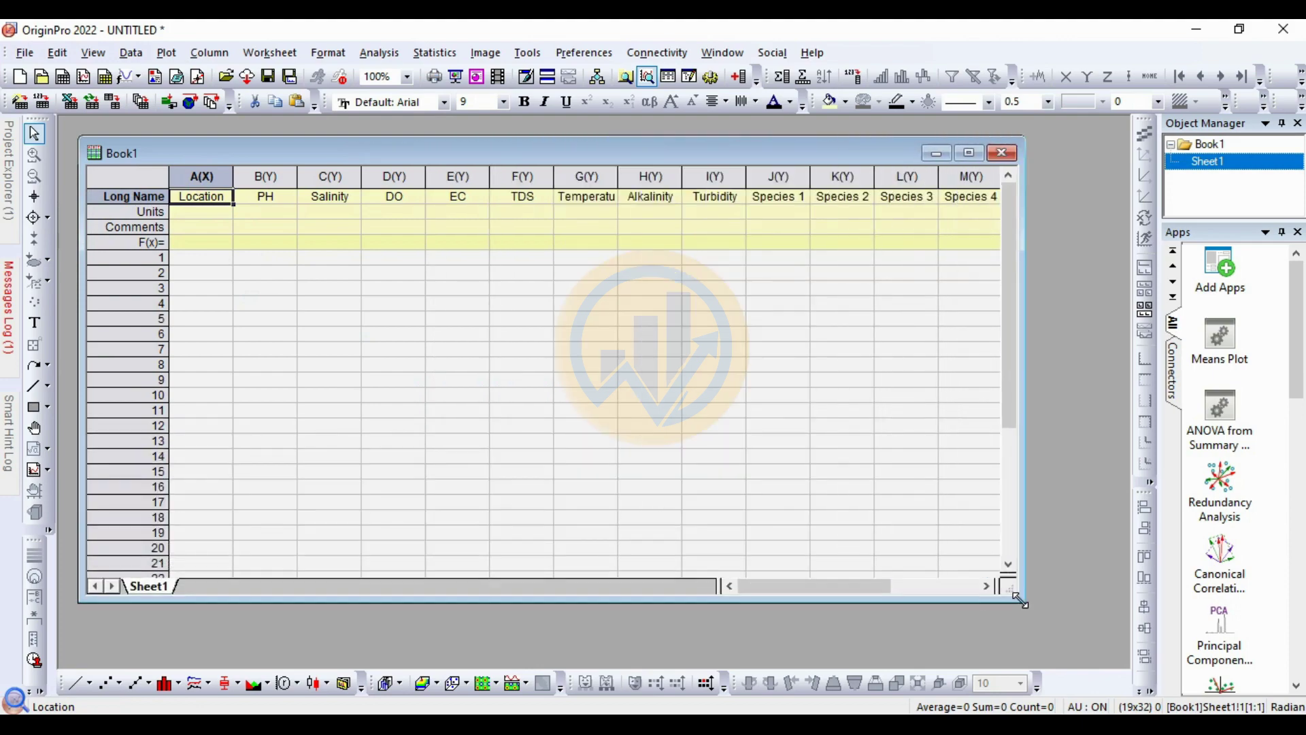
Step: Copy the Excel data rows A4:S15 into OriginPro's Book1, starting at row 1 of column A
left_click(681, 711)
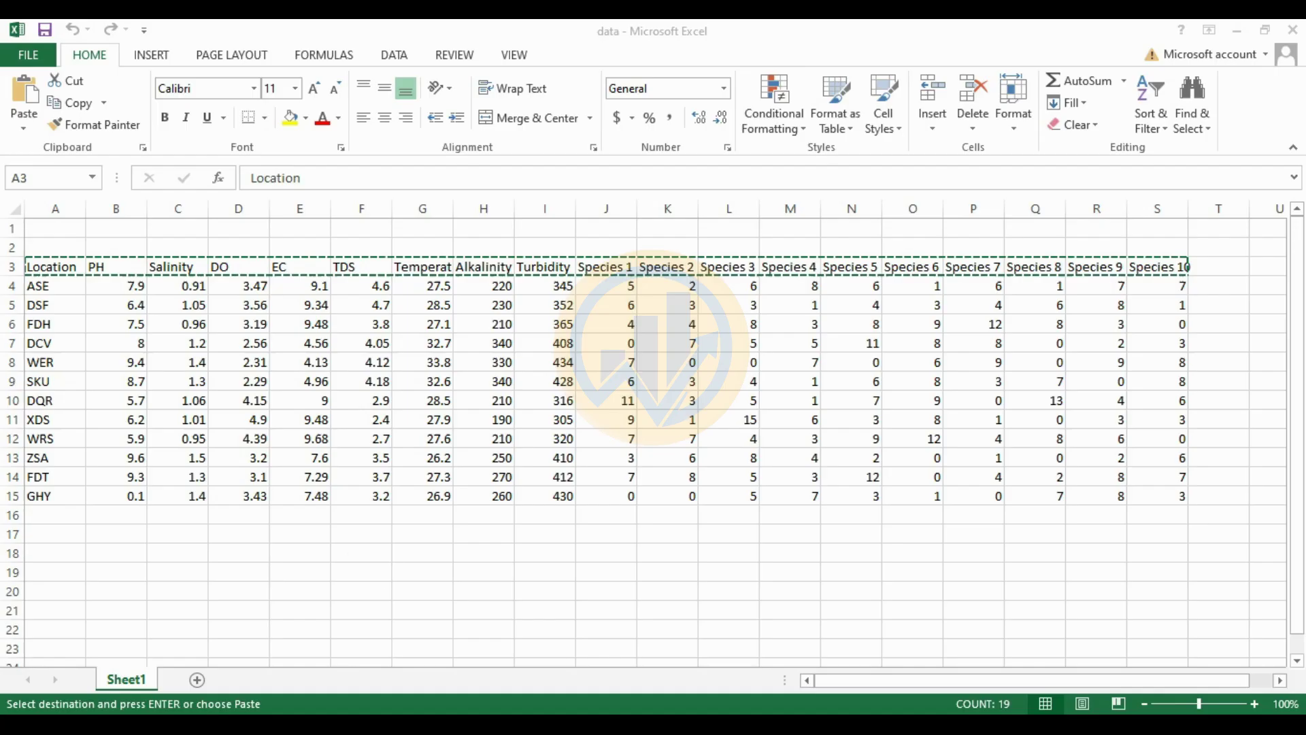
left_click_drag(64, 292, 1146, 512)
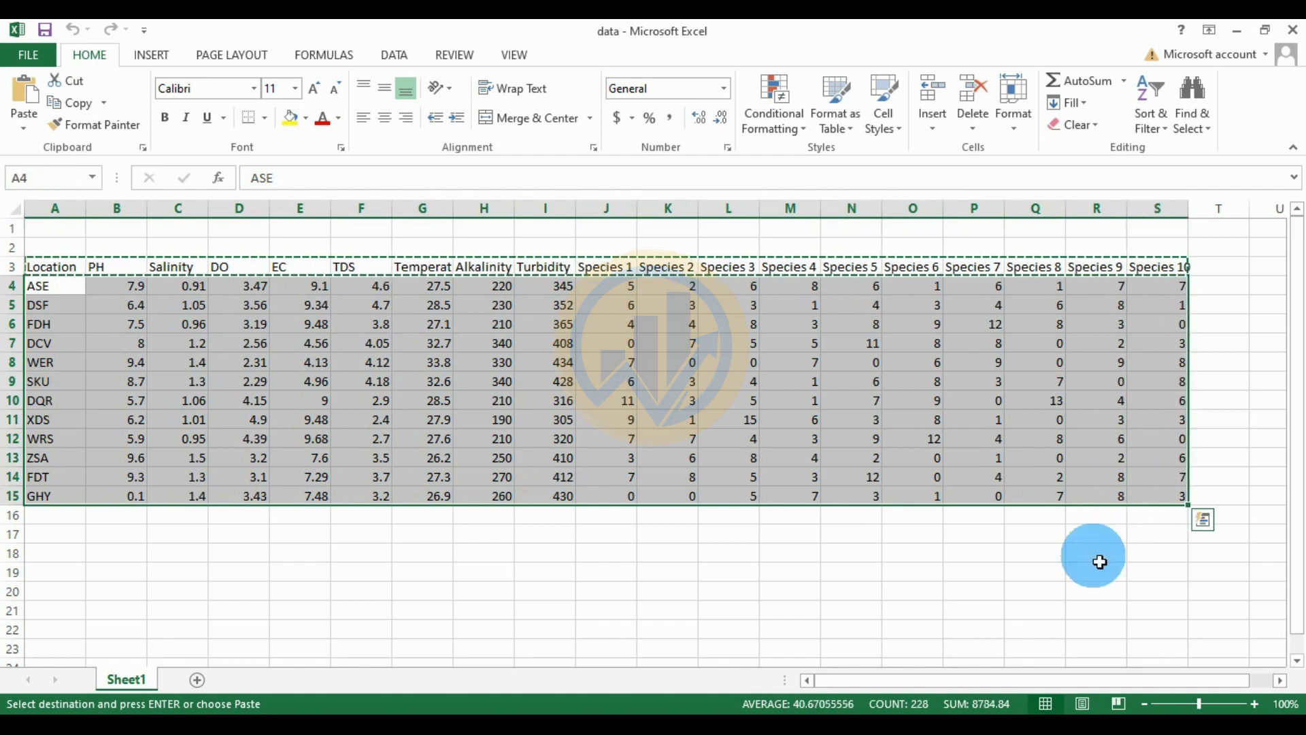
key("ctrl+c")
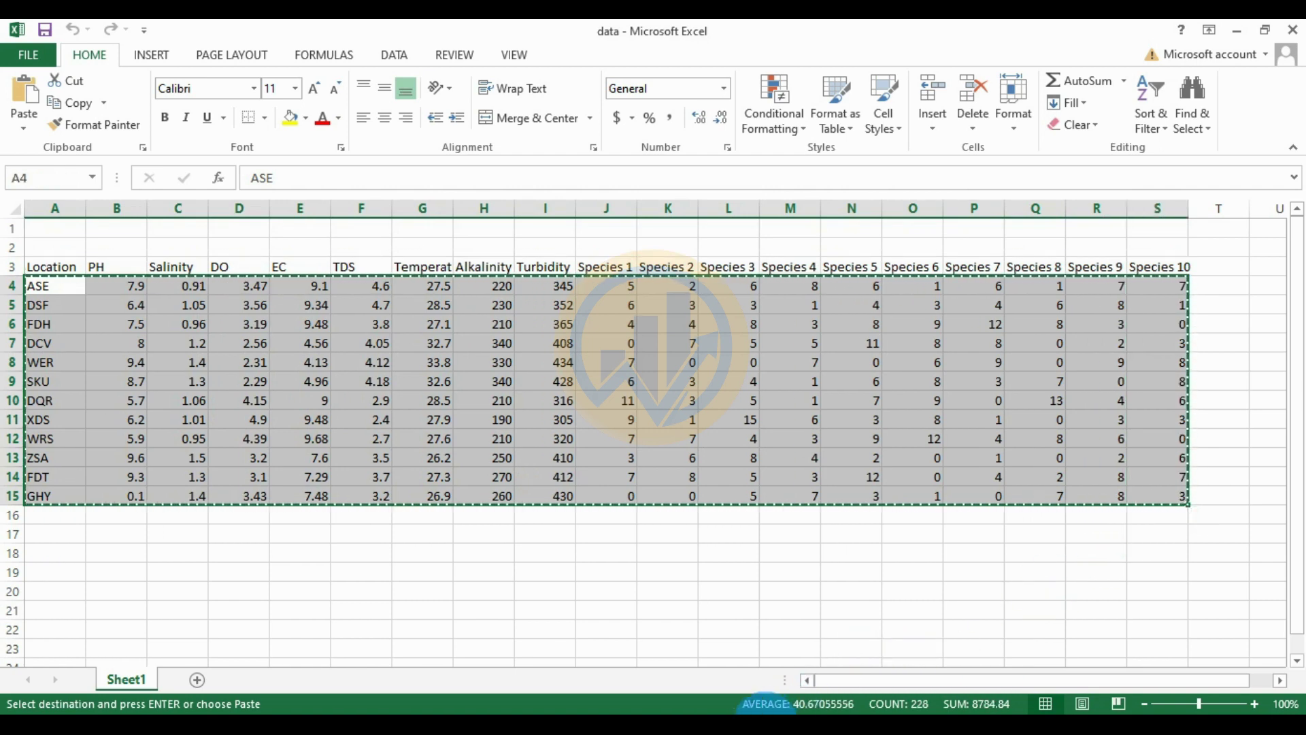
key("alt+Tab")
left_click(221, 260)
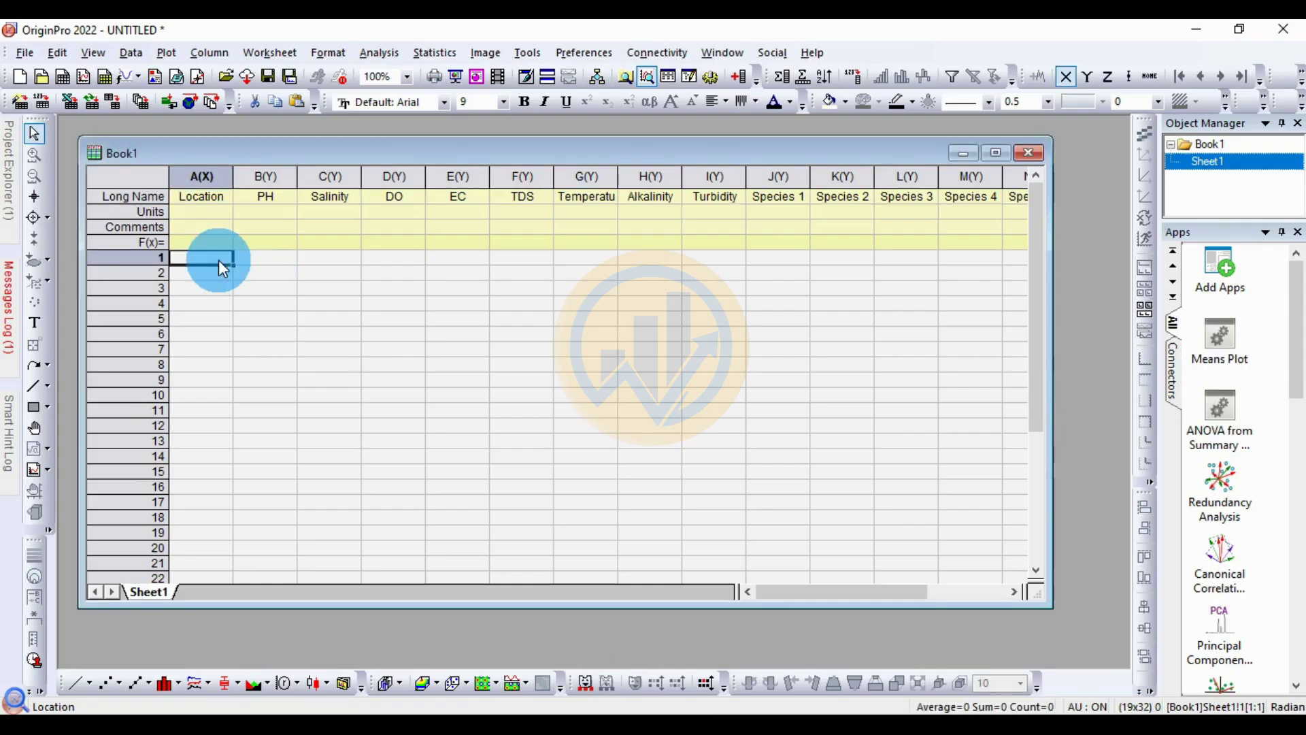
key("ctrl+v")
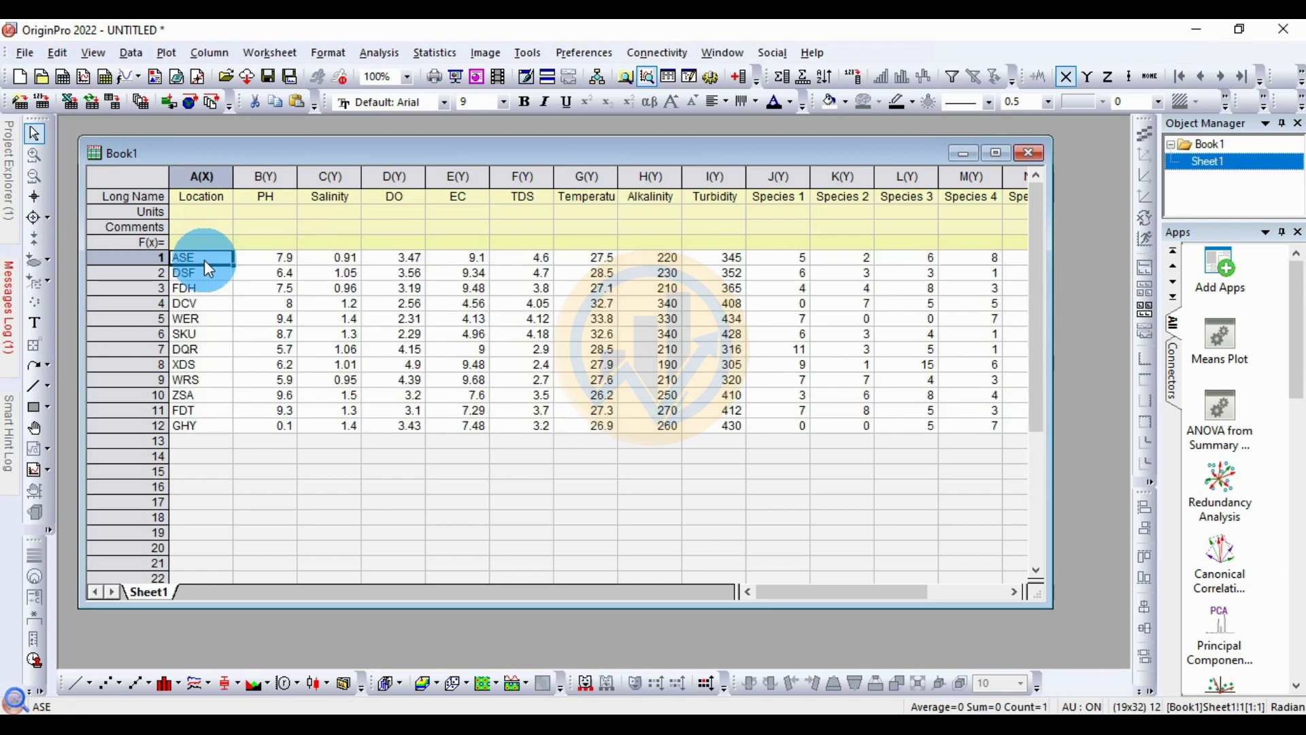
left_click_drag(436, 162, 426, 151)
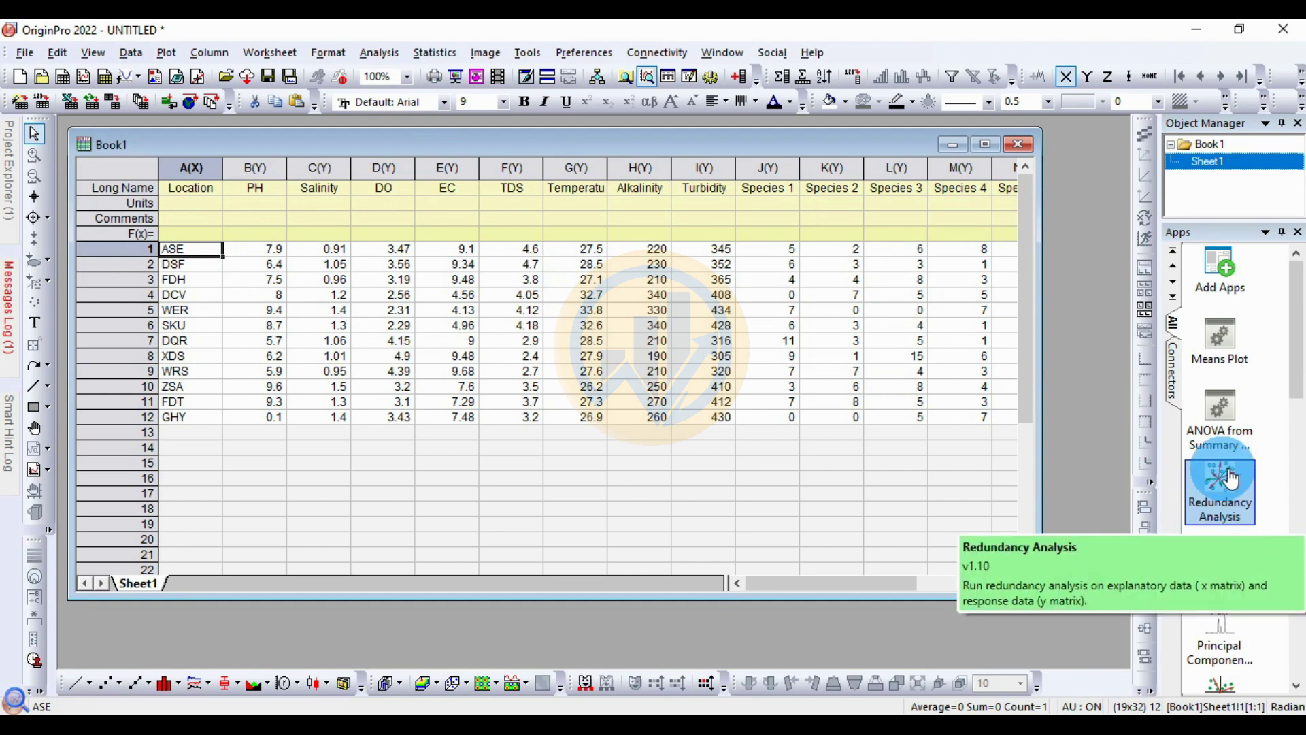
Step: View the Redundancy Analysis download page in the browser and reinstall the app in OriginPro from the folder's rda.opx file
left_click(521, 709)
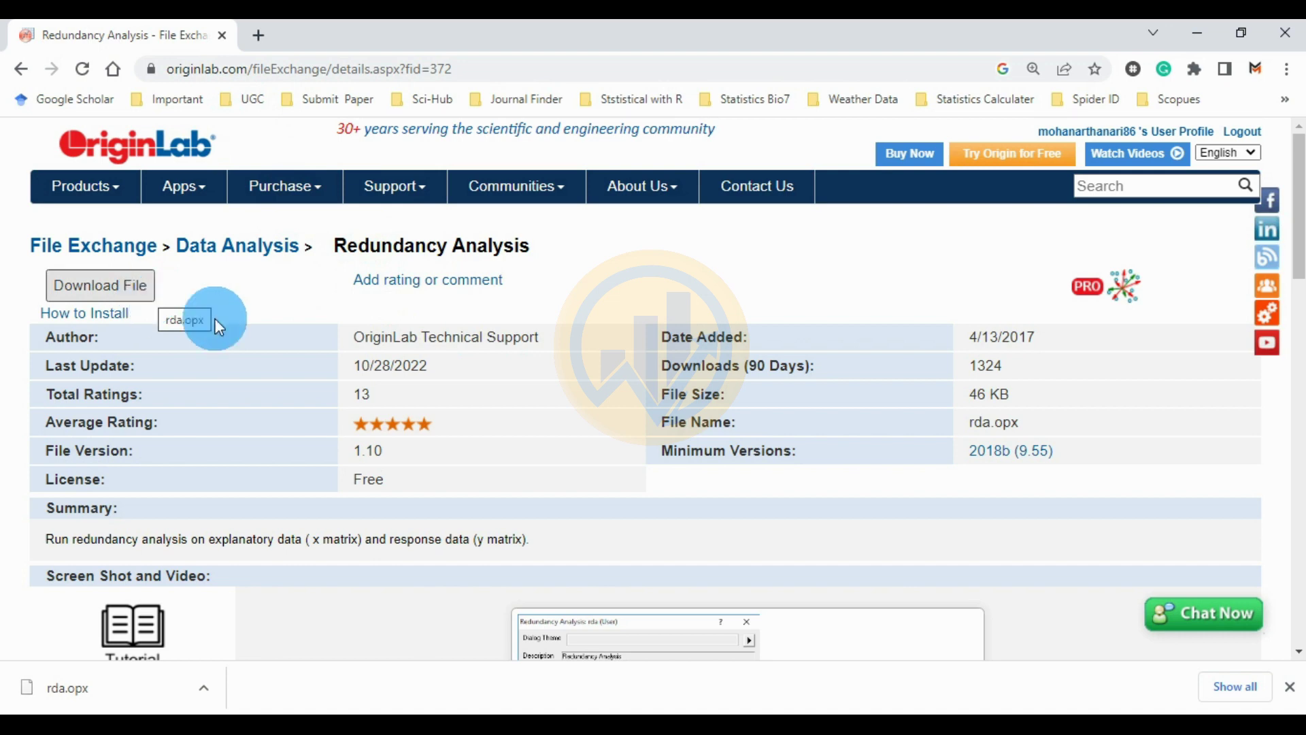
left_click(1197, 33)
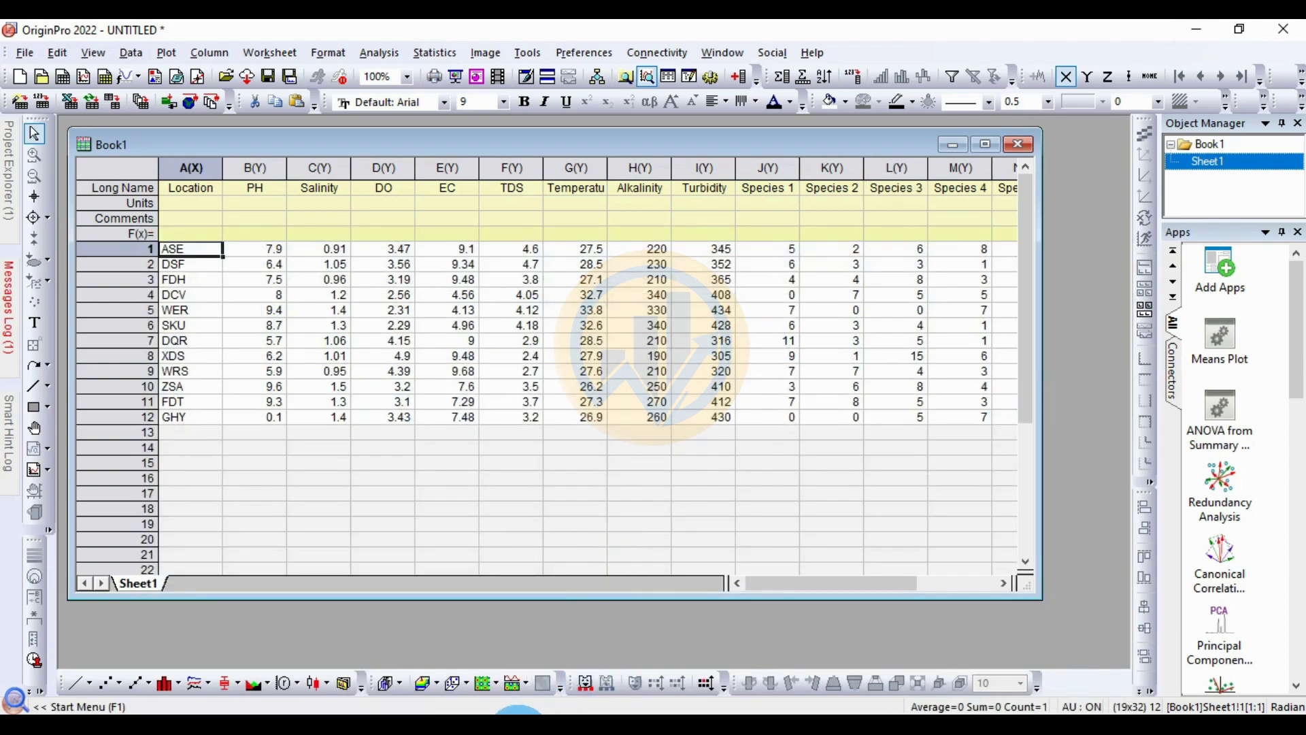
left_click(463, 633)
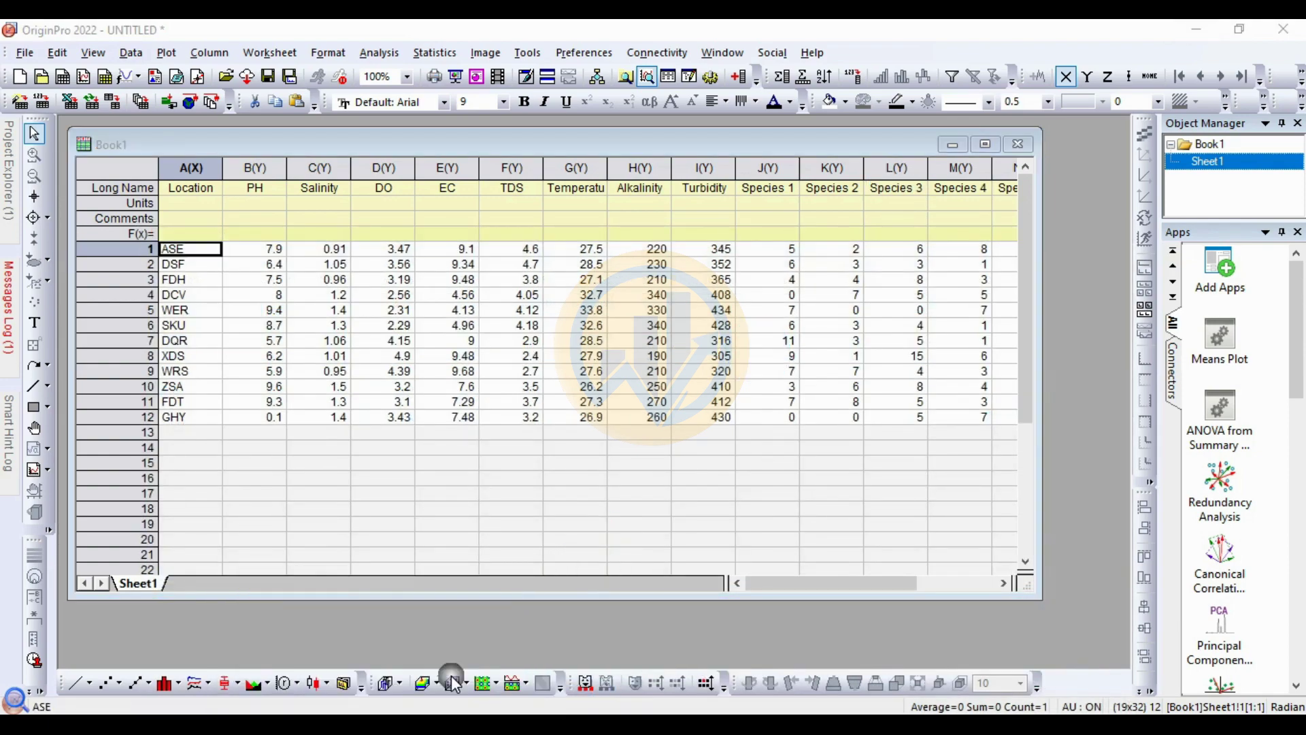
left_click_drag(235, 294, 867, 494)
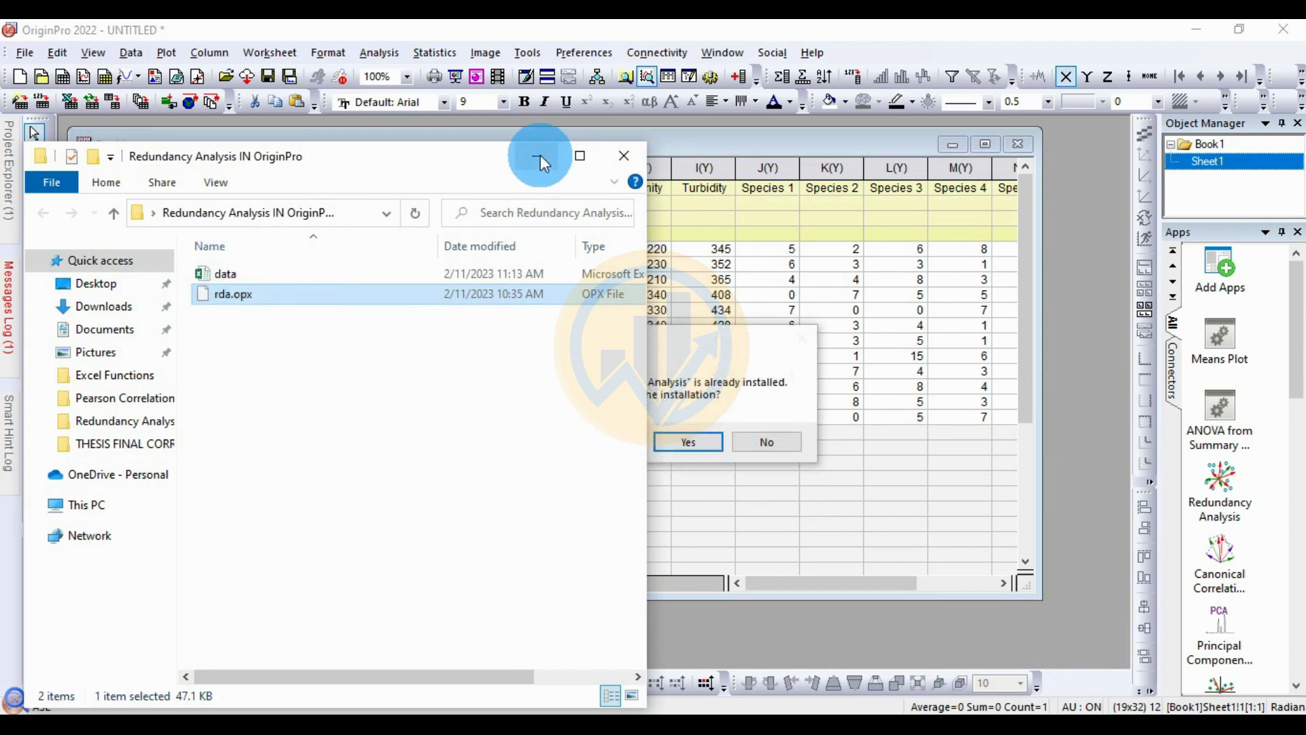
left_click(541, 161)
left_click(688, 443)
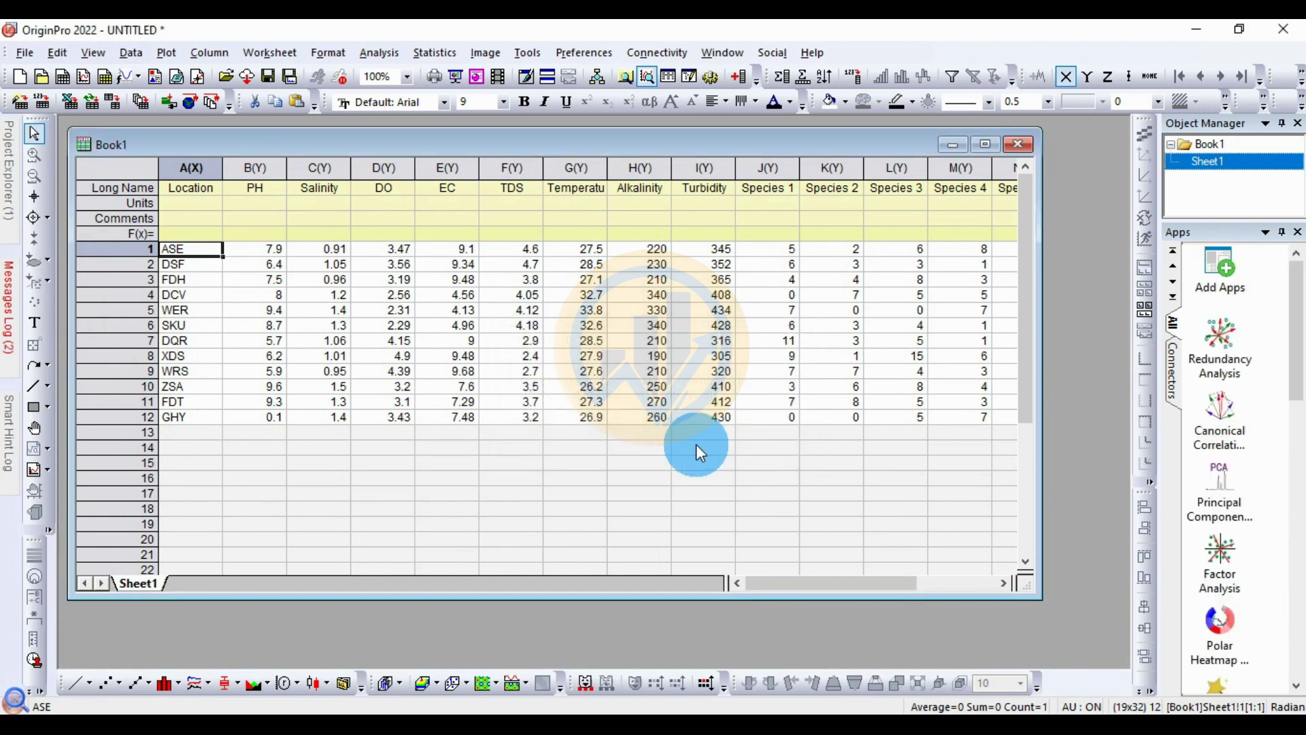
Step: Open the Redundancy Analysis app's settings for the Book1 worksheet
left_click(1236, 369)
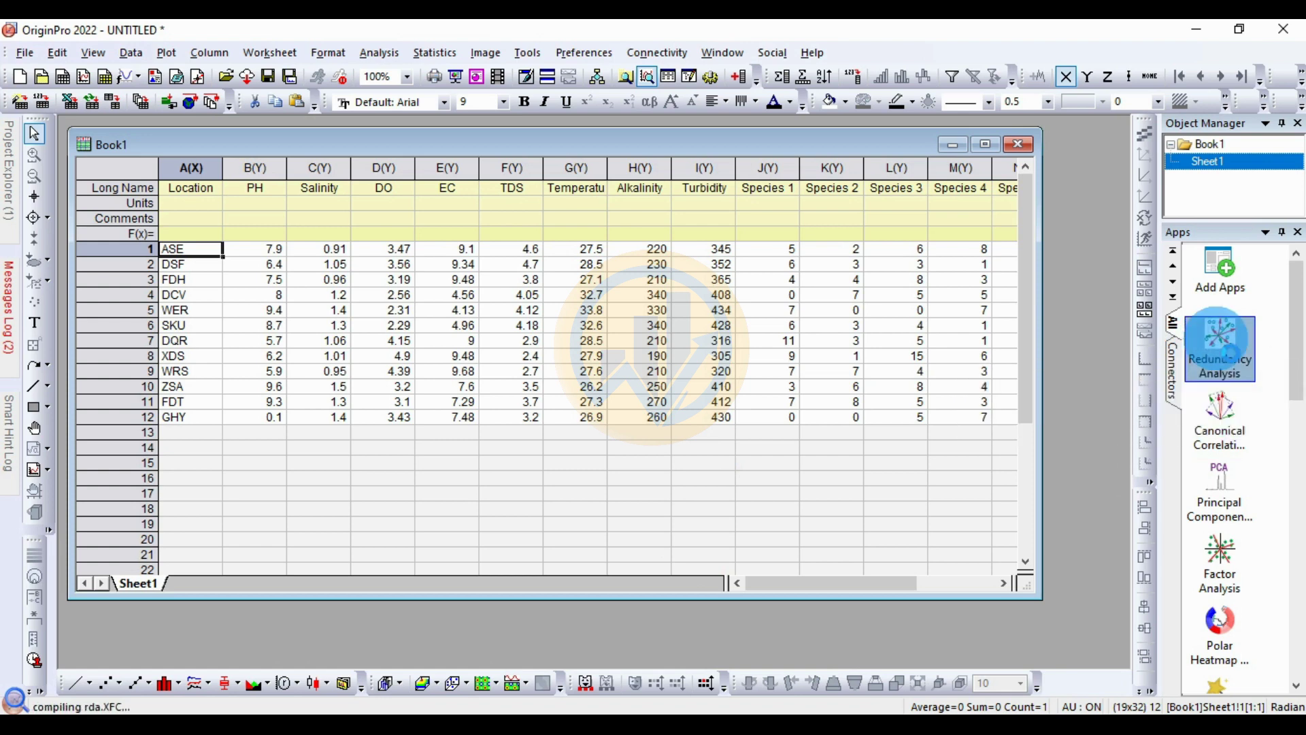
left_click_drag(686, 234, 604, 309)
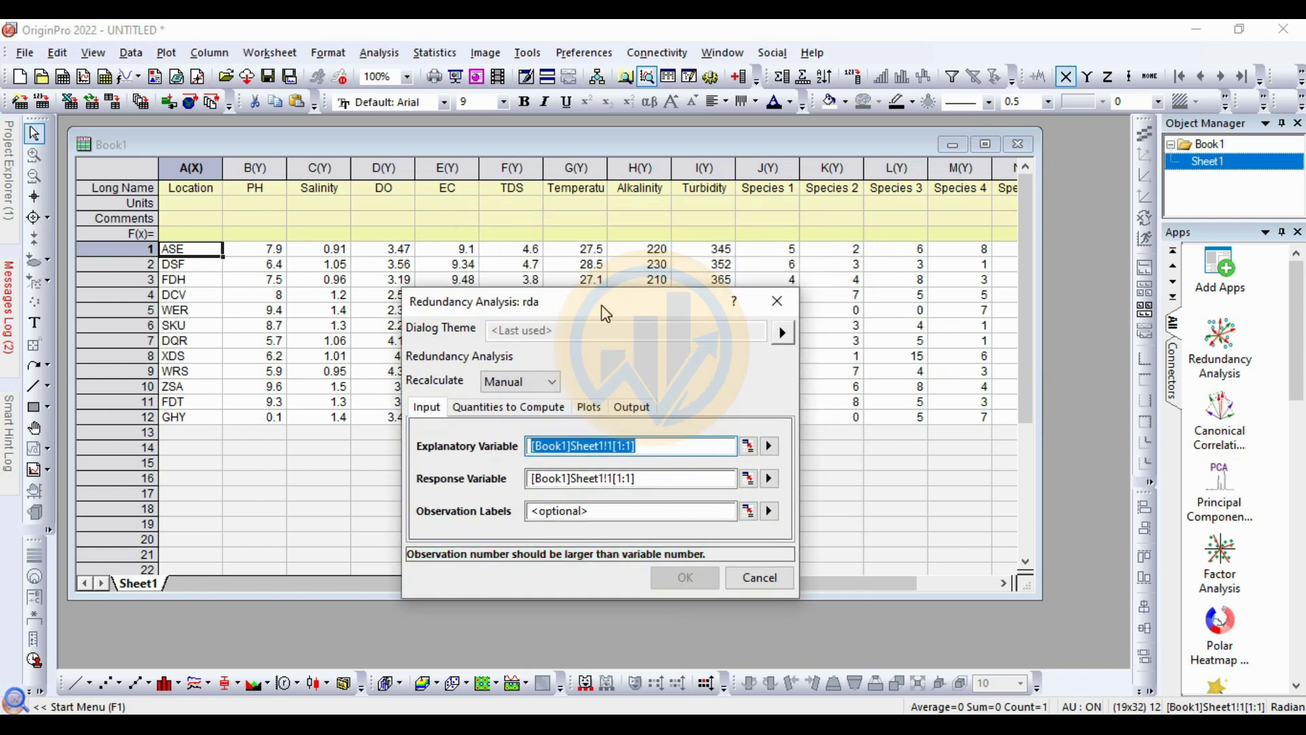
left_click(439, 458)
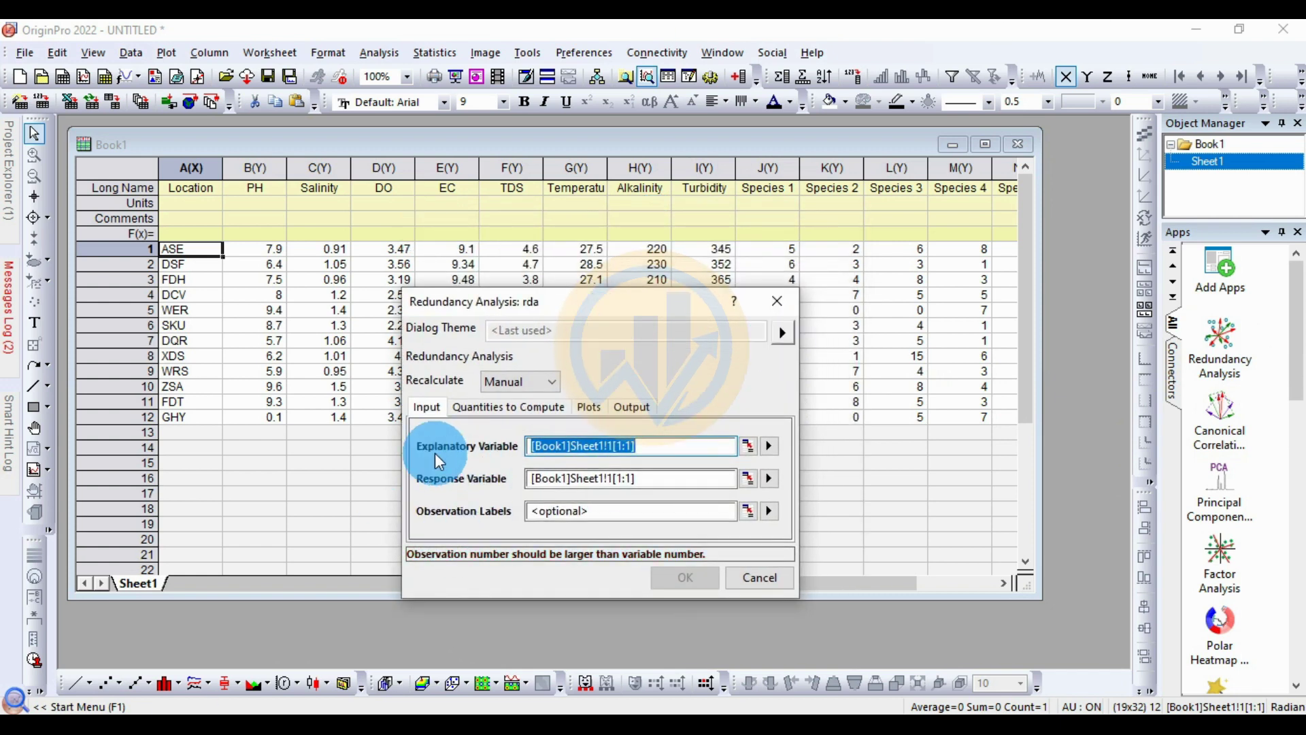
left_click(610, 457)
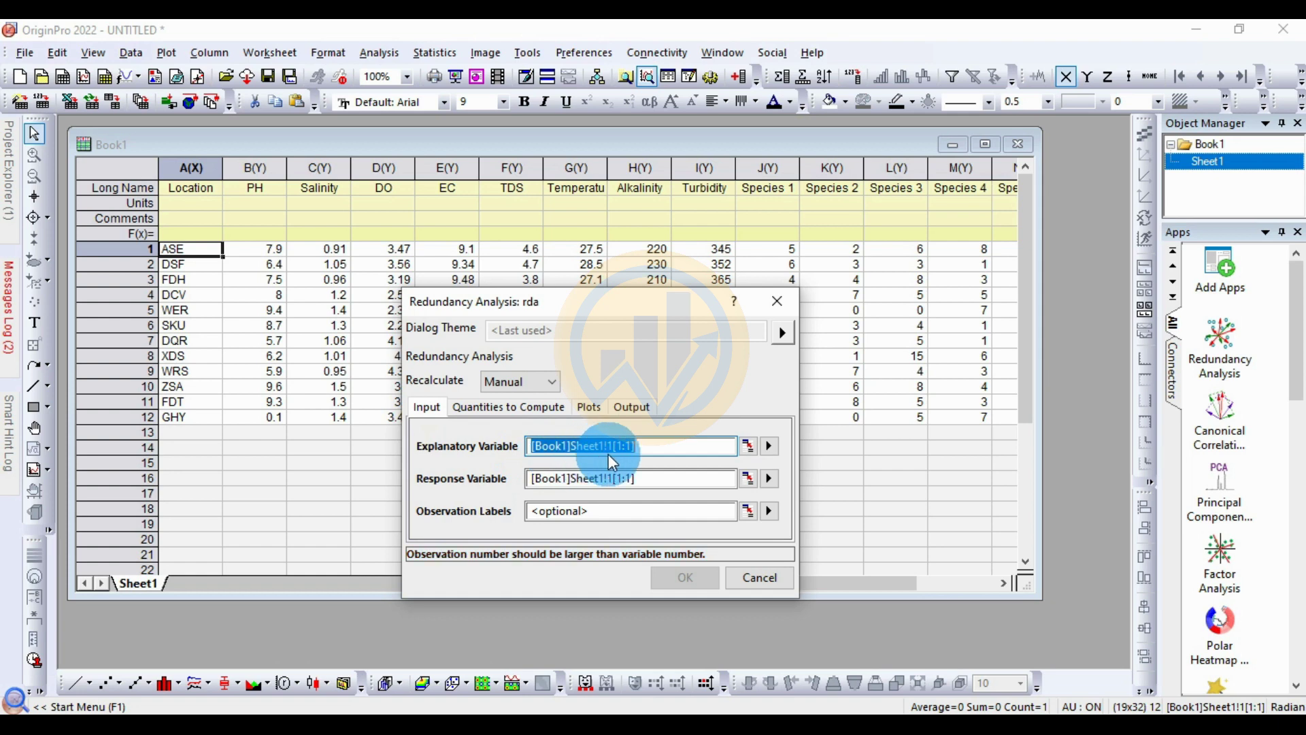
Step: Set the explanatory variable to worksheet columns B to H, PH through Alkalinity
left_click(746, 446)
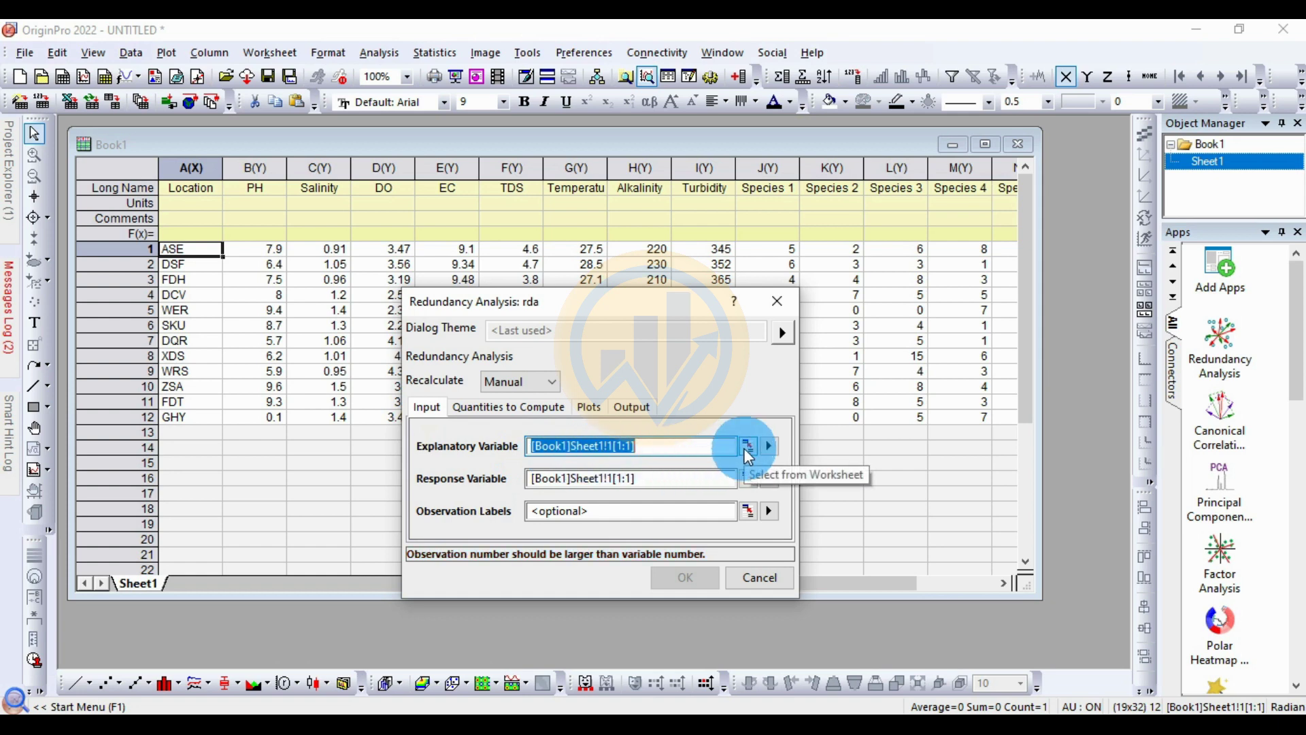
left_click_drag(275, 188, 657, 189)
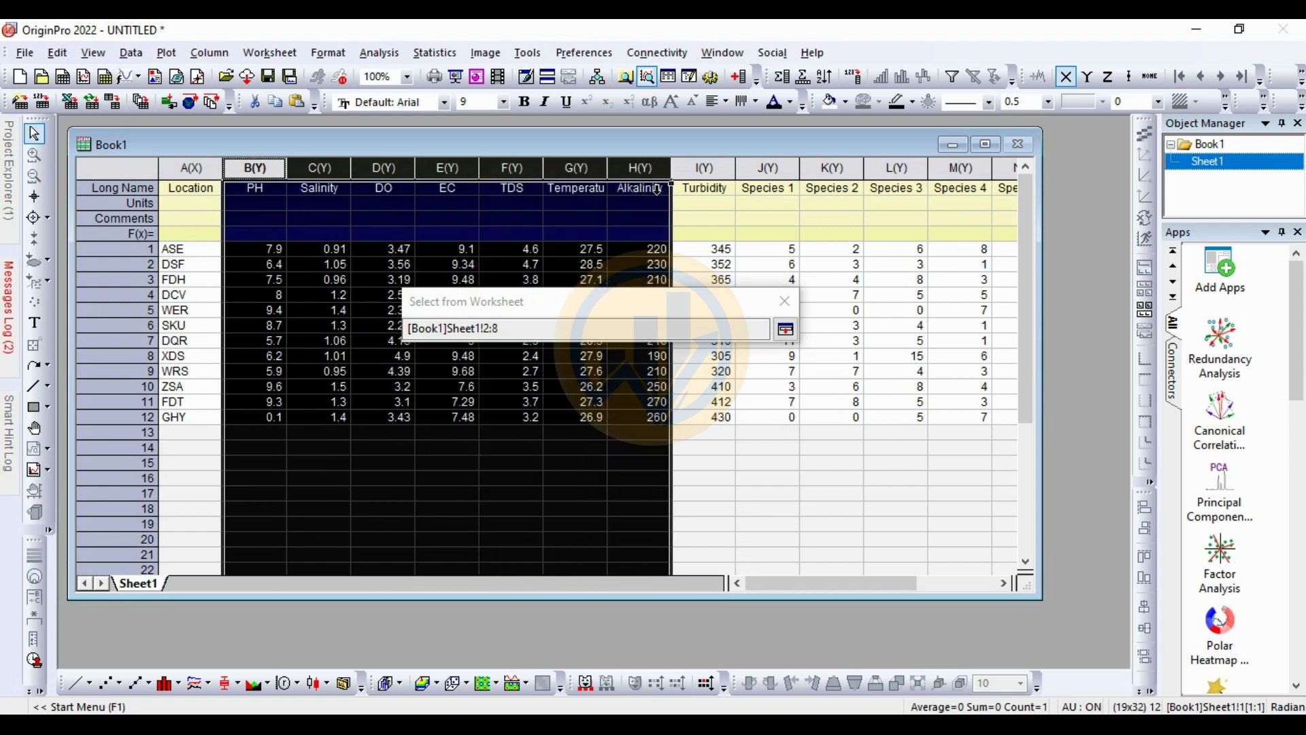
left_click(786, 329)
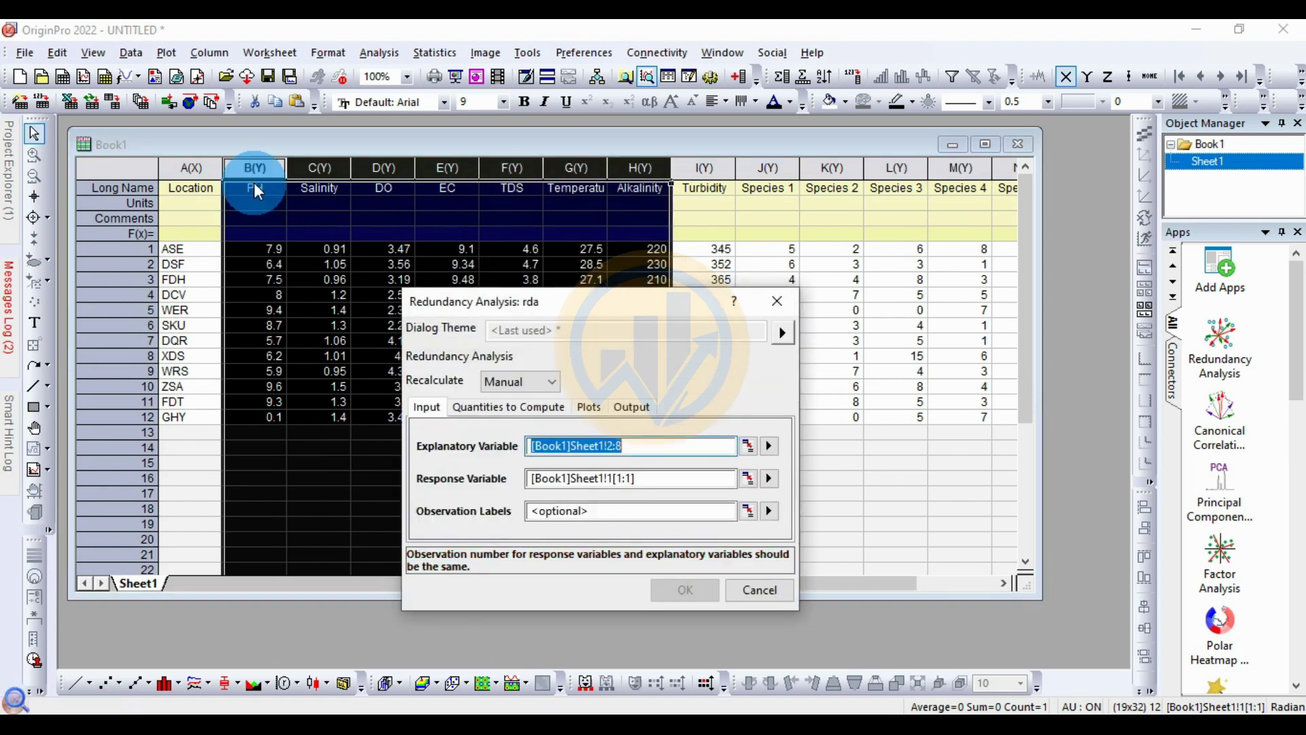
left_click(750, 481)
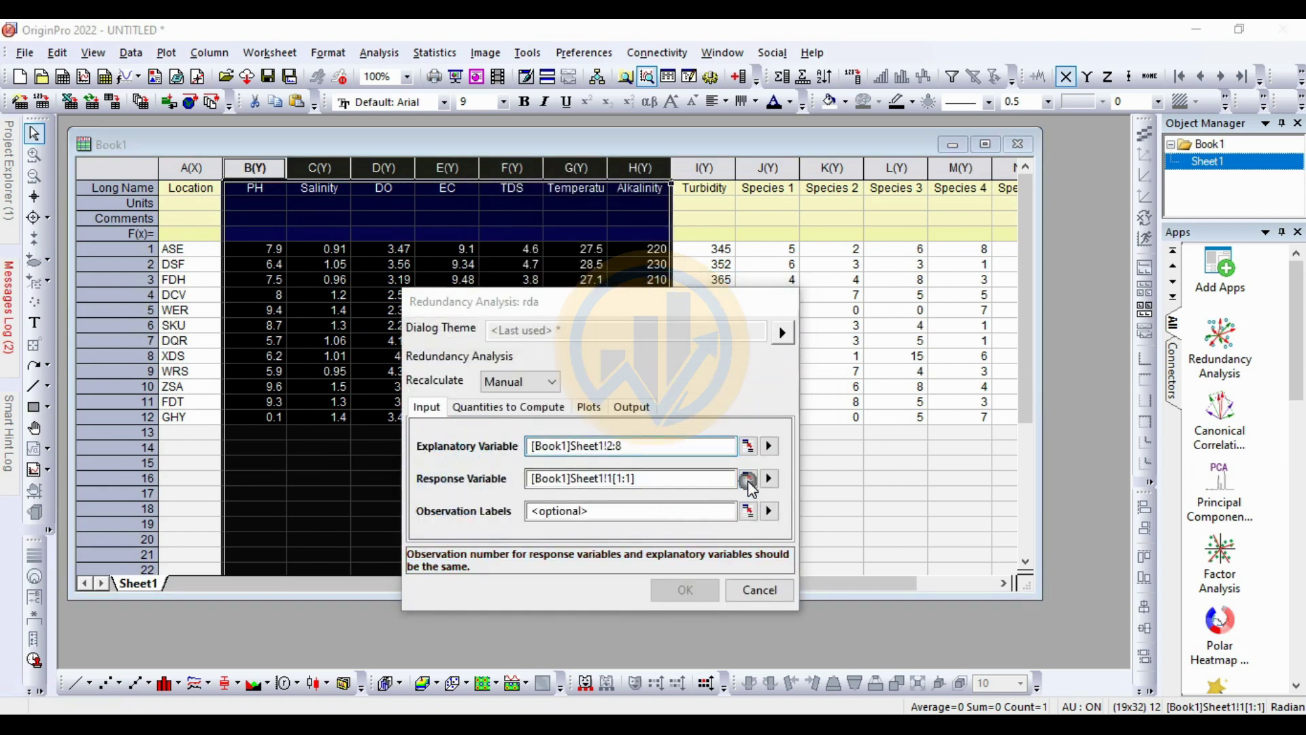
left_click(786, 330)
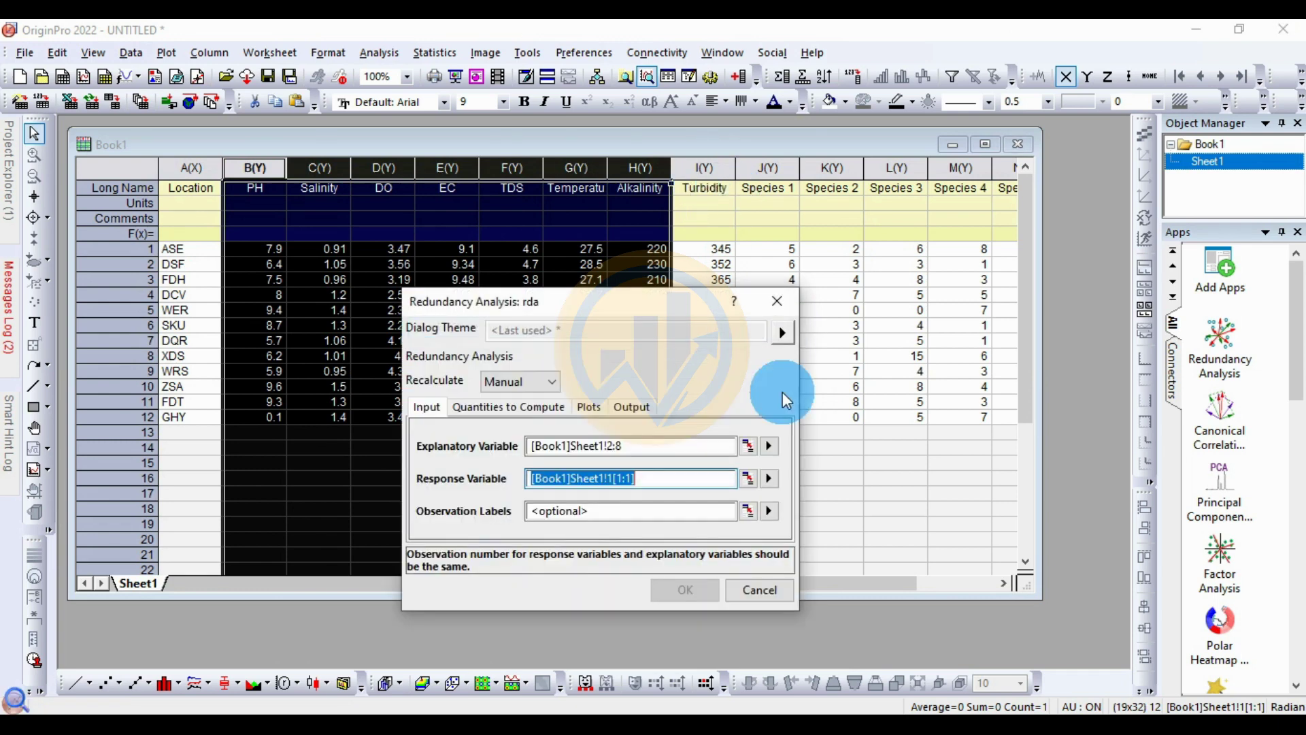
Step: Set the explanatory variable to worksheet columns B to I, PH through Turbidity
left_click(748, 446)
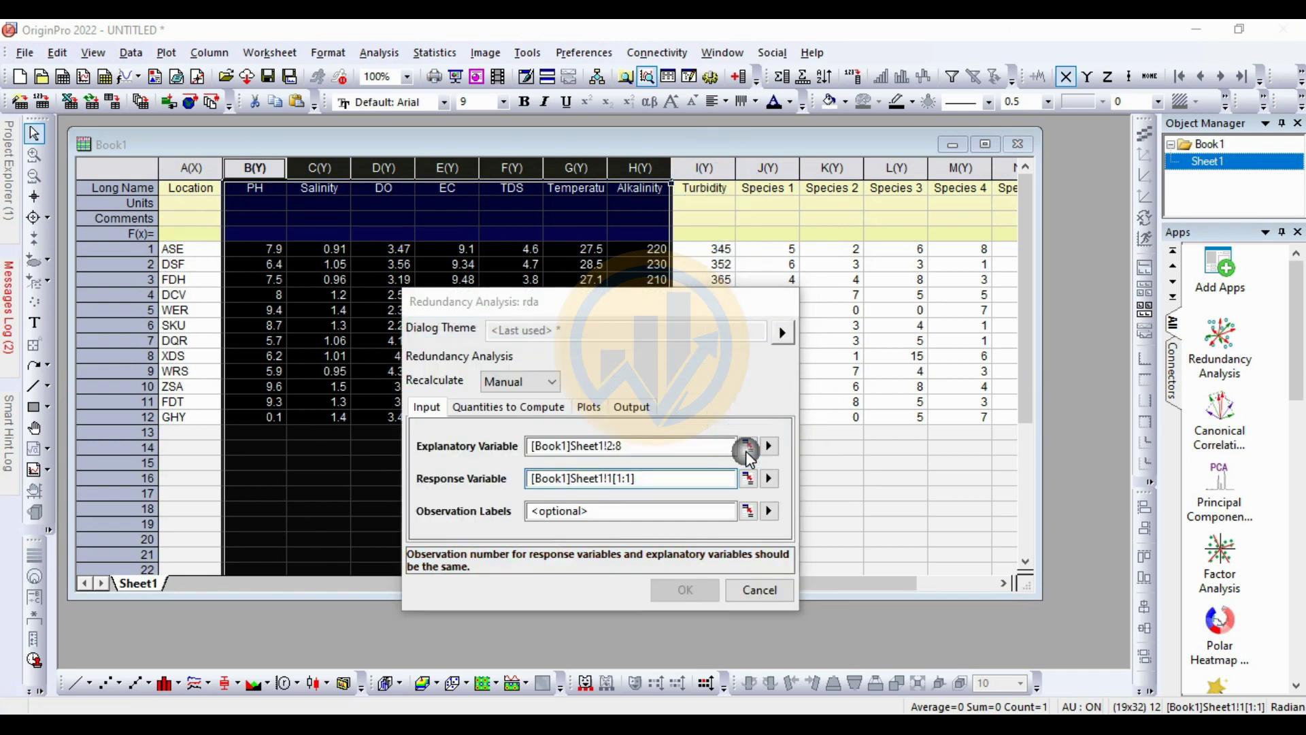
left_click(255, 168)
left_click_drag(314, 183, 705, 187)
left_click(786, 330)
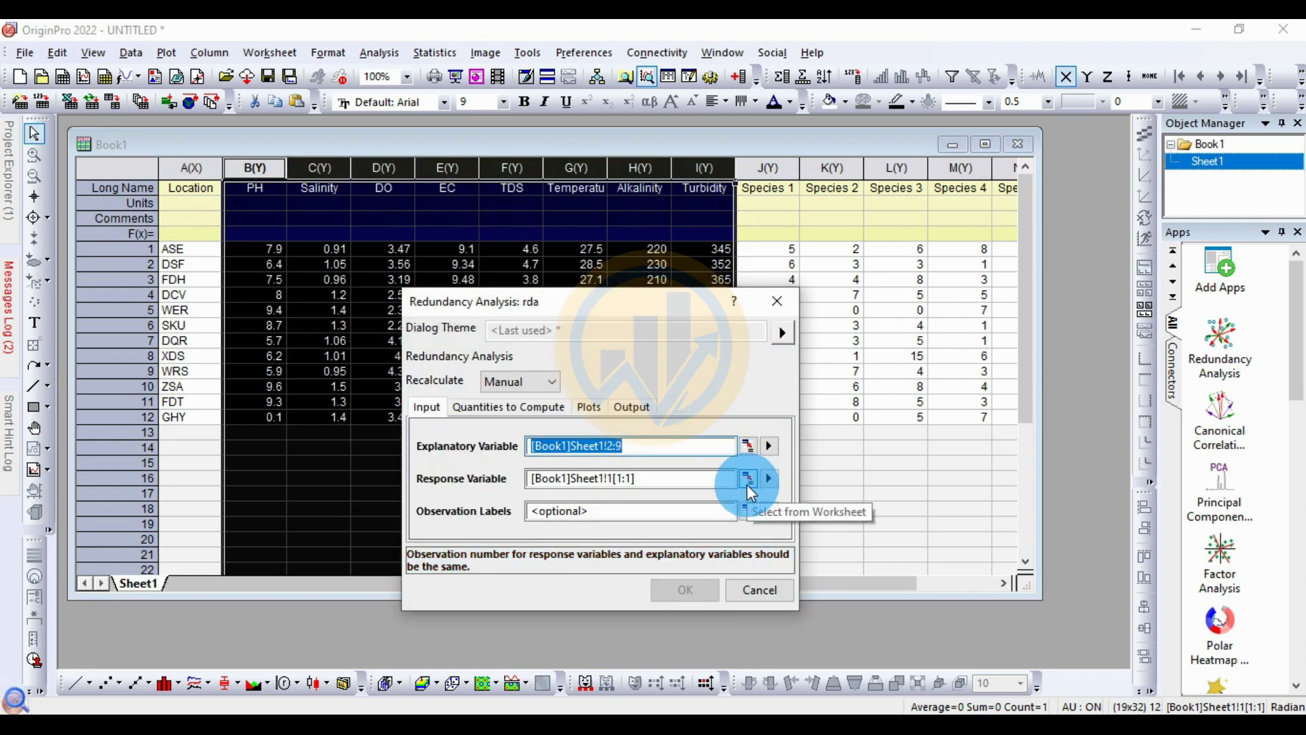
Step: Set the response variable to columns J to S, Species 1 through Species 10, and the observation labels to Location
left_click(748, 480)
left_click_drag(765, 176, 871, 177)
left_click(786, 329)
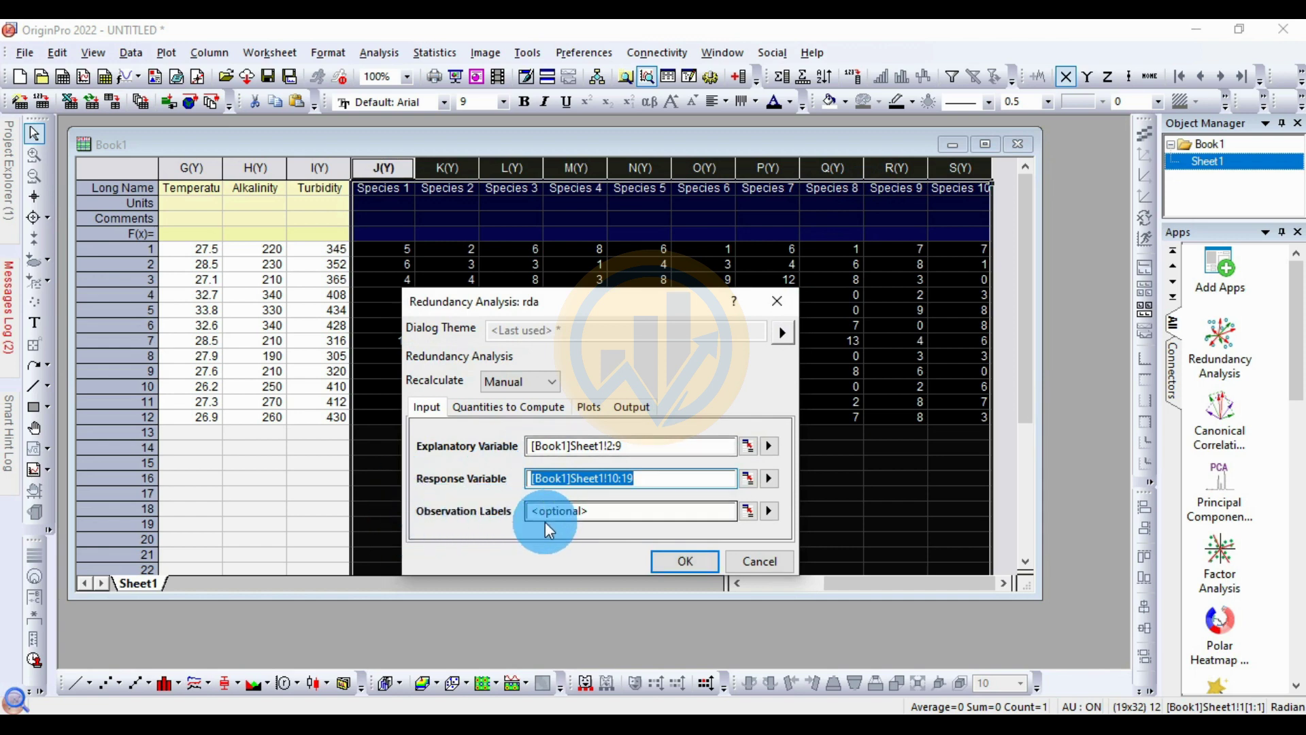
left_click(770, 511)
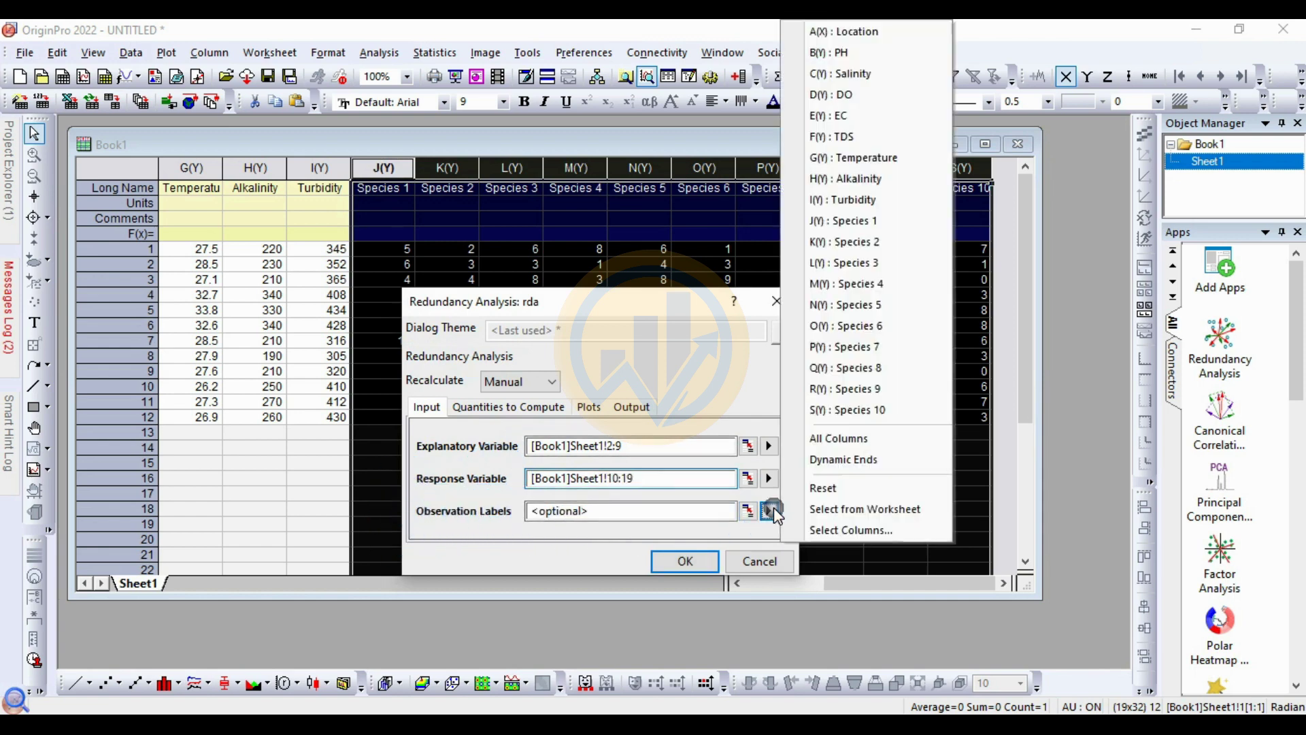
left_click(857, 32)
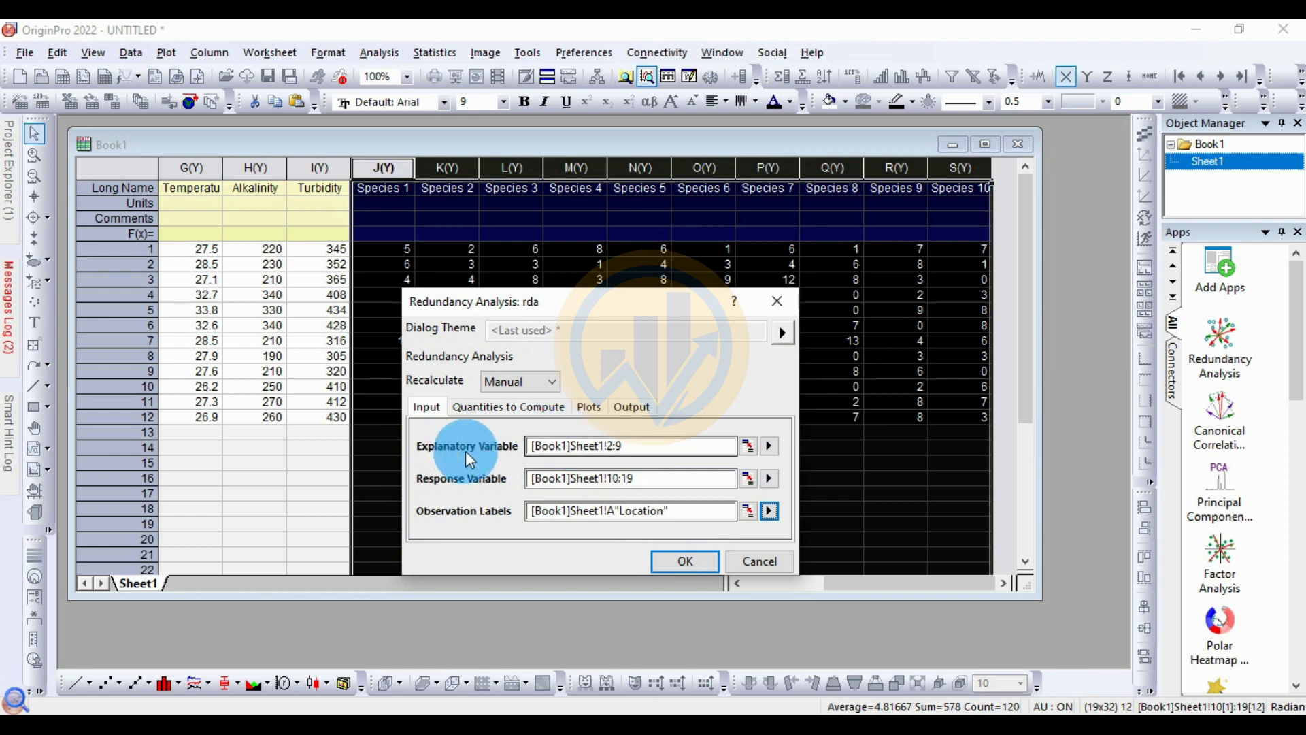
Step: Turn off the Loading Plot and Observation Score Plot, keep the Scree Plot and Triplot, and run the redundancy analysis
left_click(471, 410)
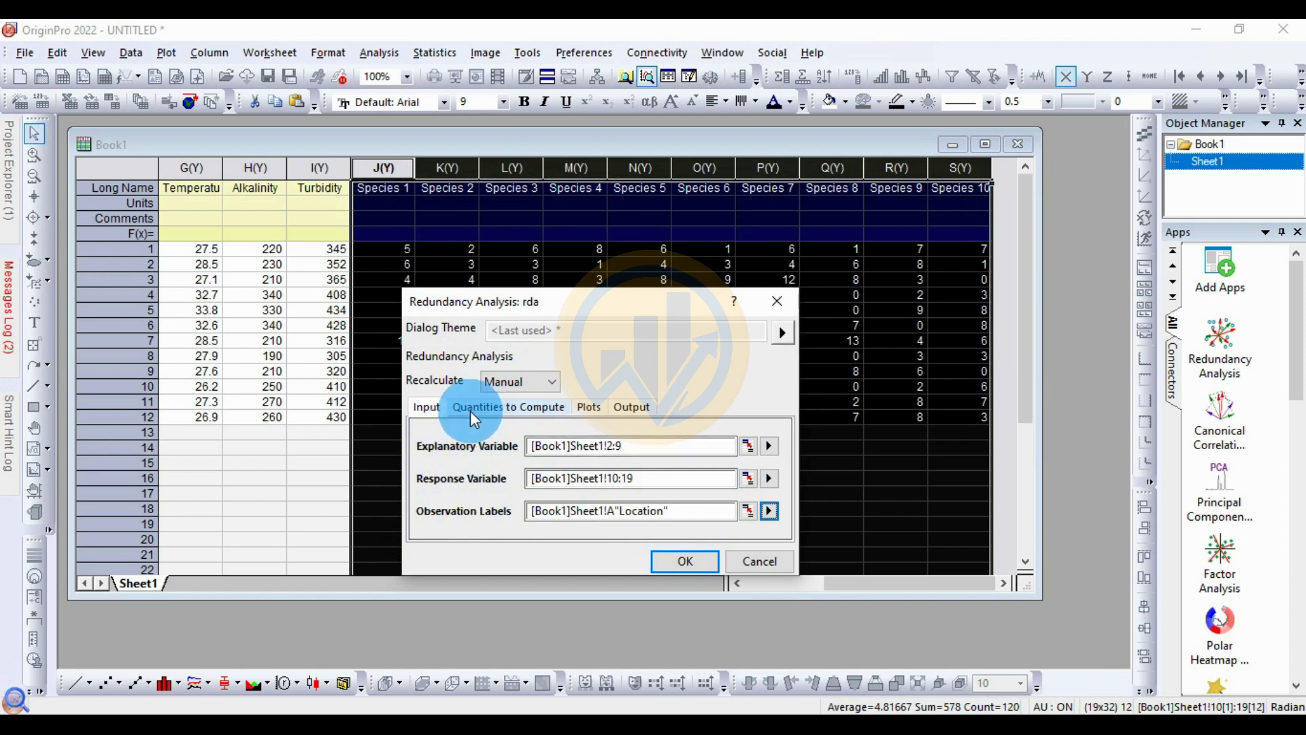
left_click(590, 410)
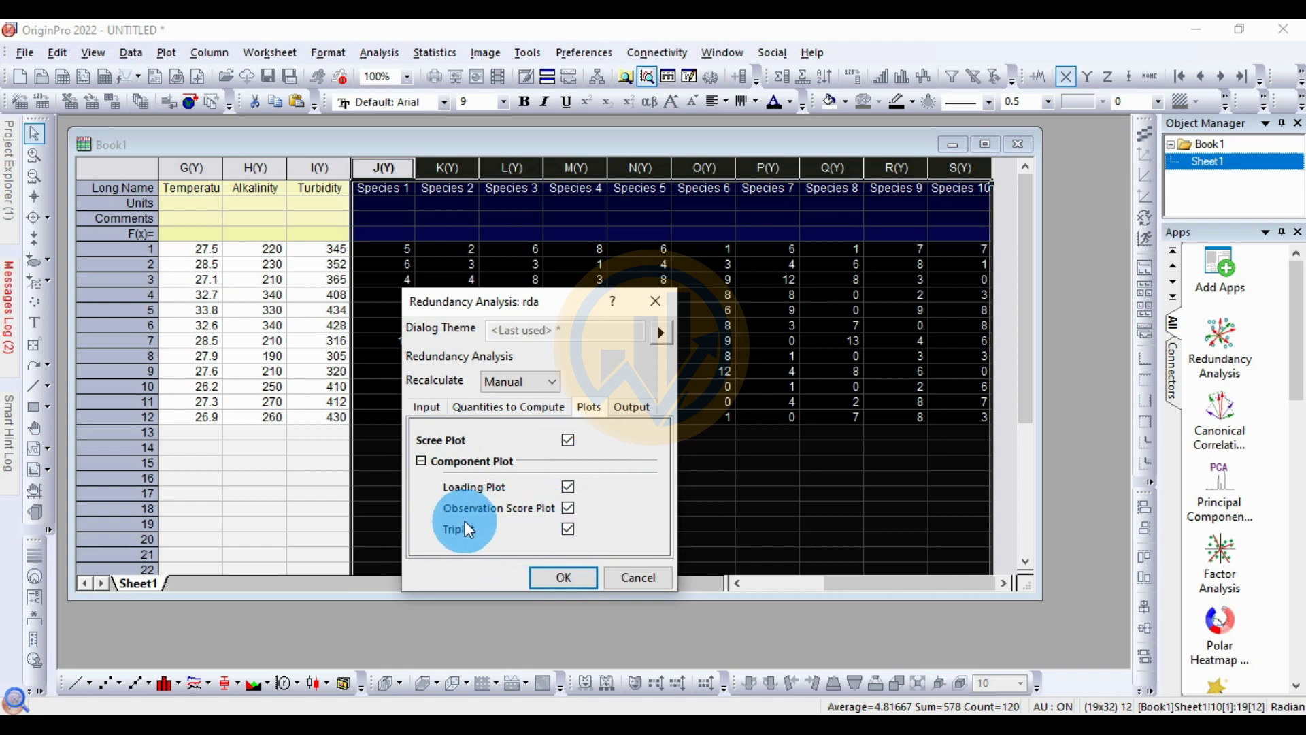
left_click(569, 487)
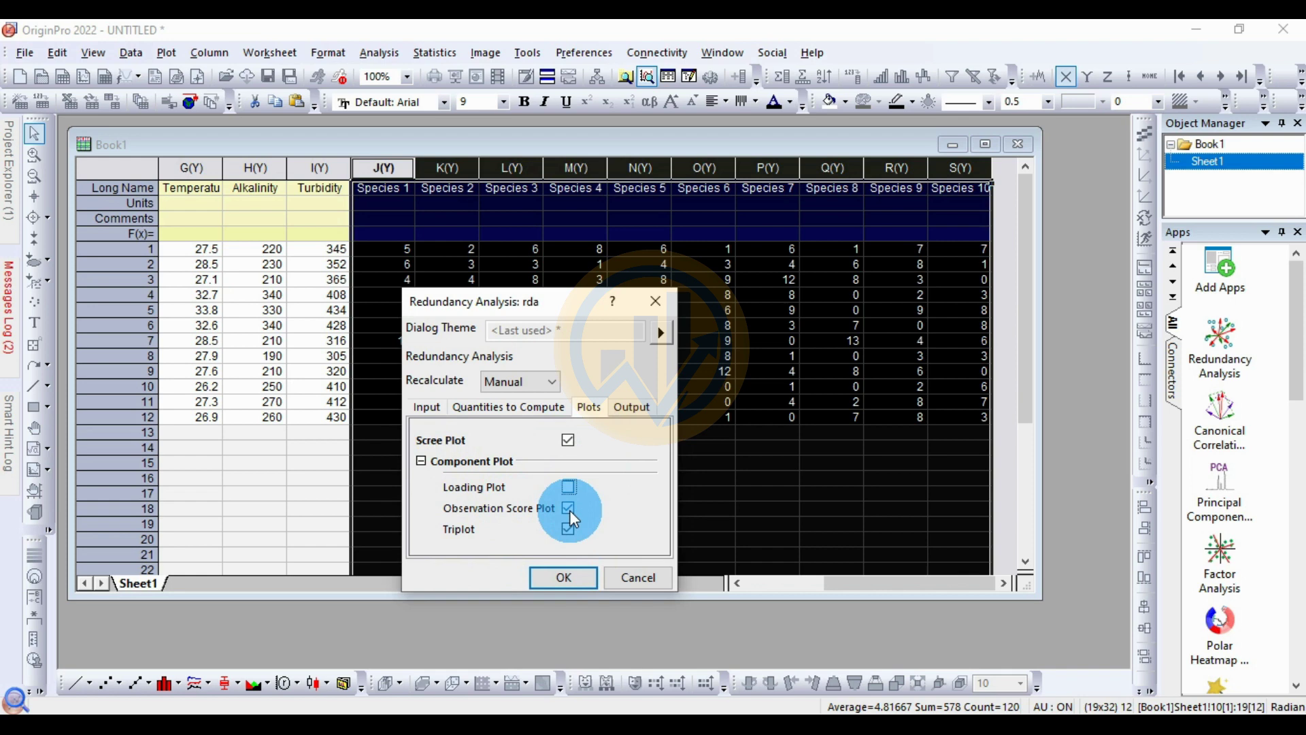
left_click(571, 509)
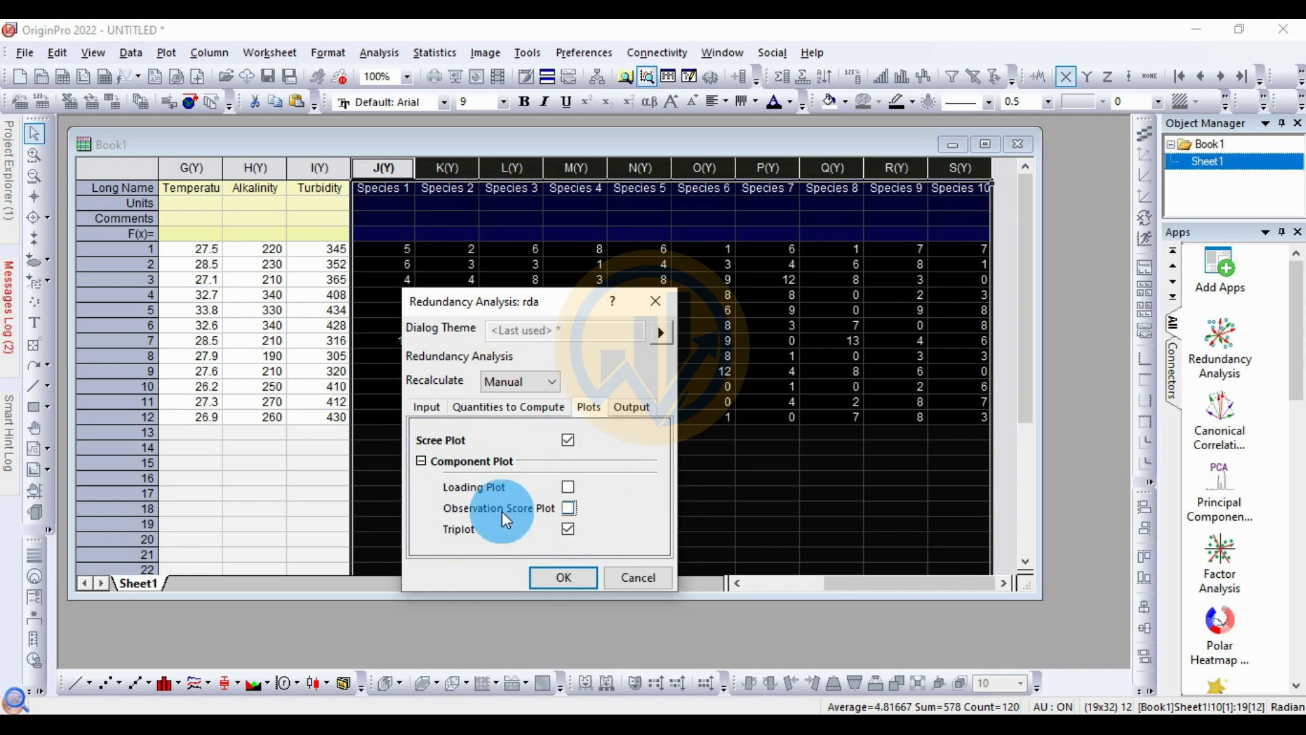
left_click(569, 583)
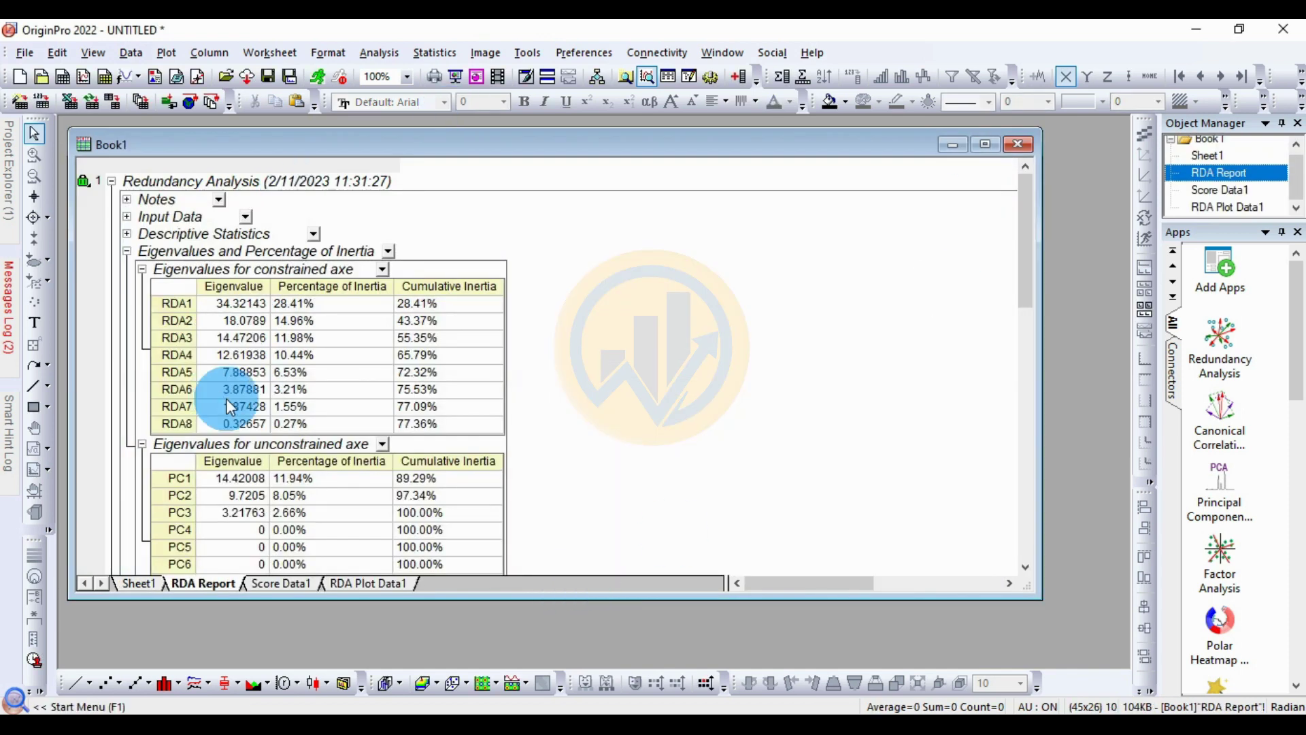
Step: Maximize the RDA Report, expand Descriptive Statistics, and examine the statistics, eigenvalue tables and extracted eigenvectors down to the plots
left_click(985, 144)
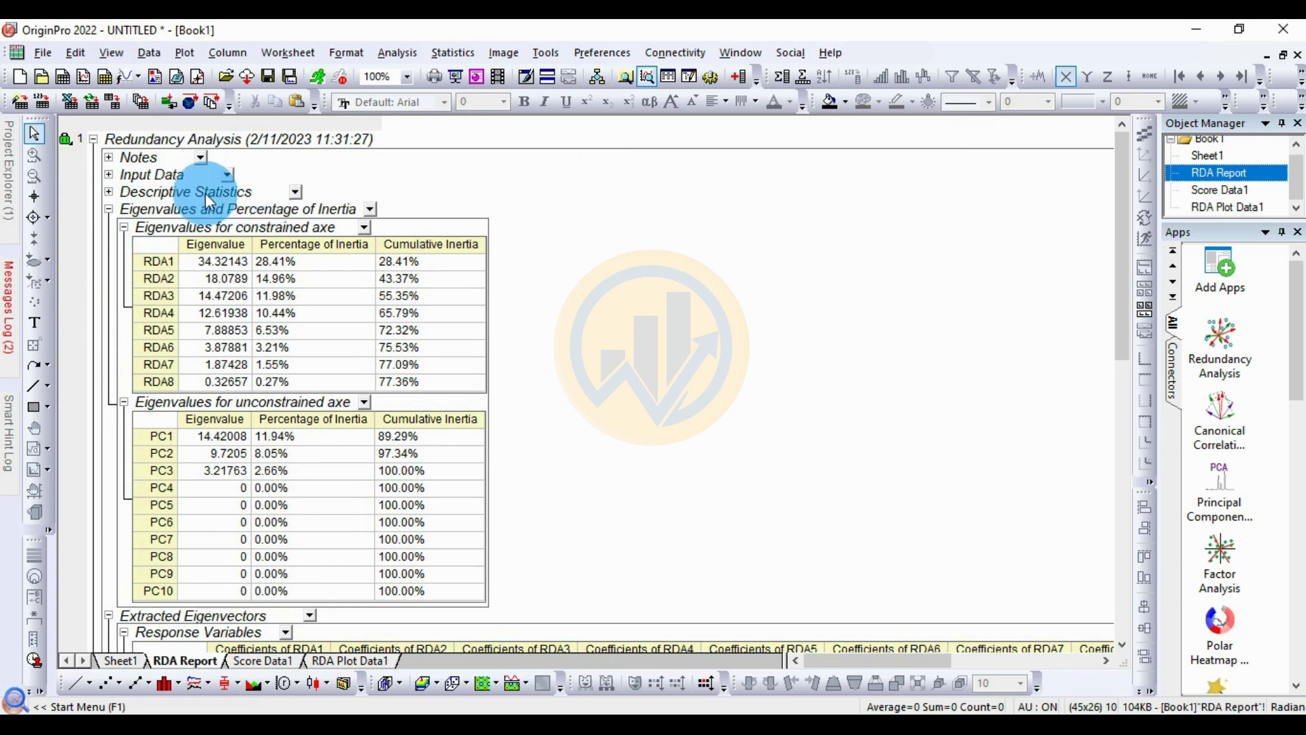
left_click(108, 194)
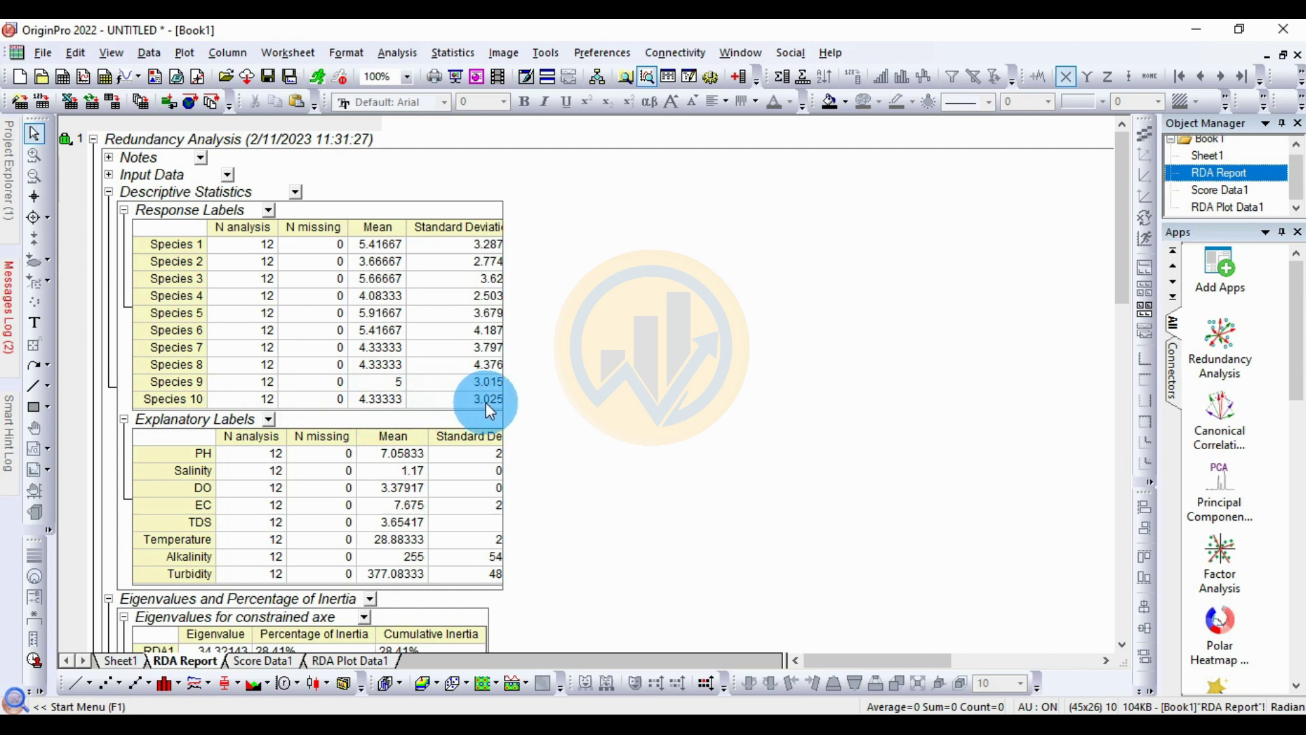
scroll(347, 447, "down", 3)
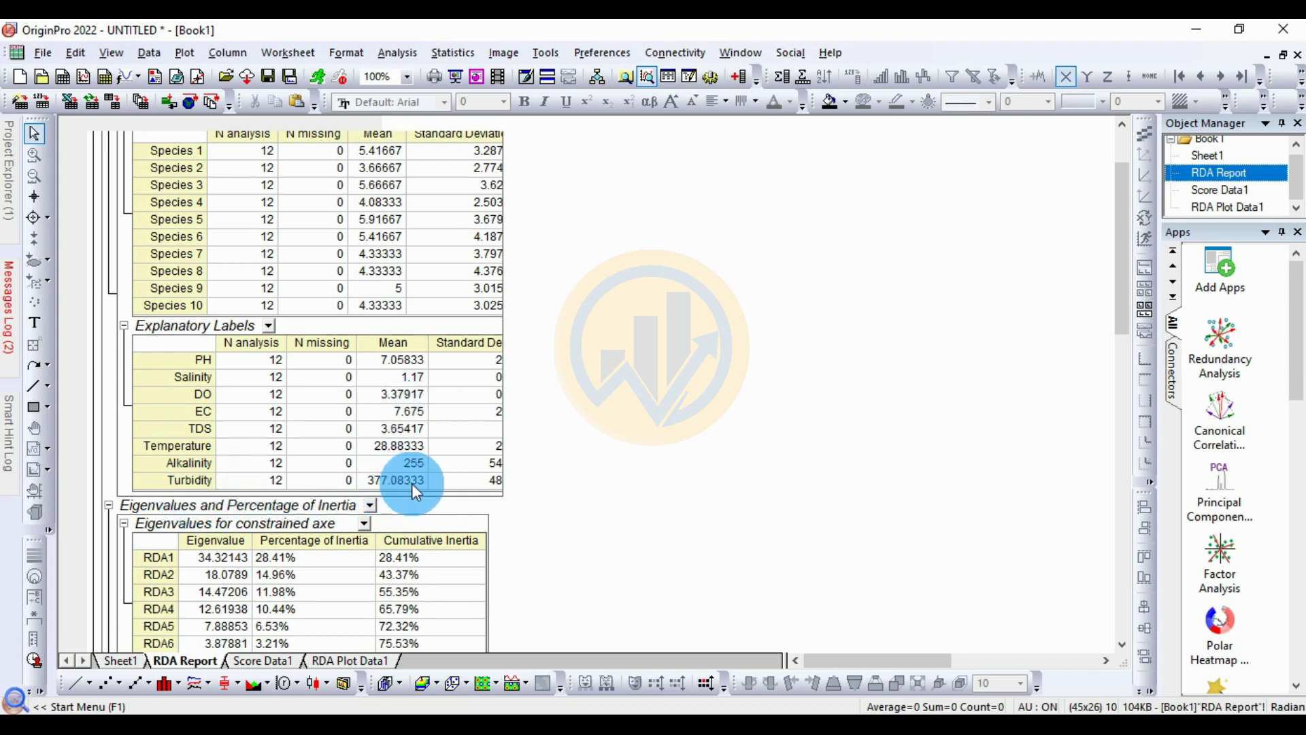
scroll(426, 480, "down", 3)
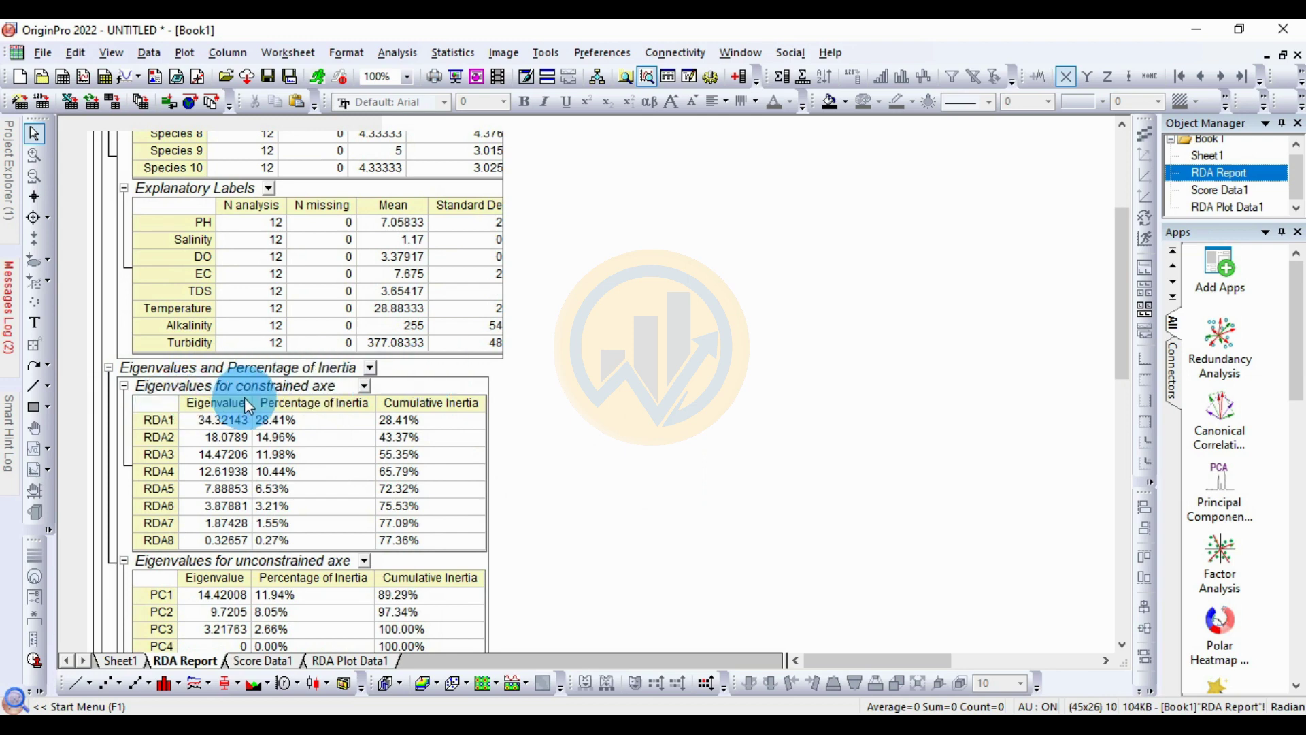
scroll(503, 395, "down", 2)
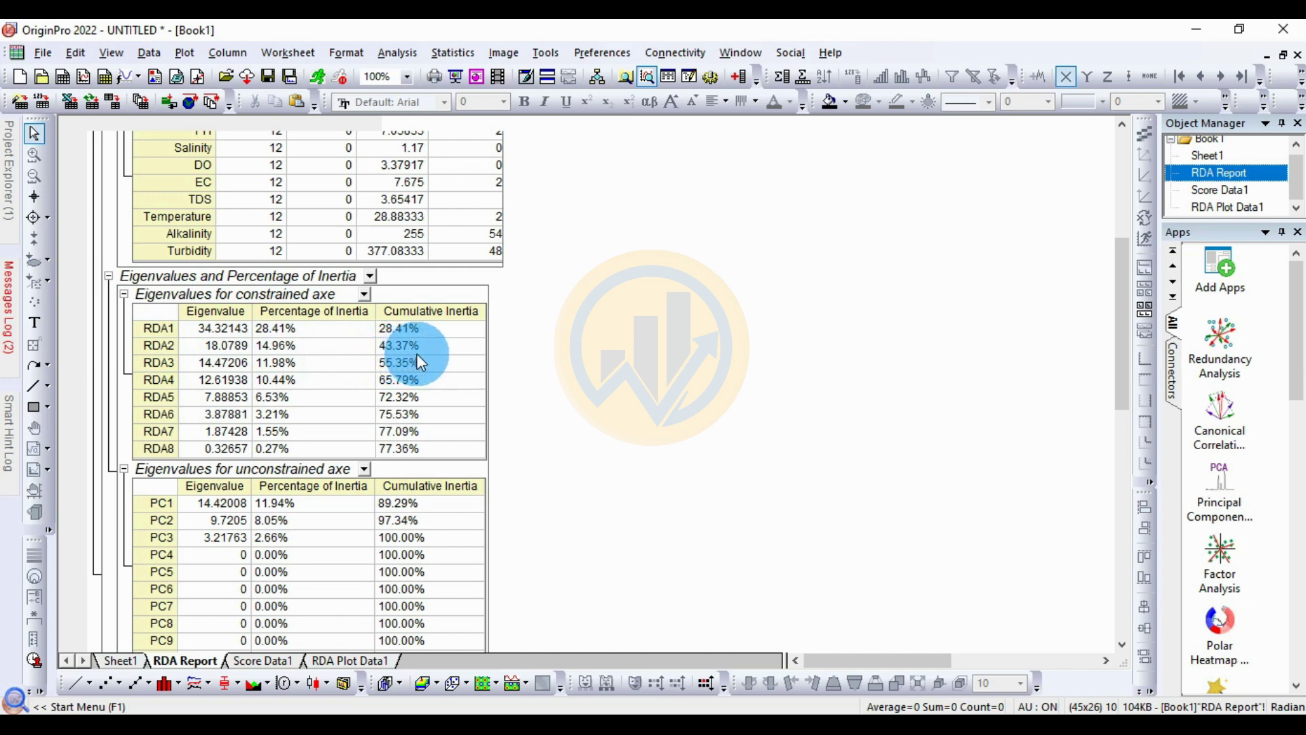
scroll(640, 447, "down", 2)
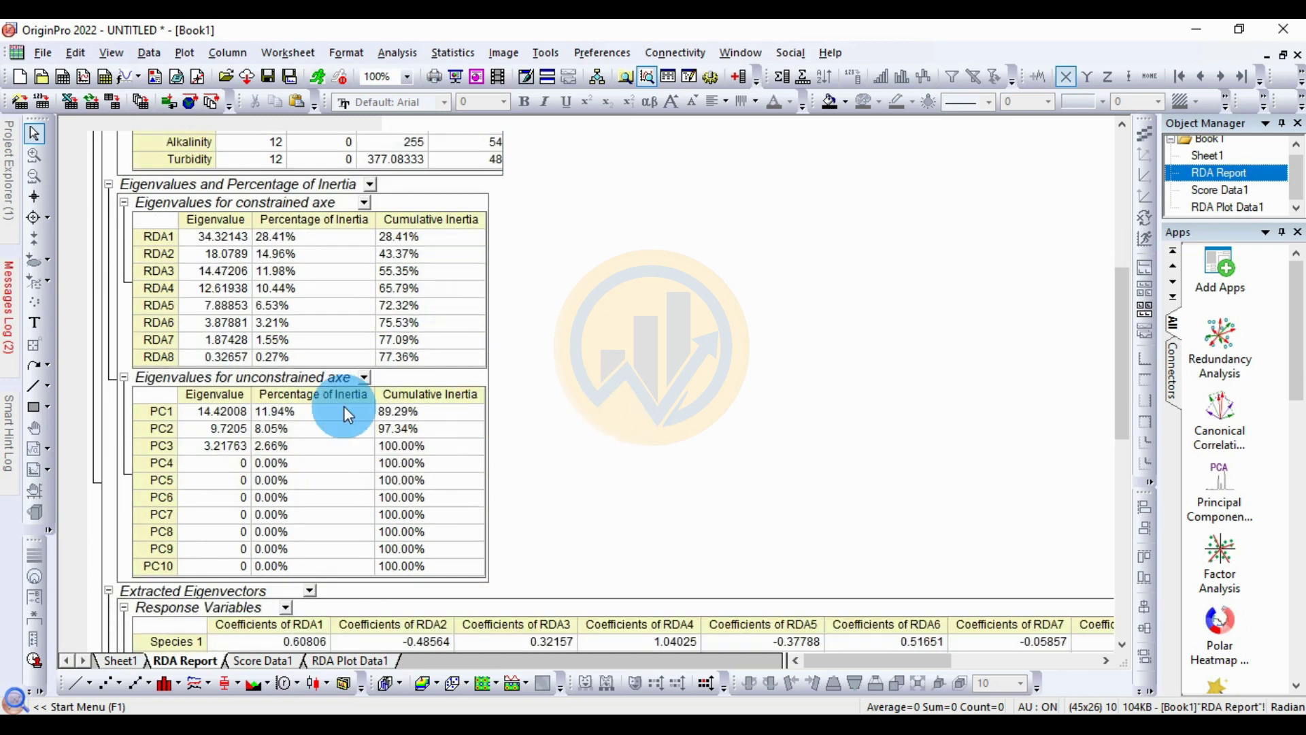
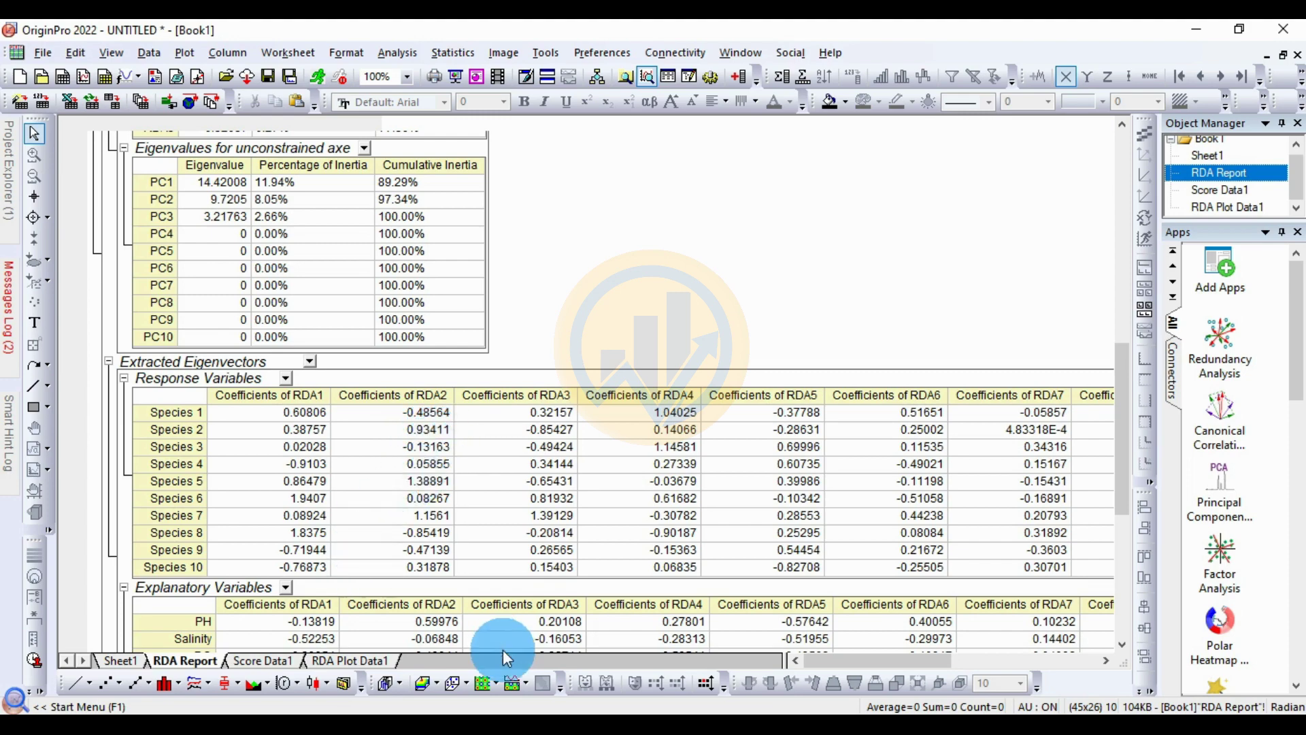
scroll(454, 571, "down", 3)
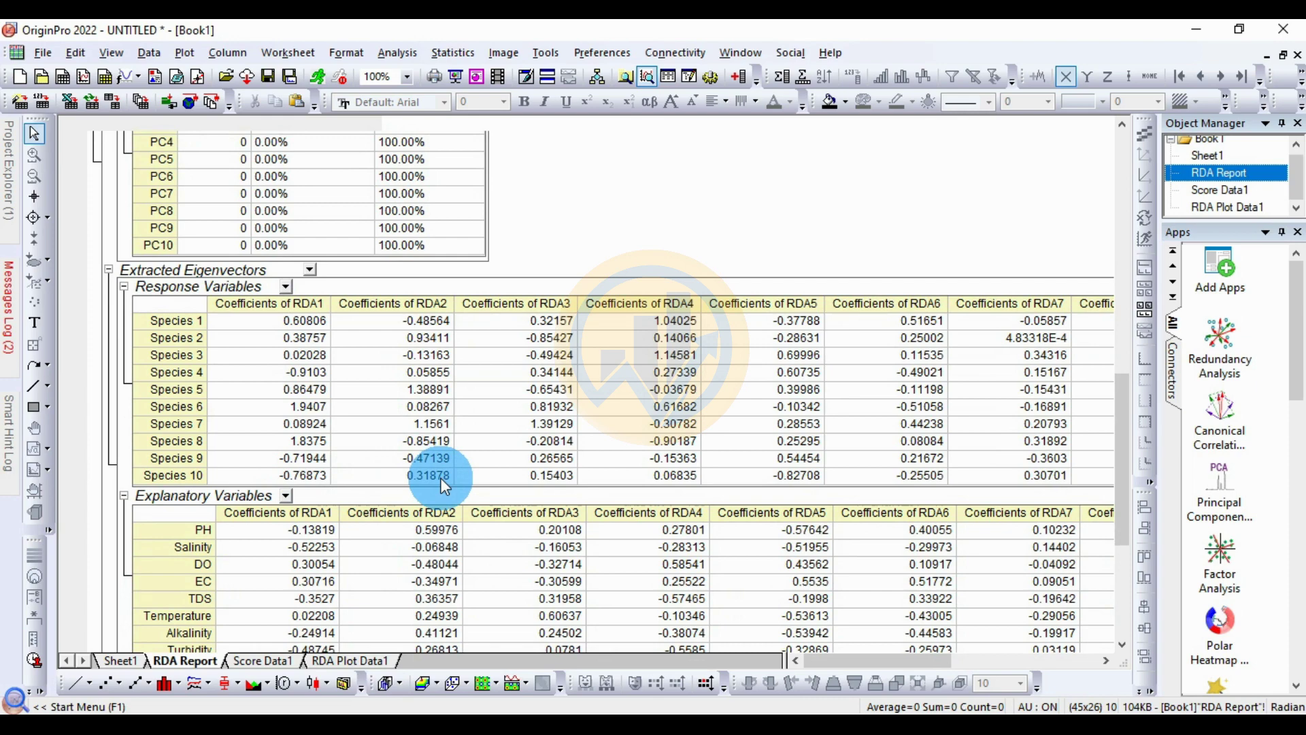
scroll(440, 483, "down", 3)
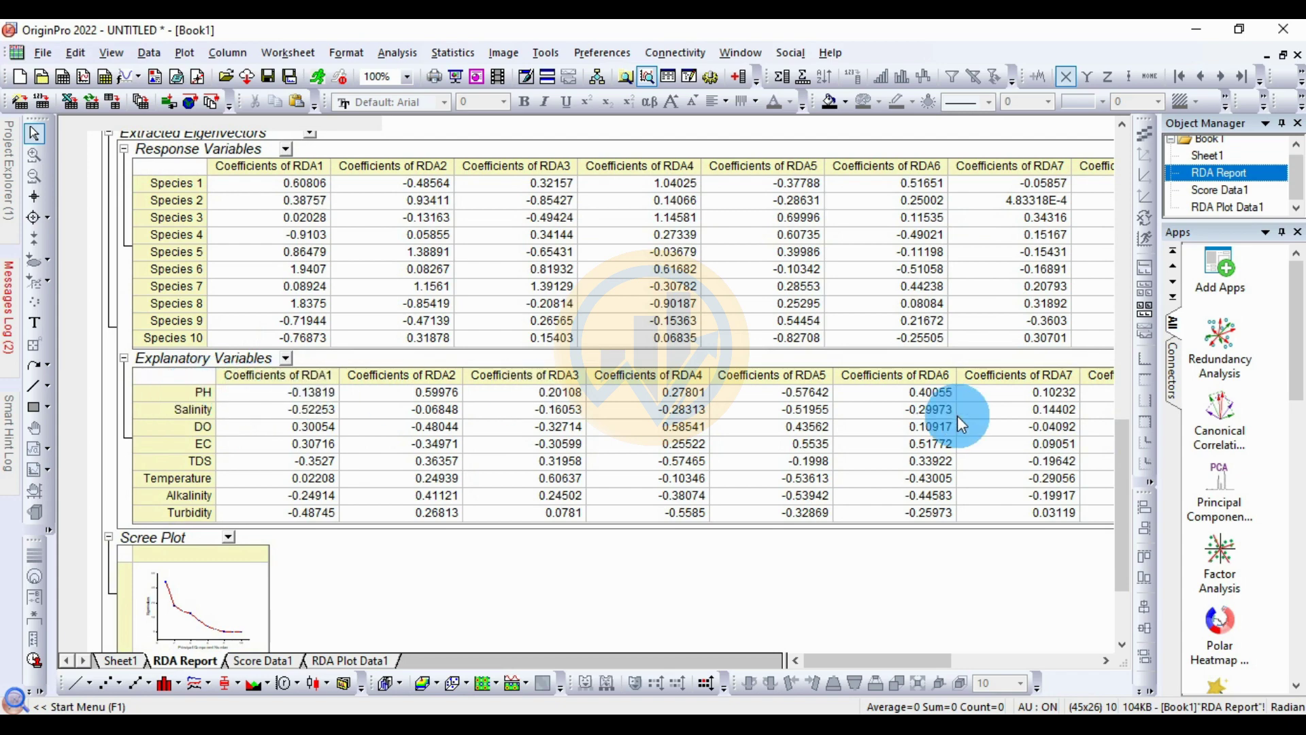
left_click_drag(911, 659, 885, 642)
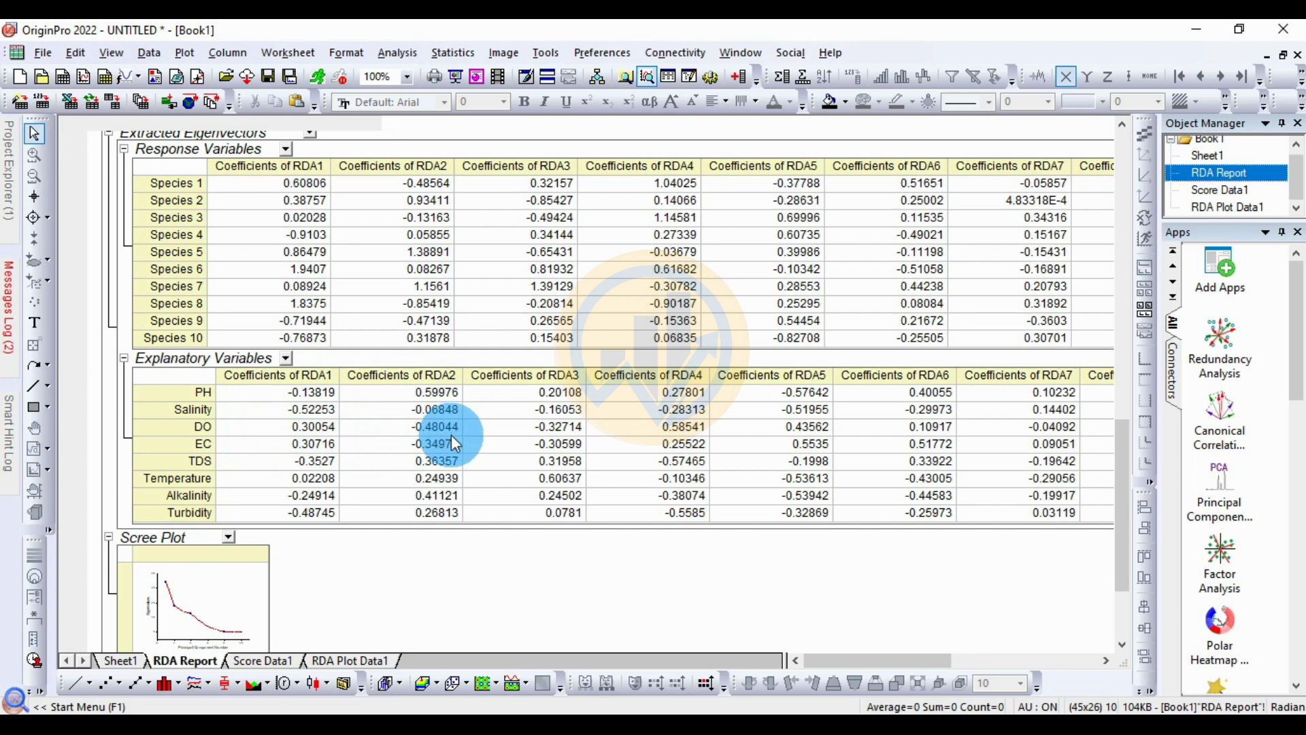
scroll(452, 440, "down", 3)
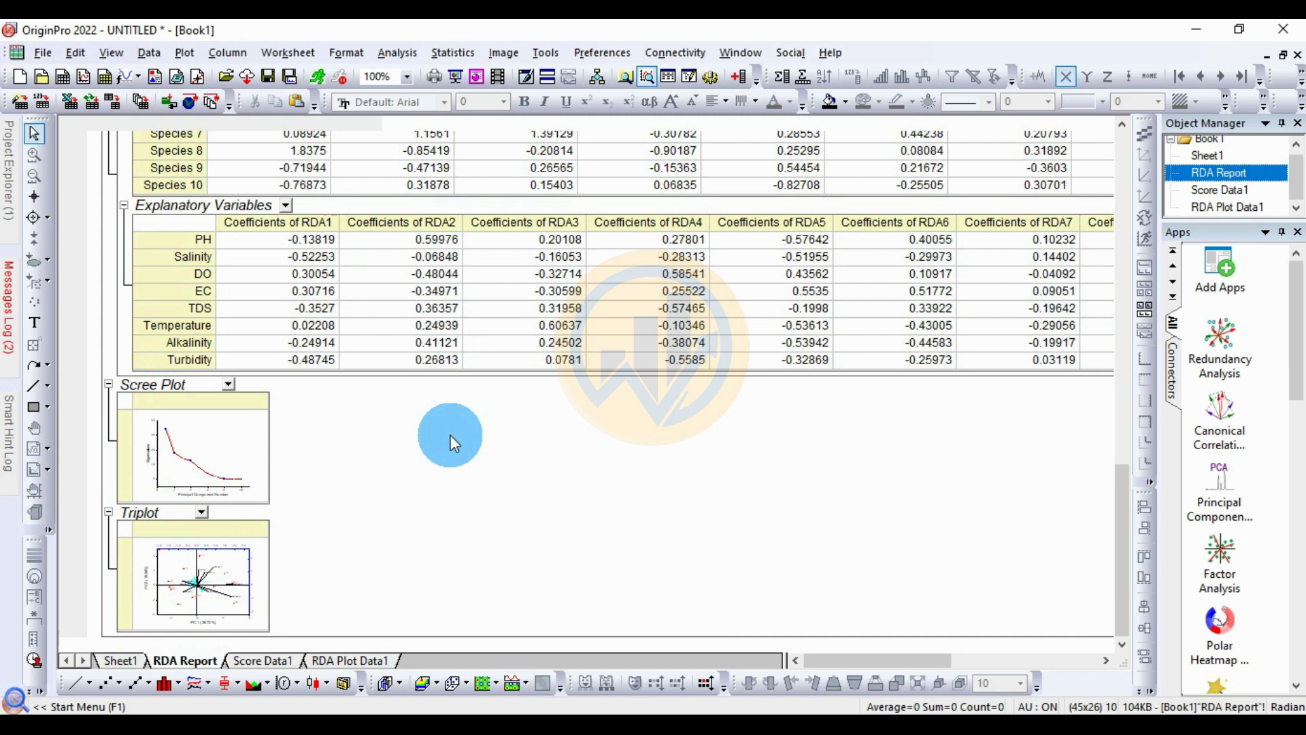
Step: Open the report's Scree Plot in its own maximized window to examine it, and return it to the report
left_click(192, 442)
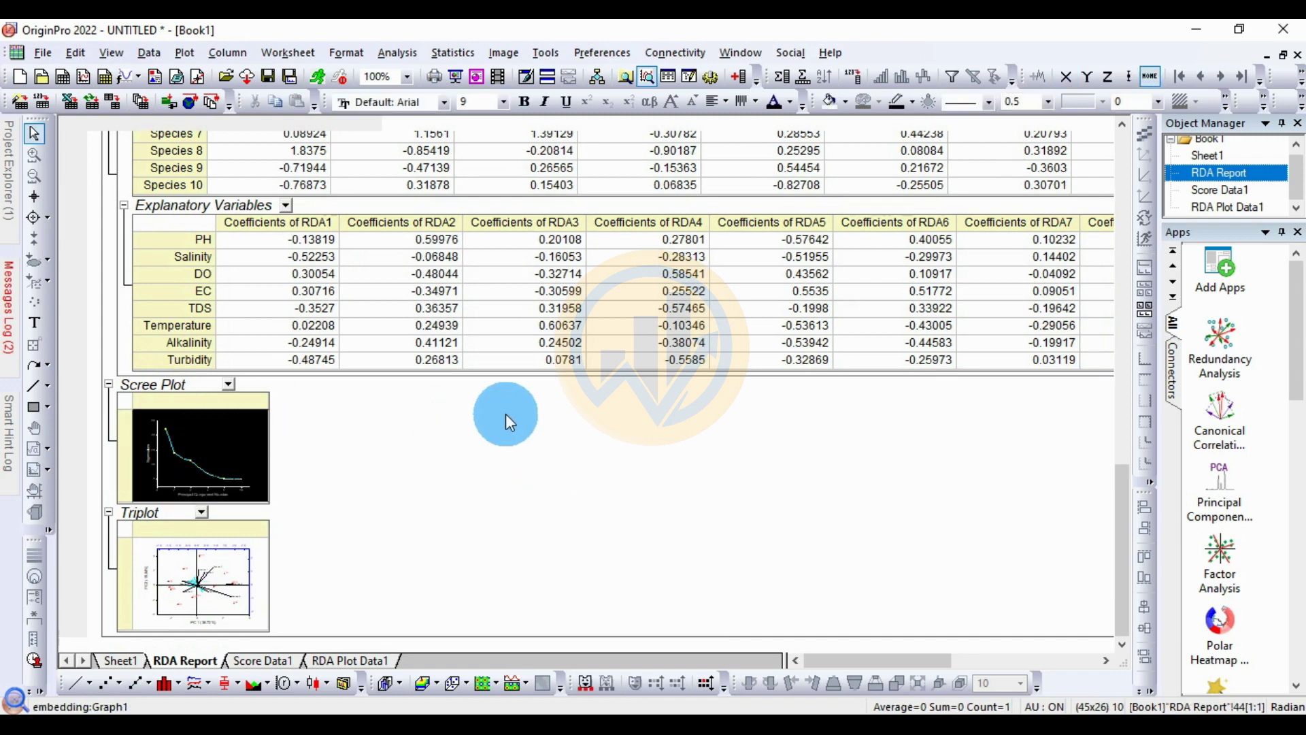
mouse_move(181, 455)
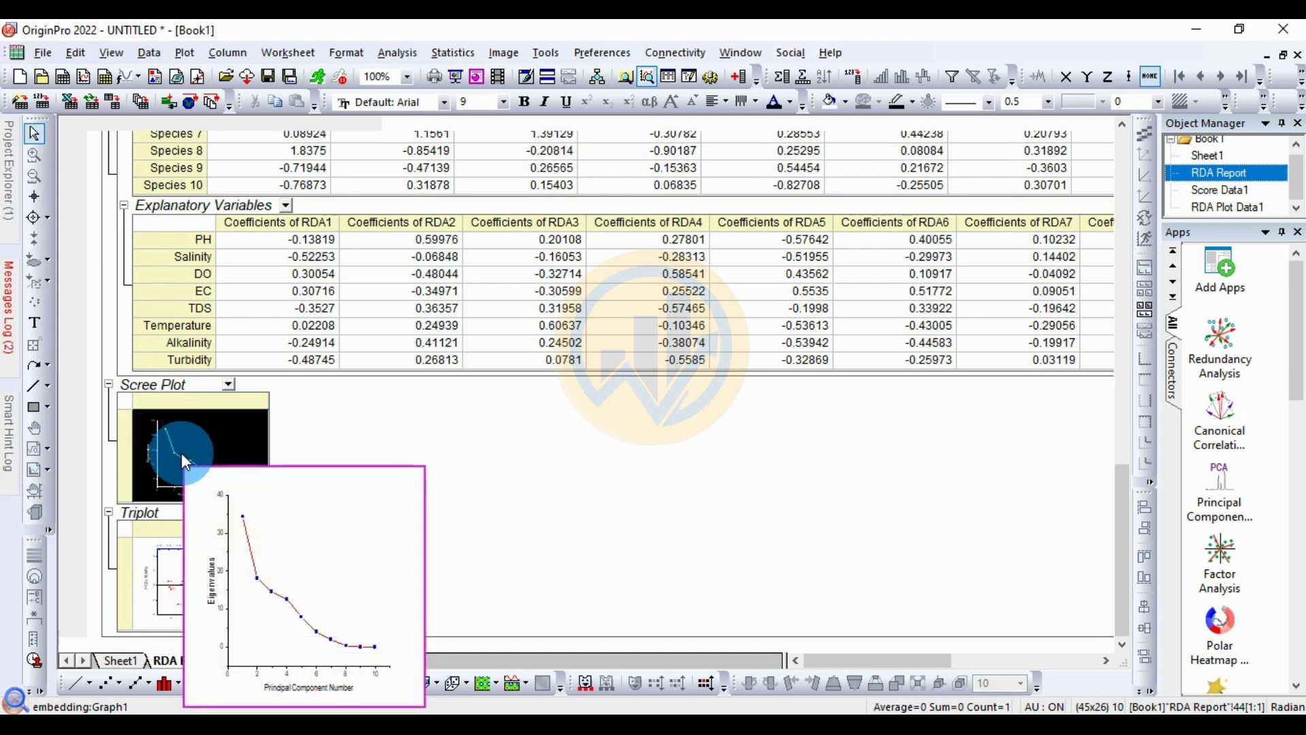
double_click(180, 452)
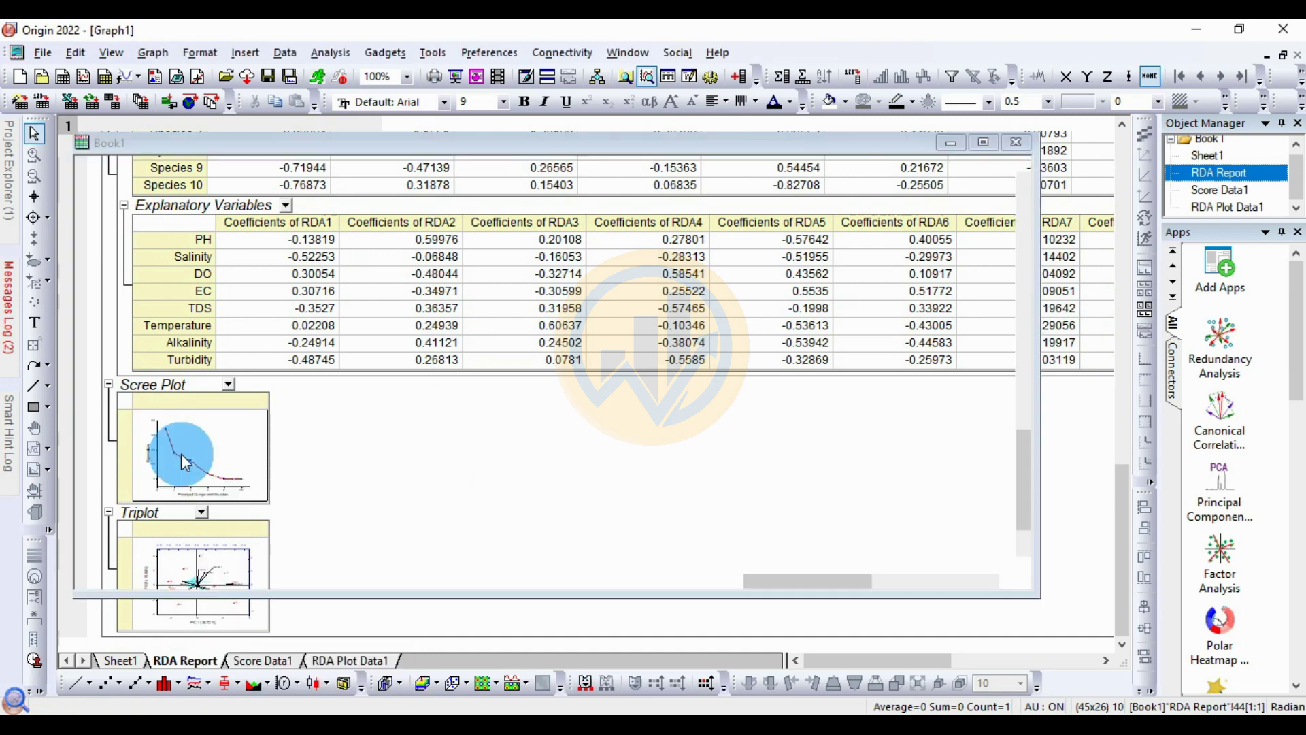
left_click(912, 217)
left_click(1002, 145)
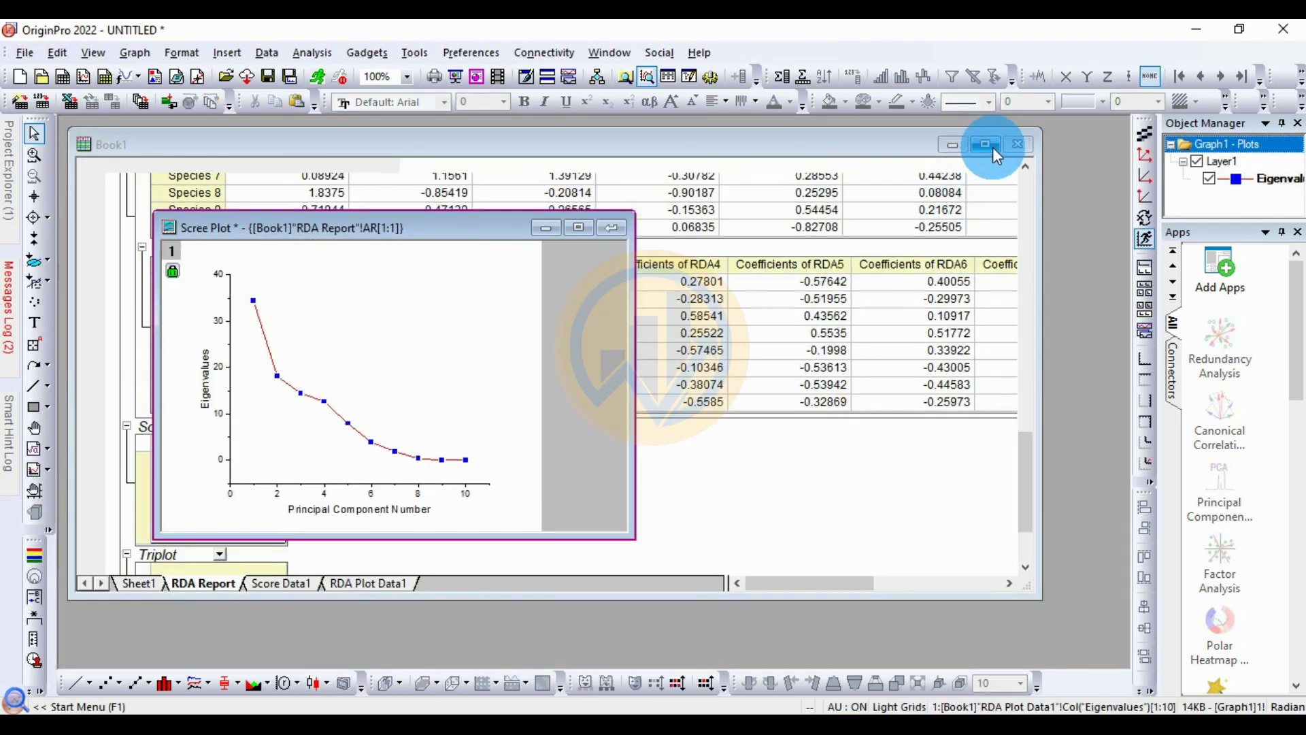
left_click(579, 228)
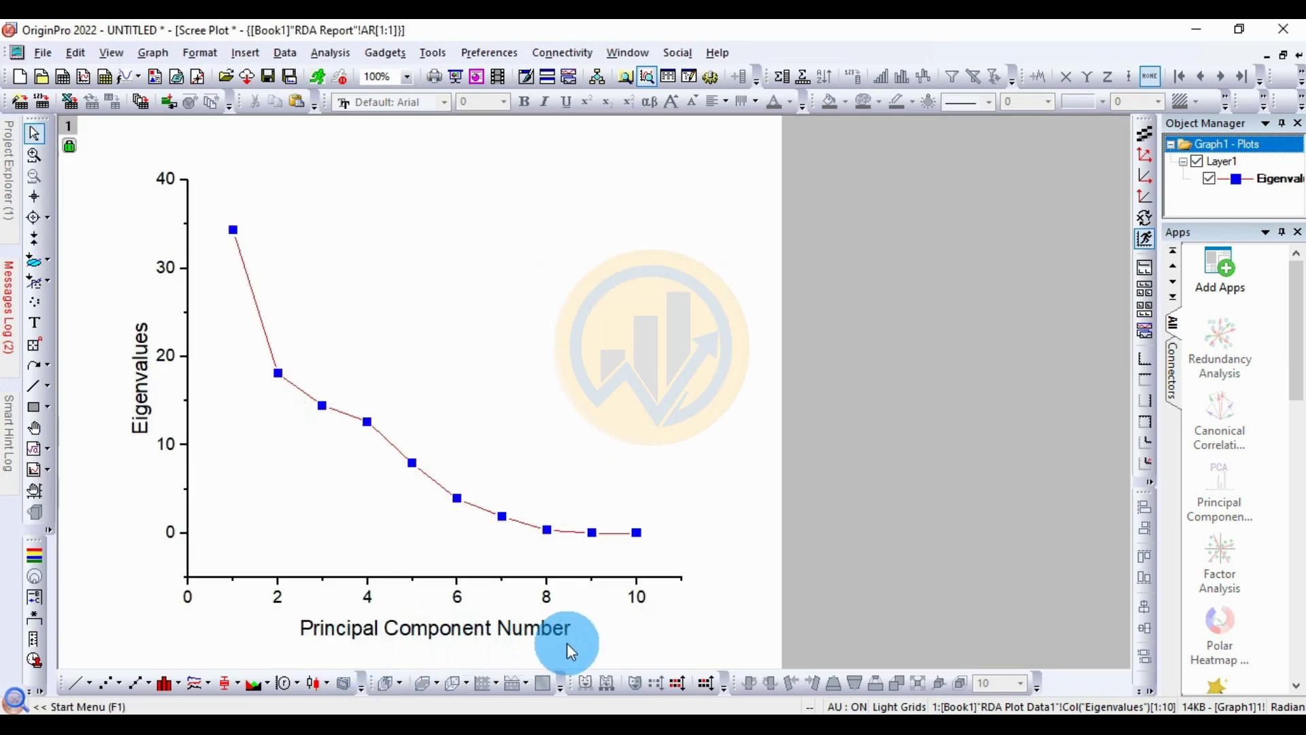
left_click(1298, 54)
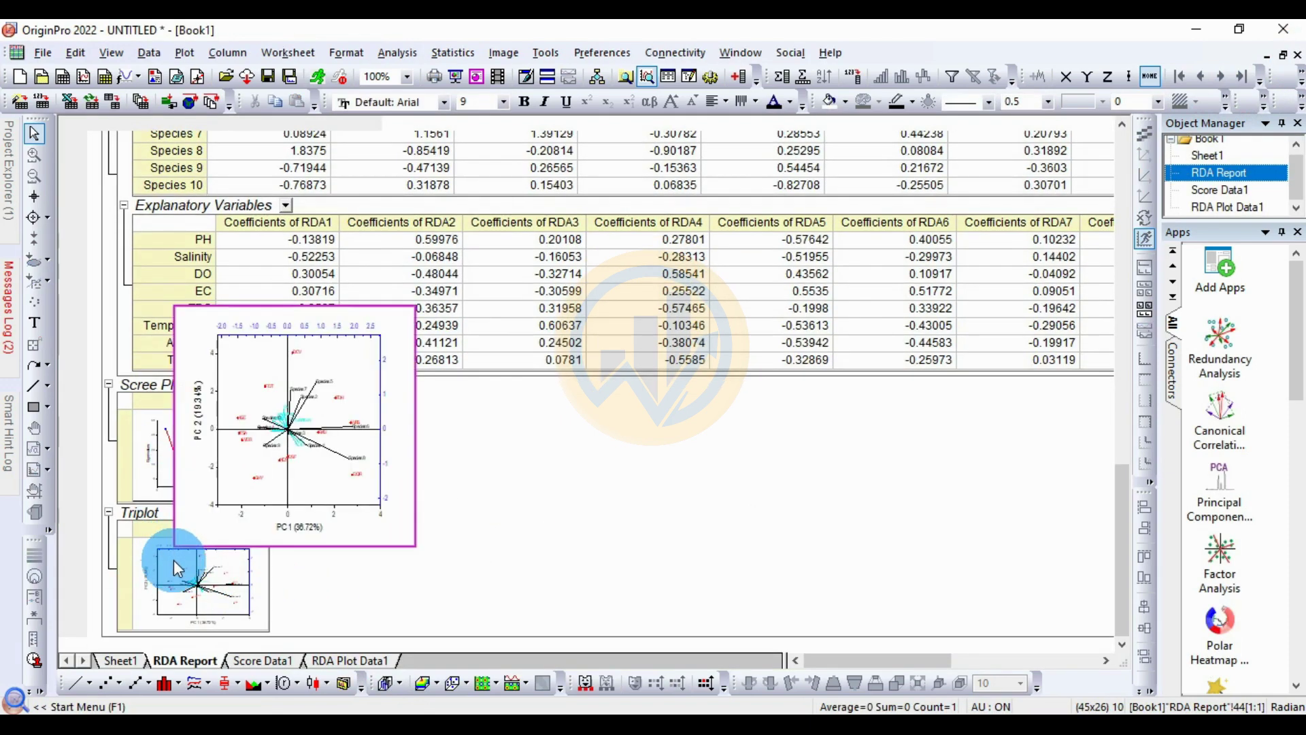
Step: Open the report's Triplot in its own graph window and maximize it
double_click(191, 592)
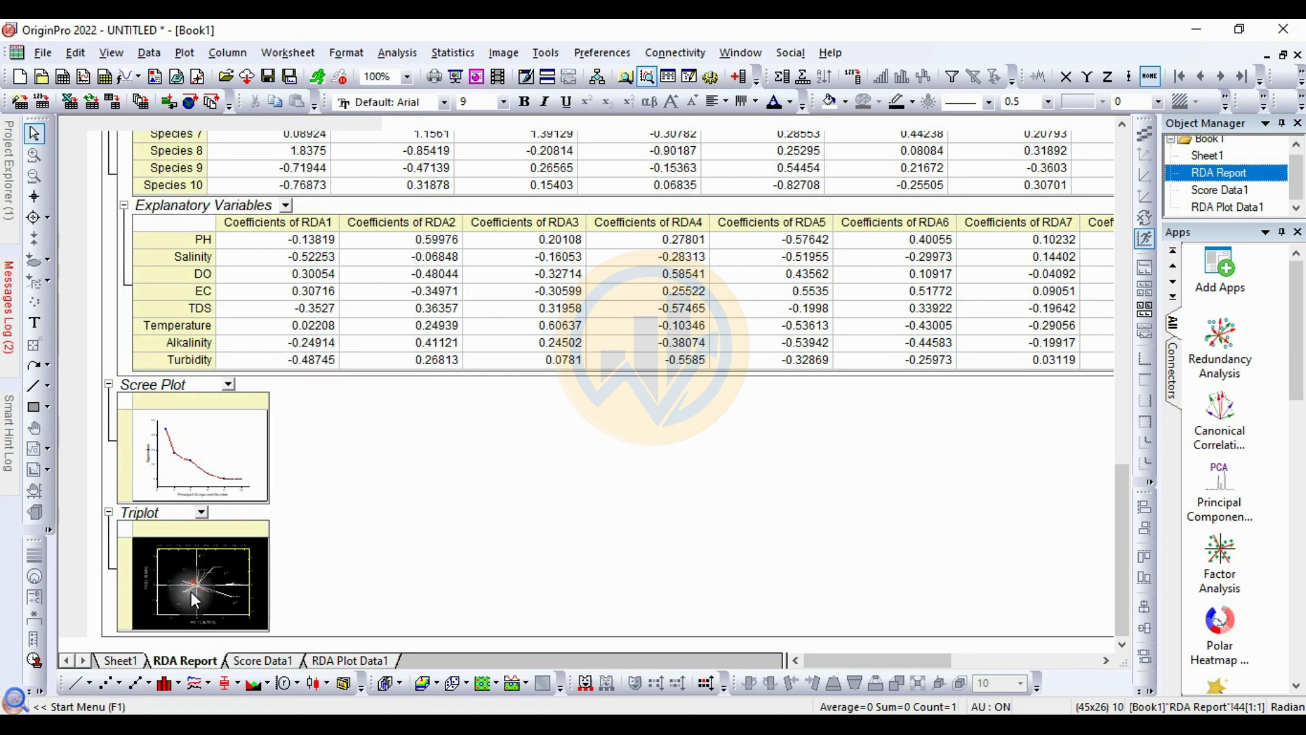
left_click(611, 438)
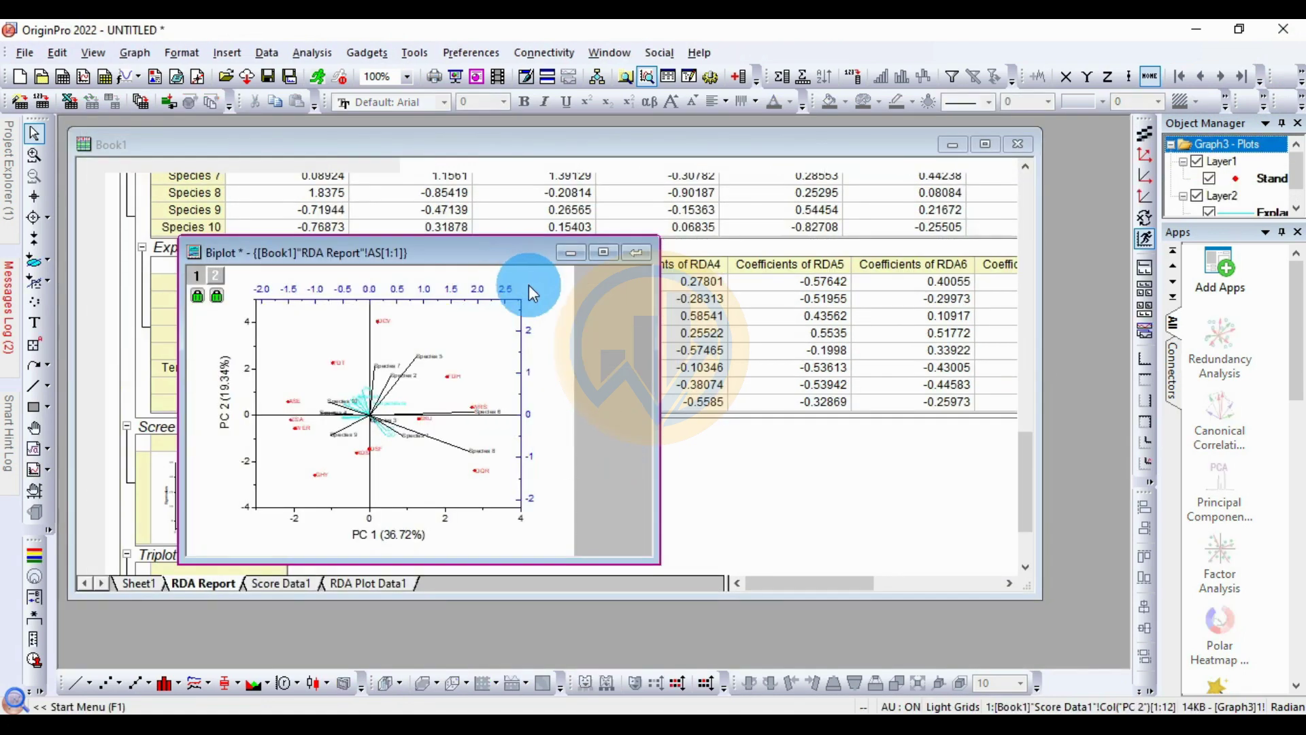
left_click(601, 253)
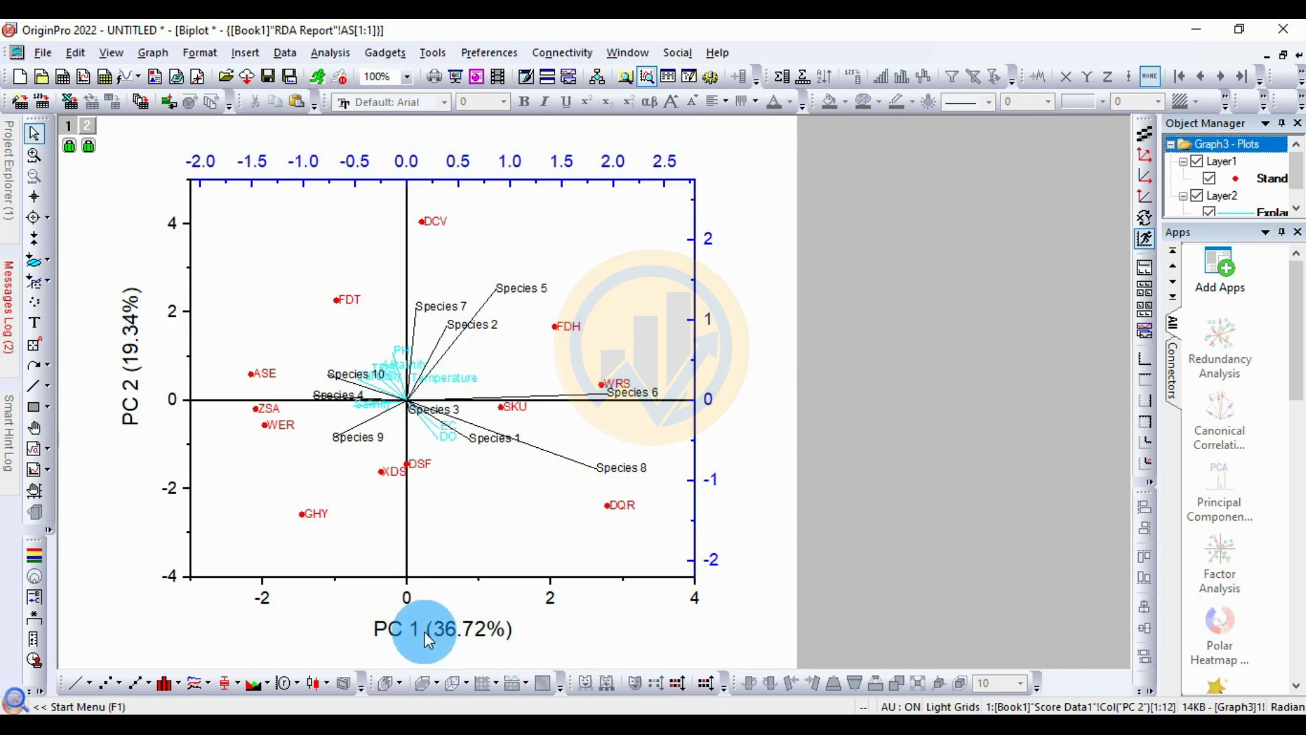
Step: Set the explanatory variable labels in the triplot to Times New Roman with the colour Royal and apply the change
double_click(461, 383)
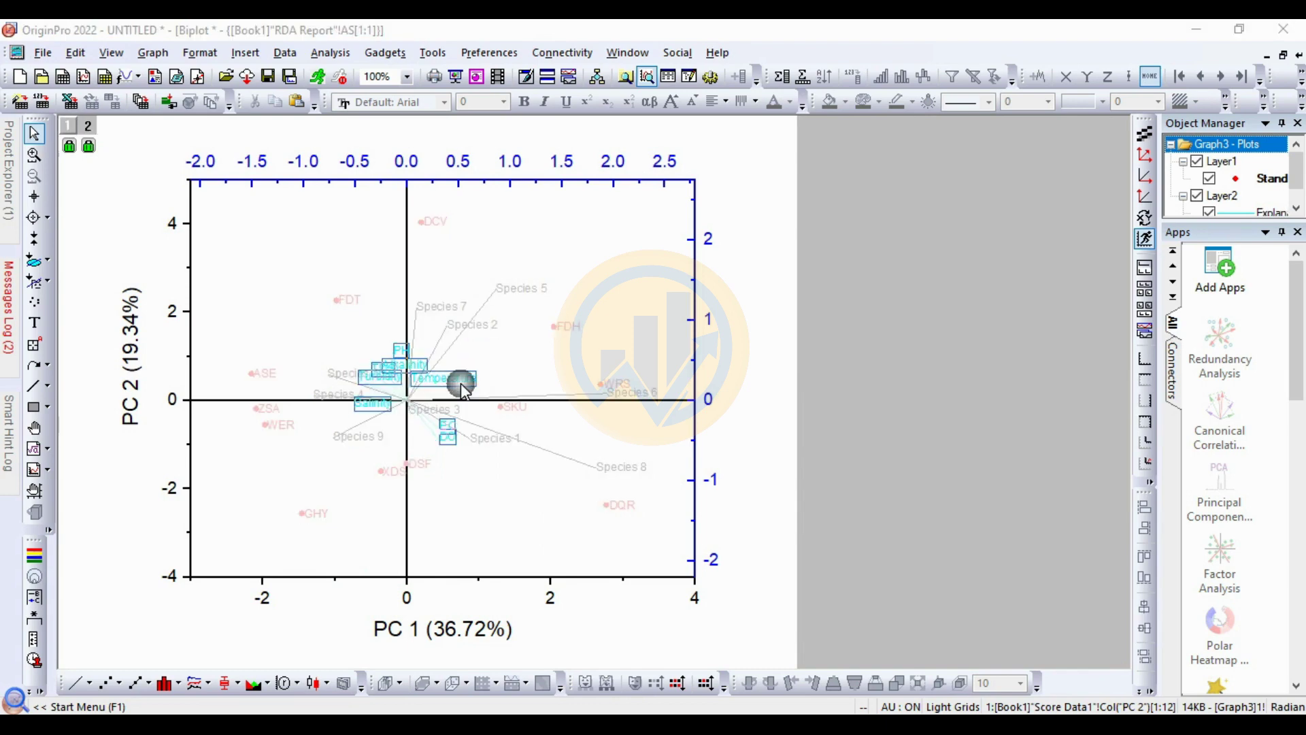
left_click(672, 531)
left_click(866, 256)
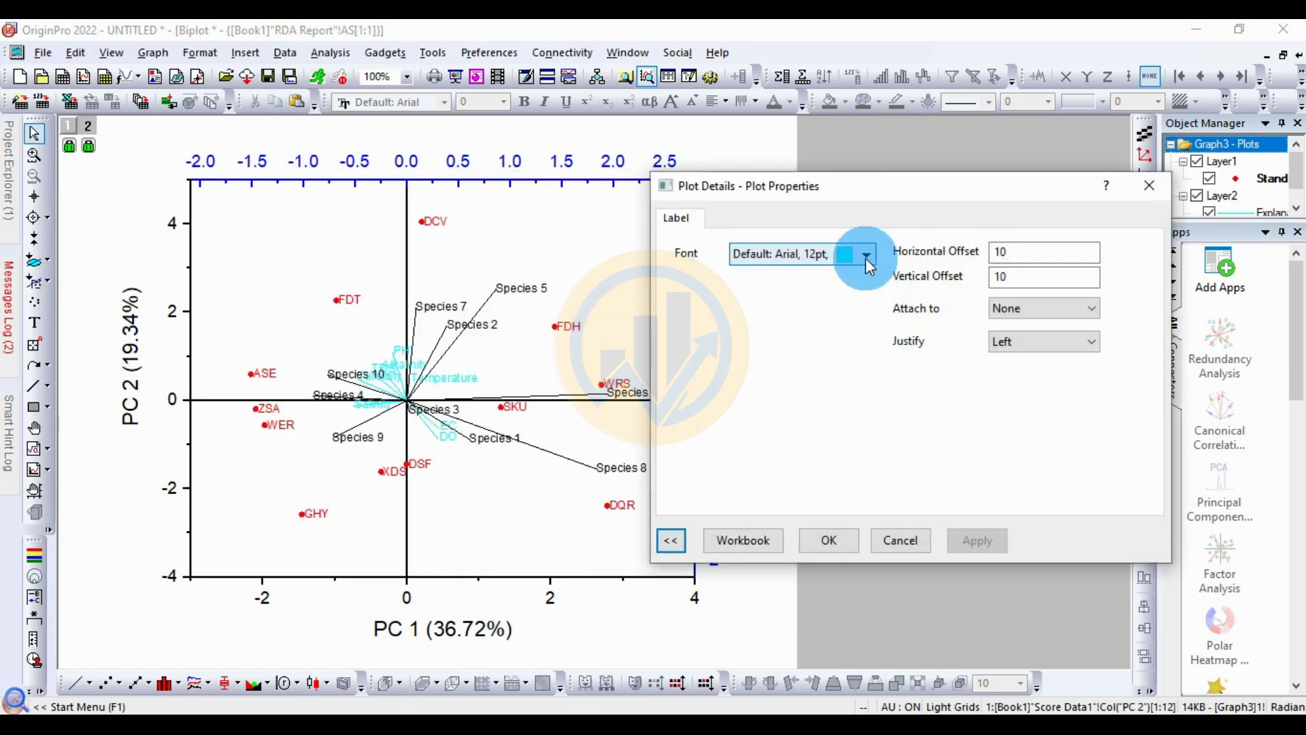
left_click(887, 330)
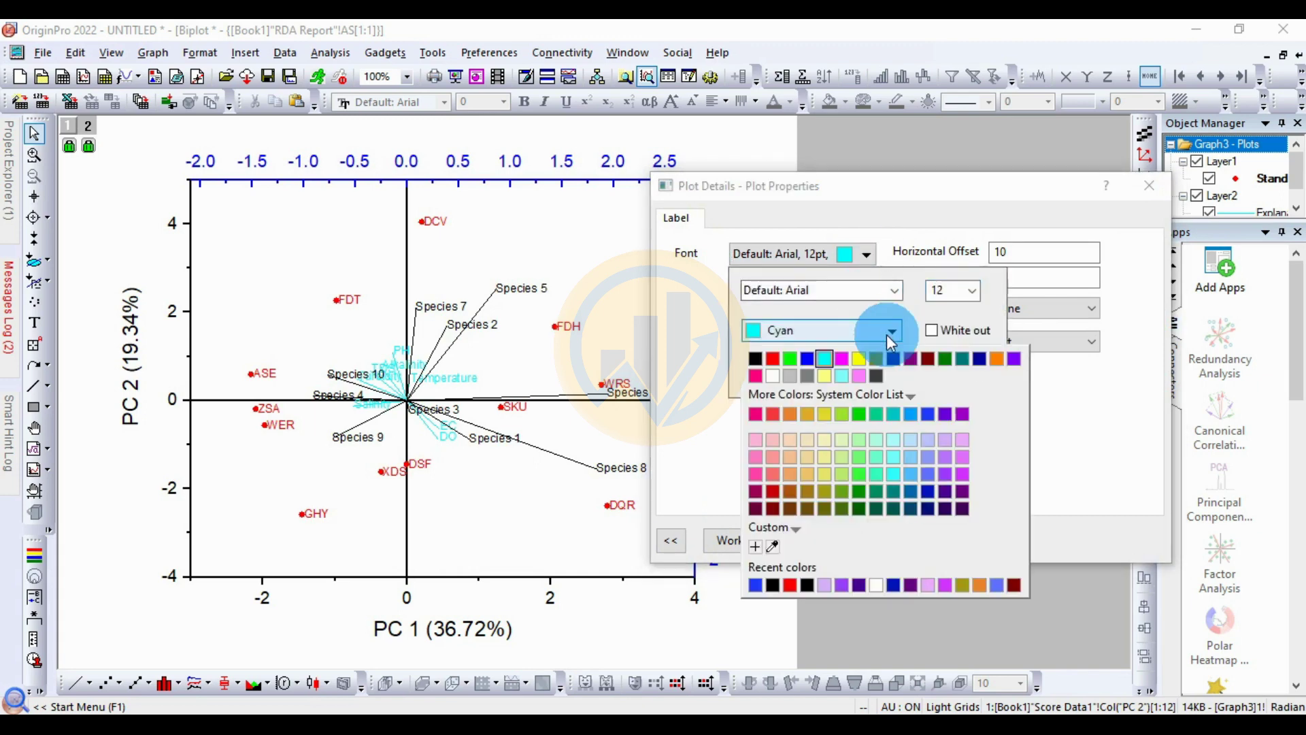
left_click(978, 359)
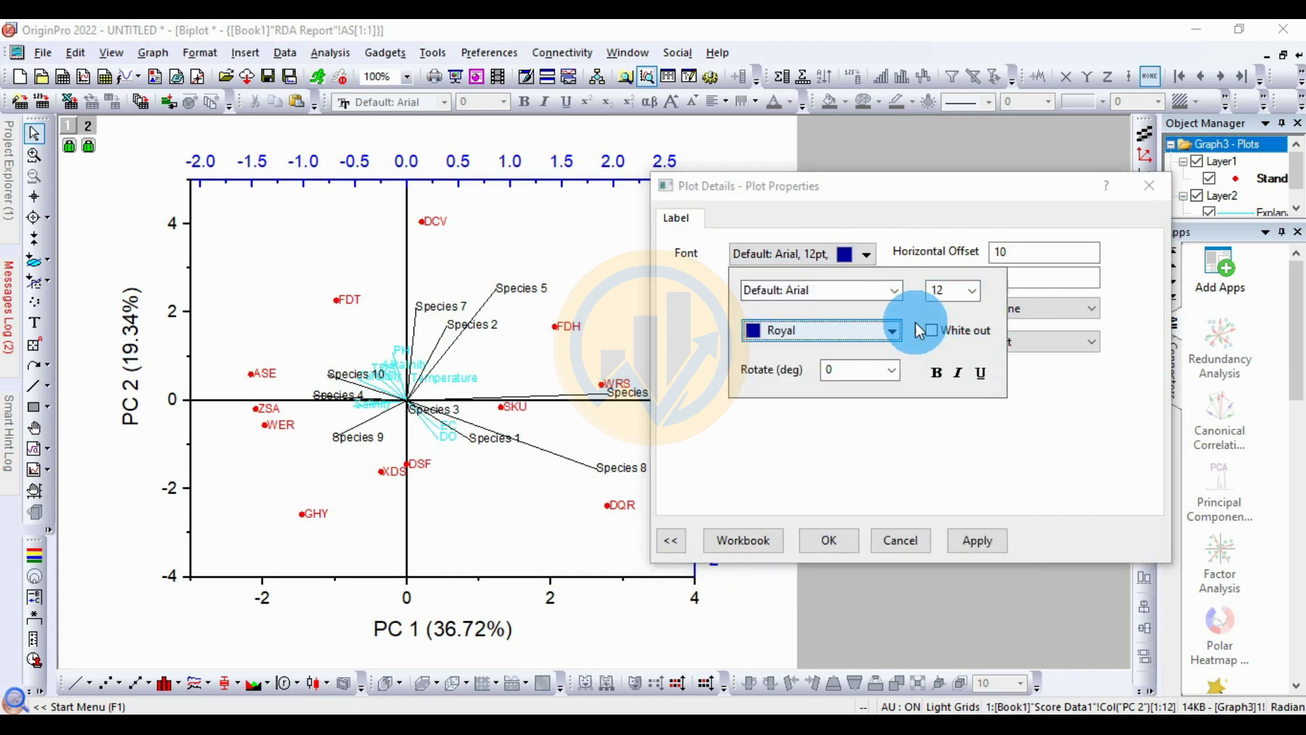
left_click(896, 291)
scroll(839, 332, "up", 1)
left_click(840, 331)
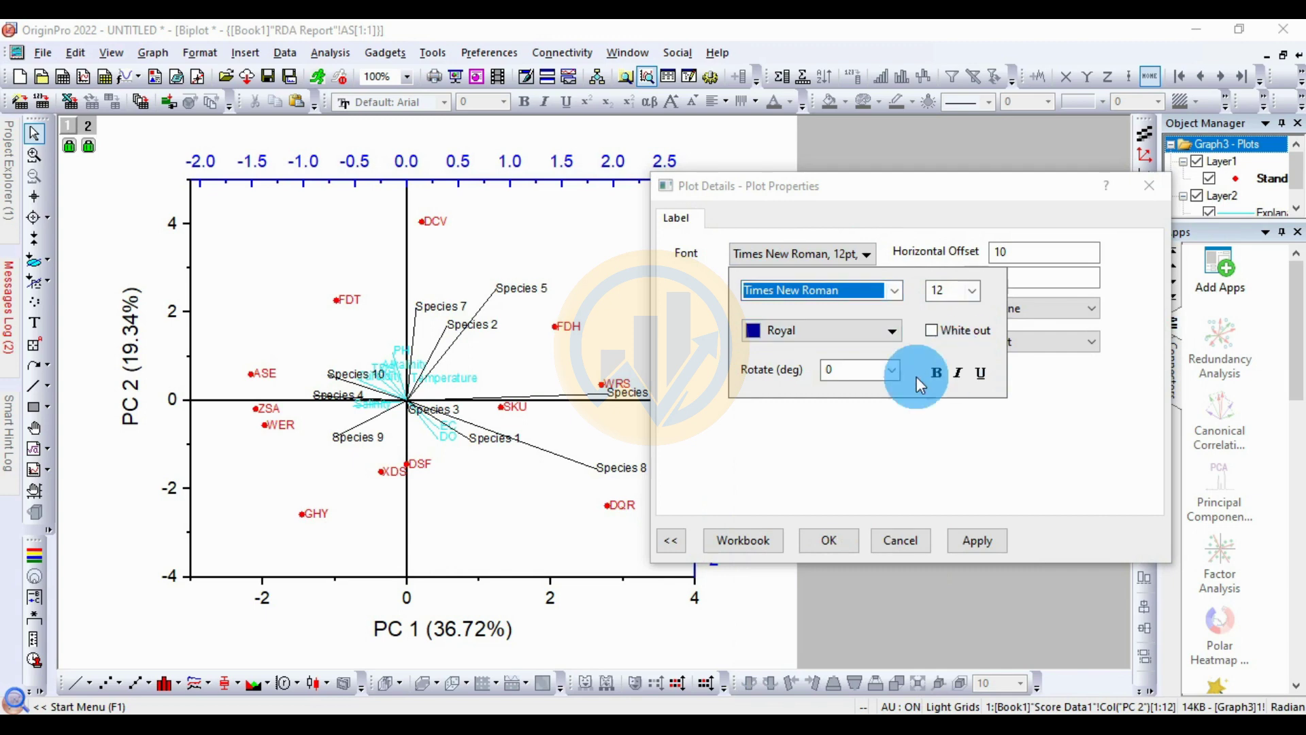
left_click(920, 528)
left_click(966, 542)
left_click(836, 542)
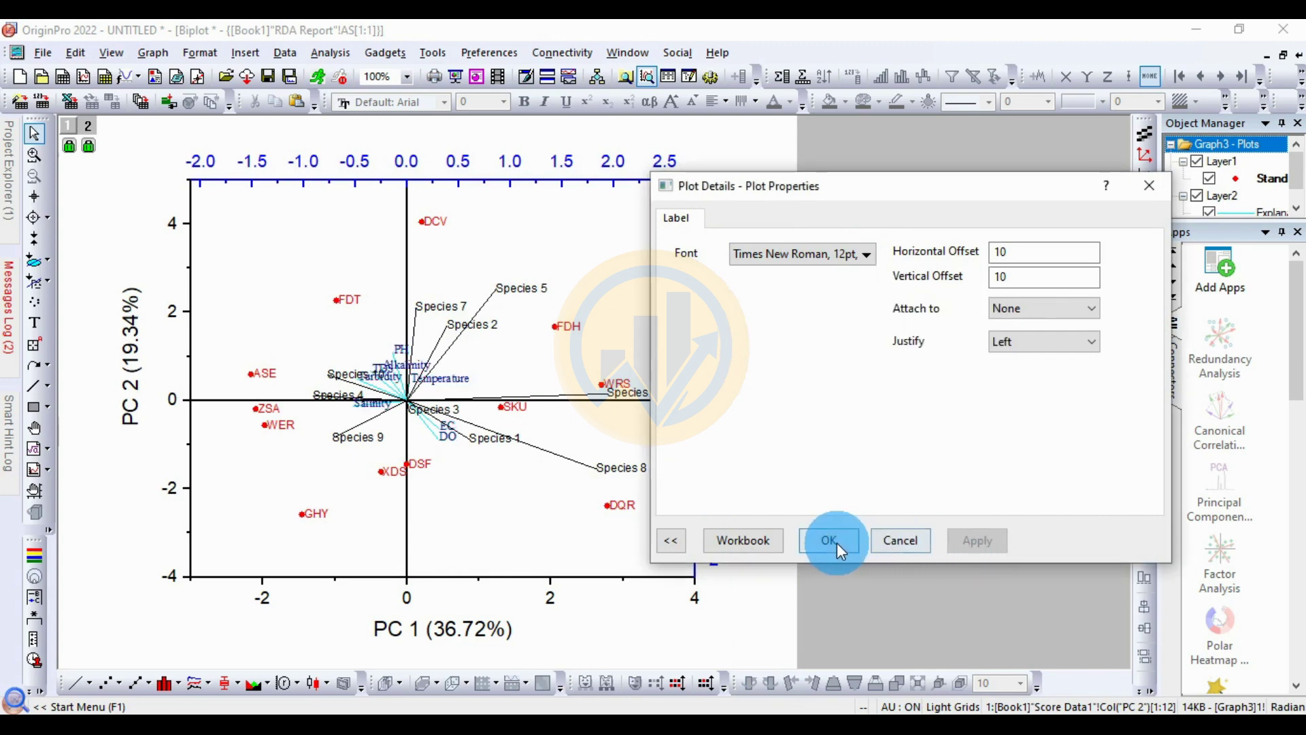
Step: Set the font size of the explanatory variable labels to 14 and accept the label properties
left_click(866, 257)
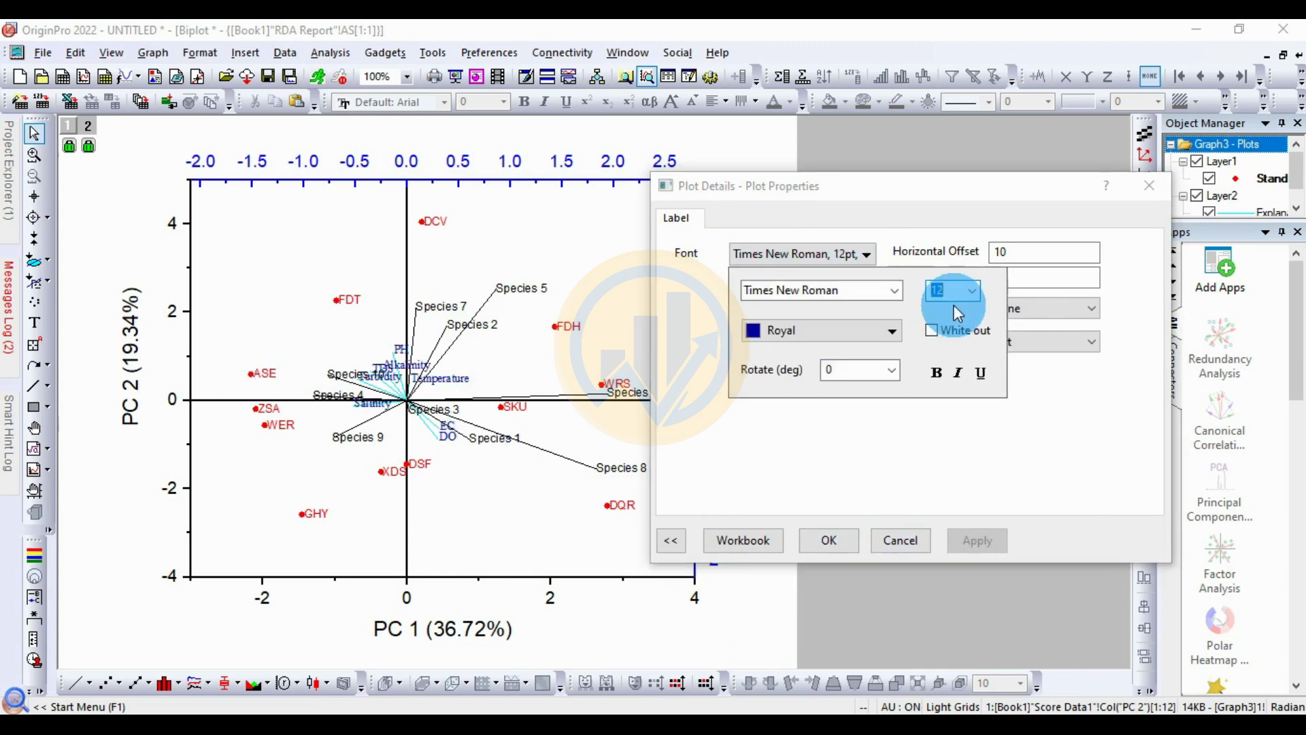
left_click(973, 291)
left_click(948, 382)
left_click(975, 542)
left_click(976, 543)
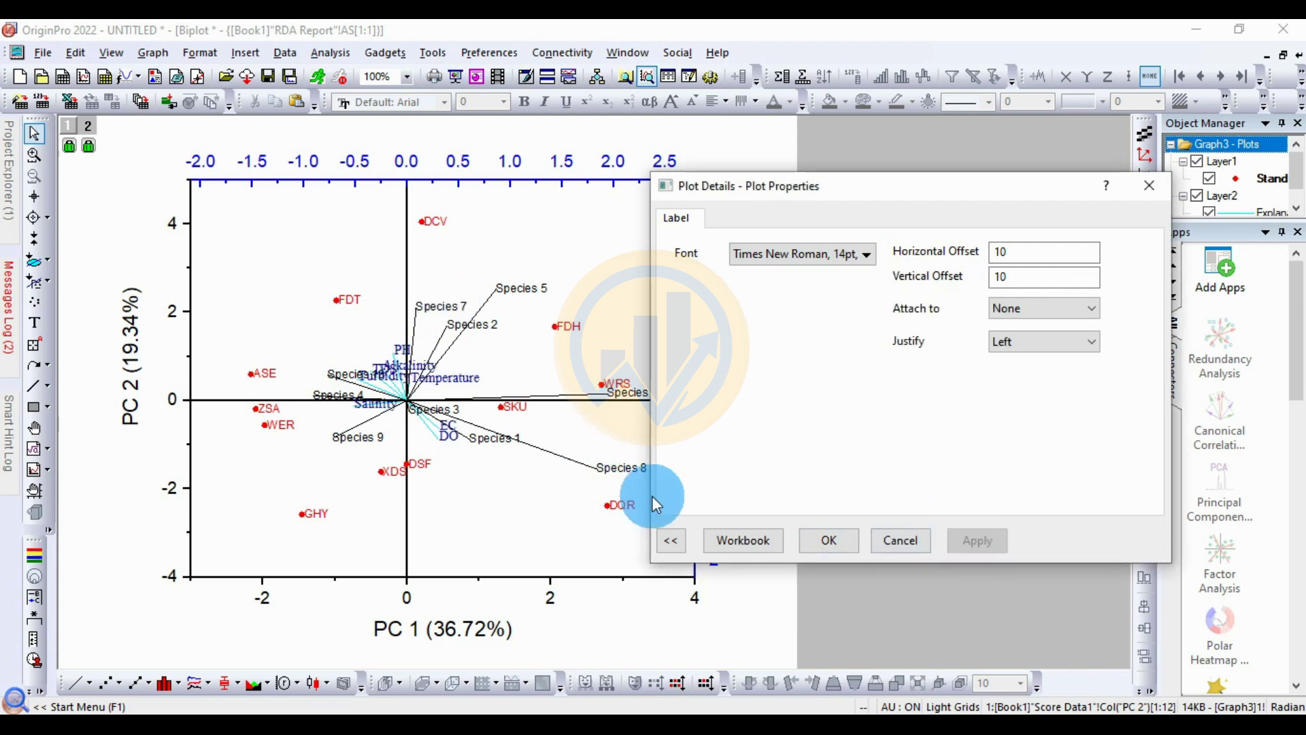
left_click(827, 544)
Step: Set the explanatory variable vectors in the triplot to the colour Royal with a width of 1.5 and apply the change
left_click(424, 416)
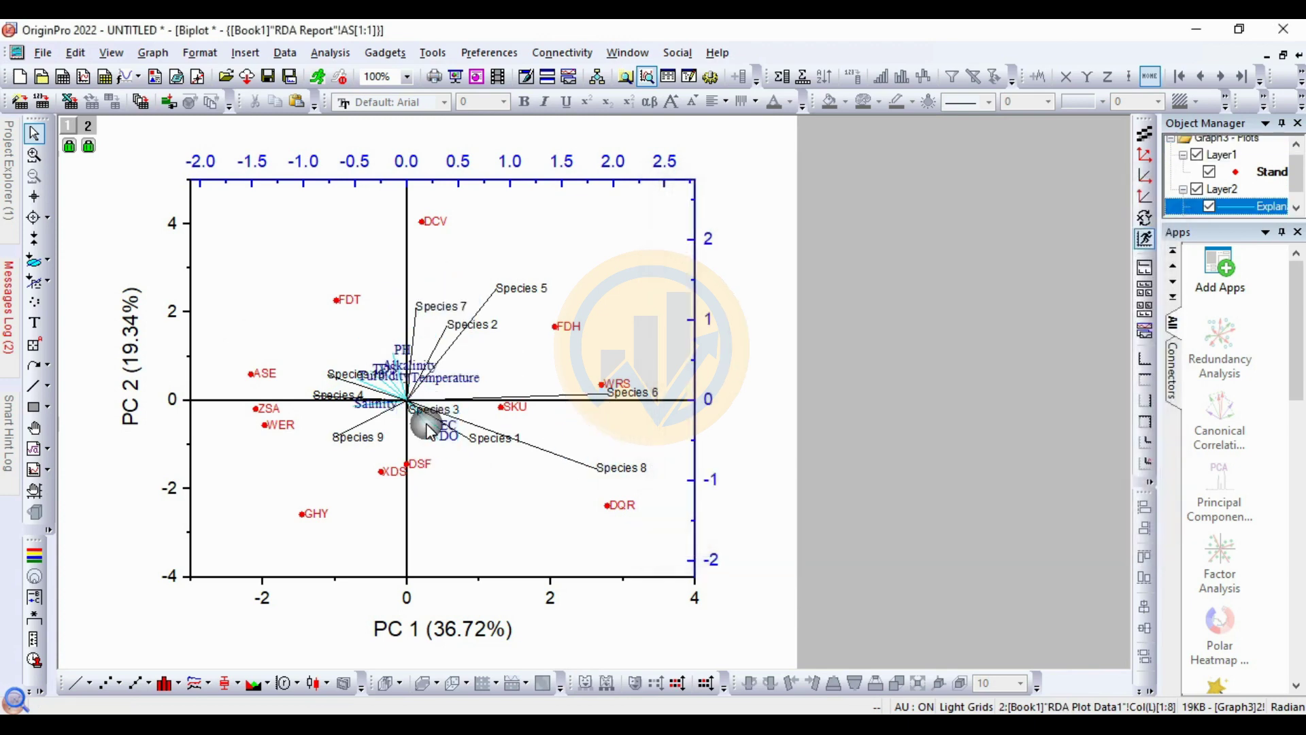
double_click(430, 432)
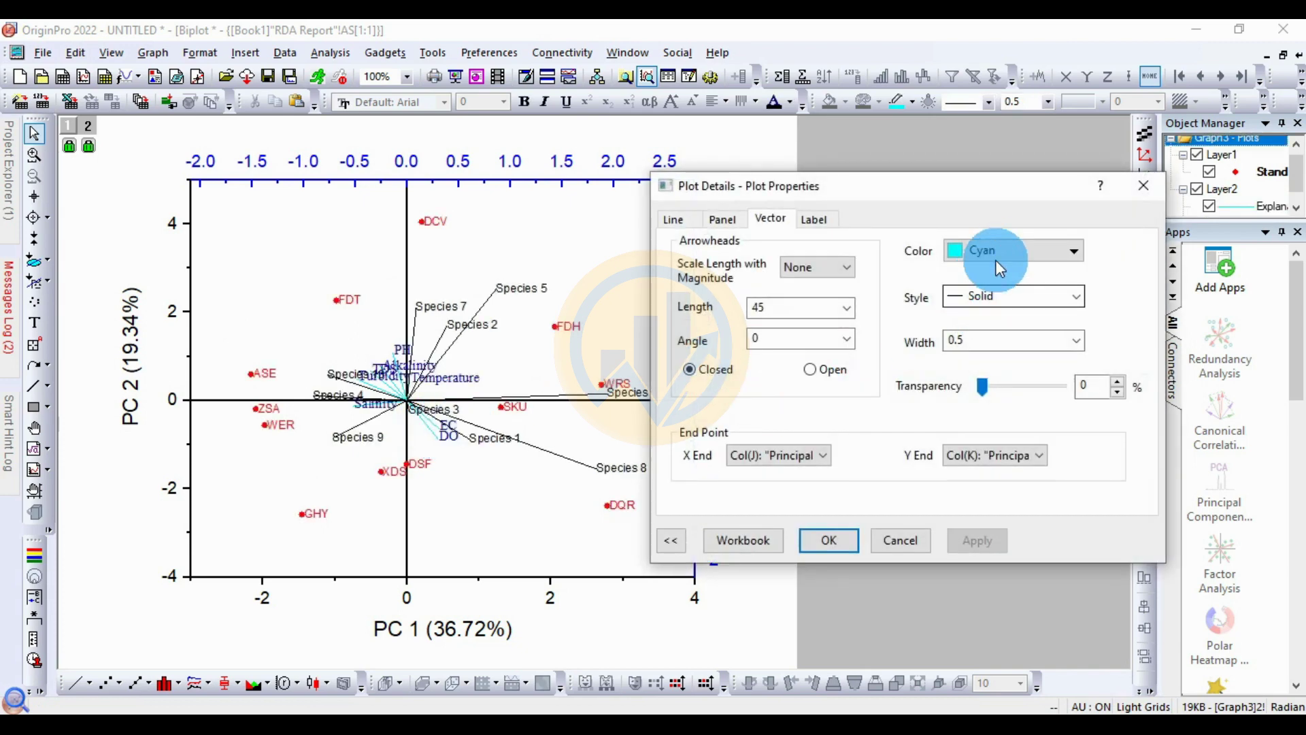
left_click(1008, 251)
left_click(1181, 301)
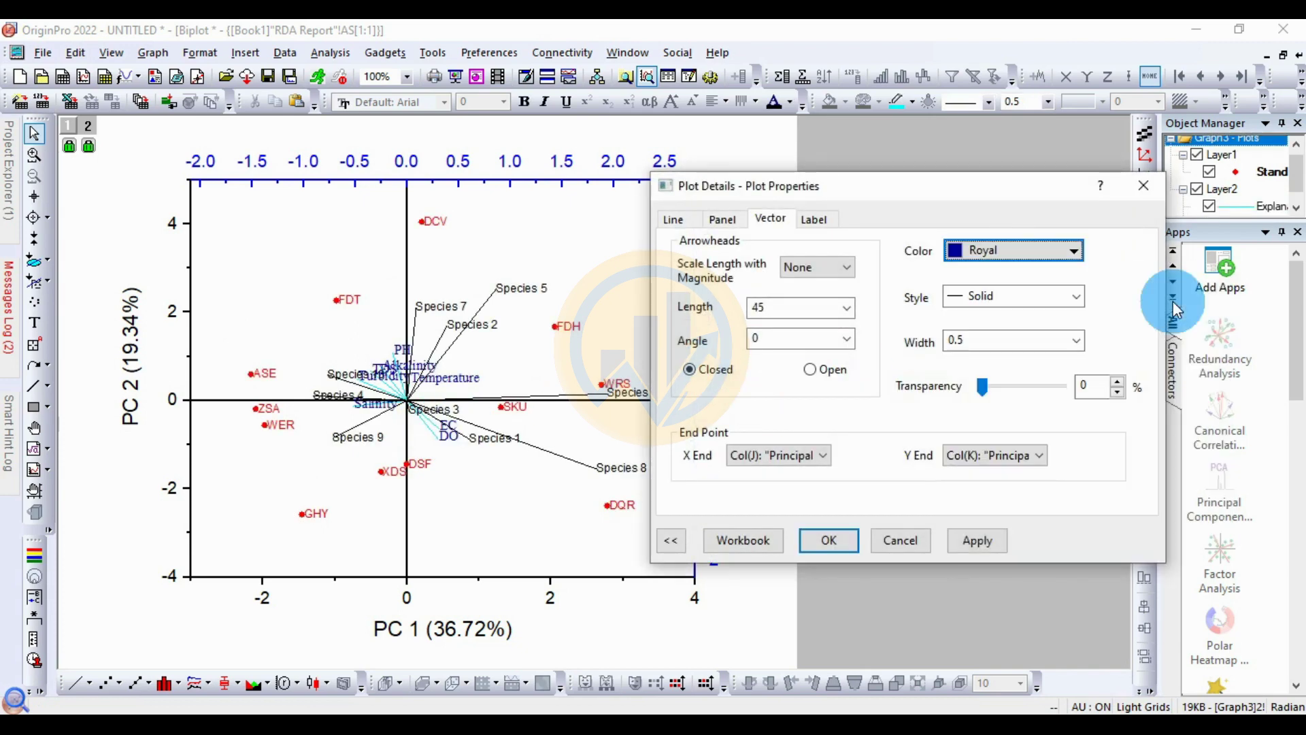
left_click(1078, 339)
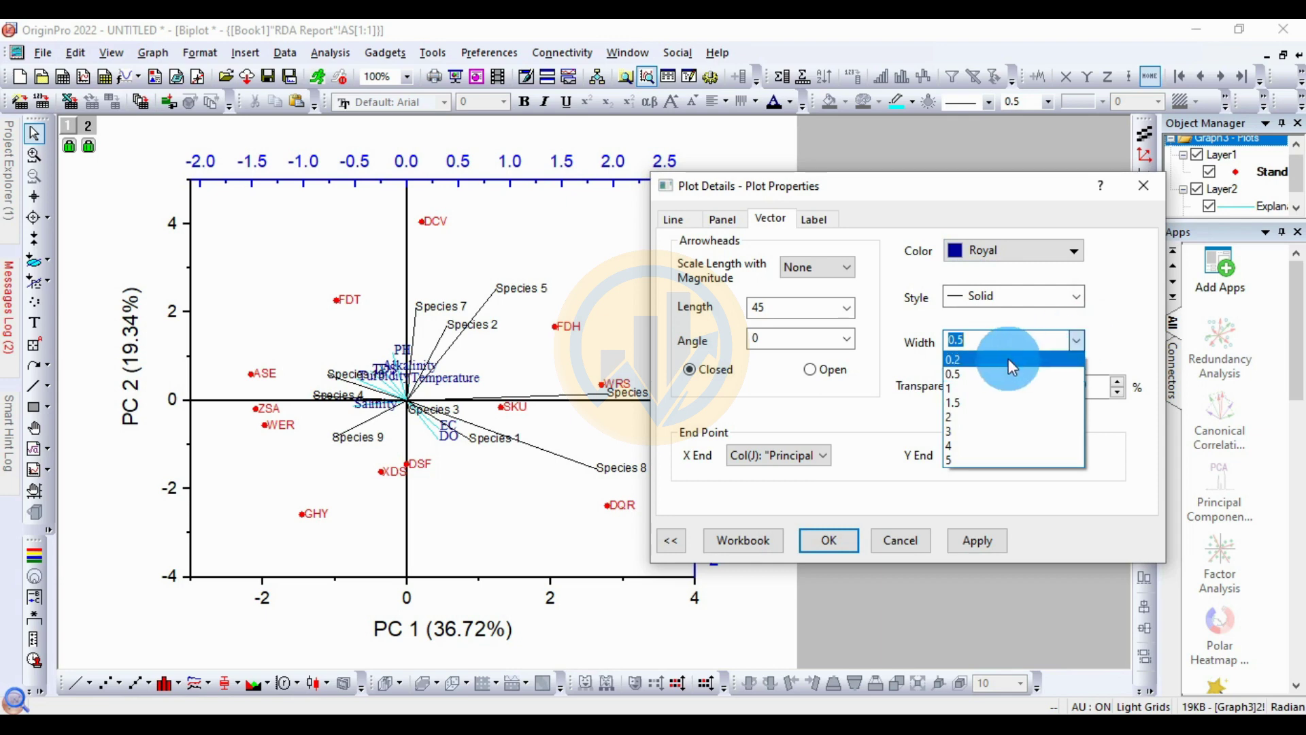
left_click(971, 402)
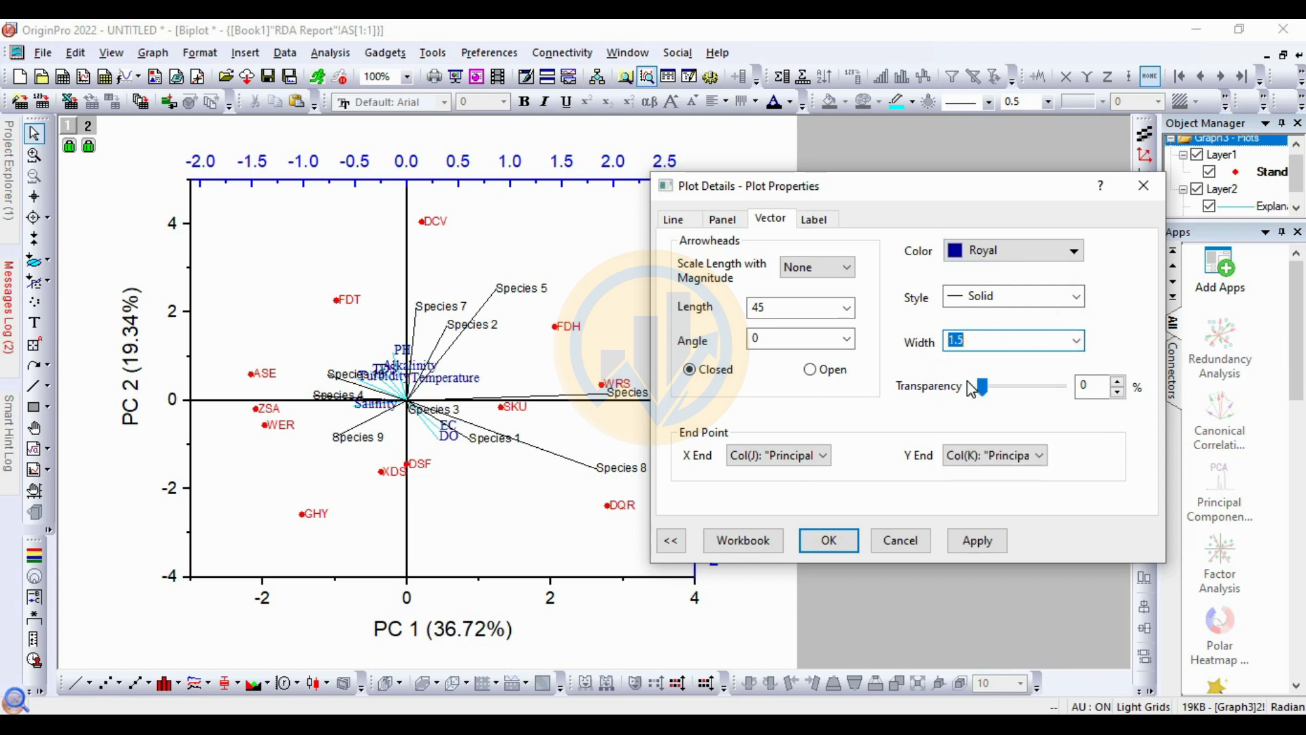
left_click(990, 541)
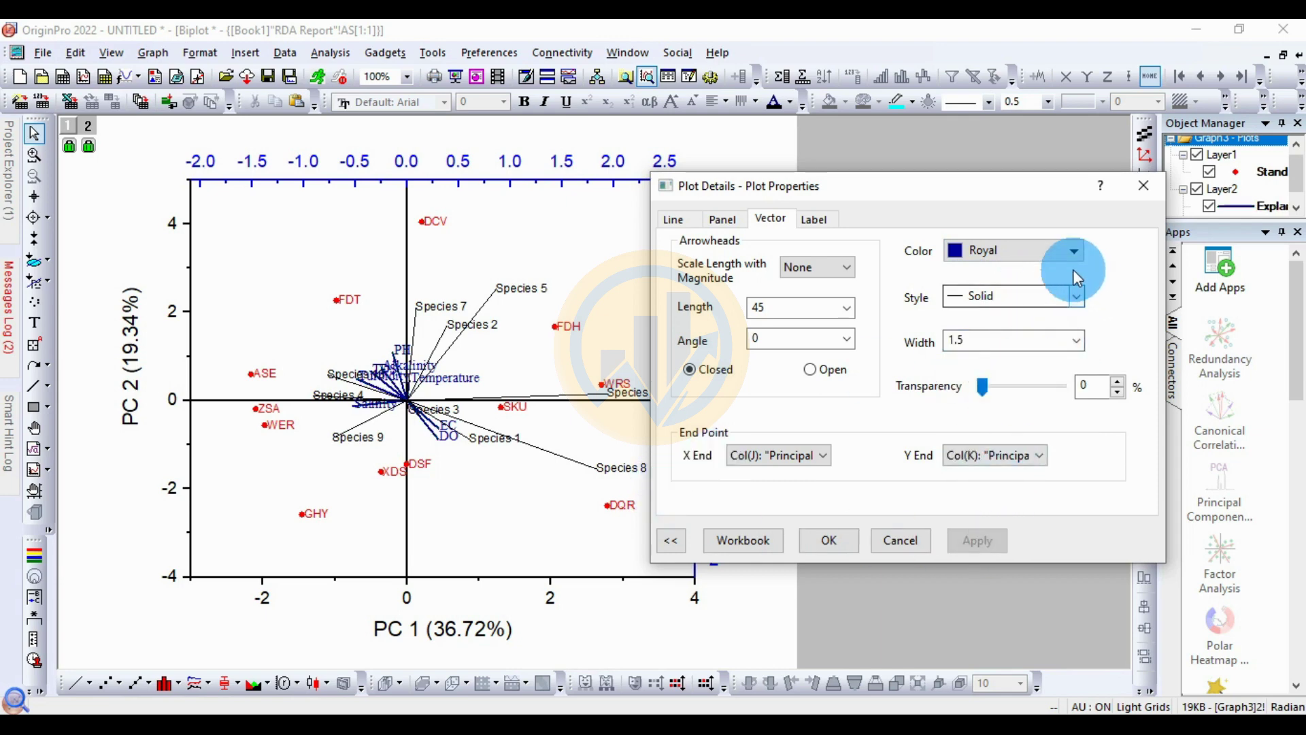
Step: Set the explanatory variable vectors' width to 1, apply it and accept the plot properties
left_click(1074, 342)
left_click(1004, 387)
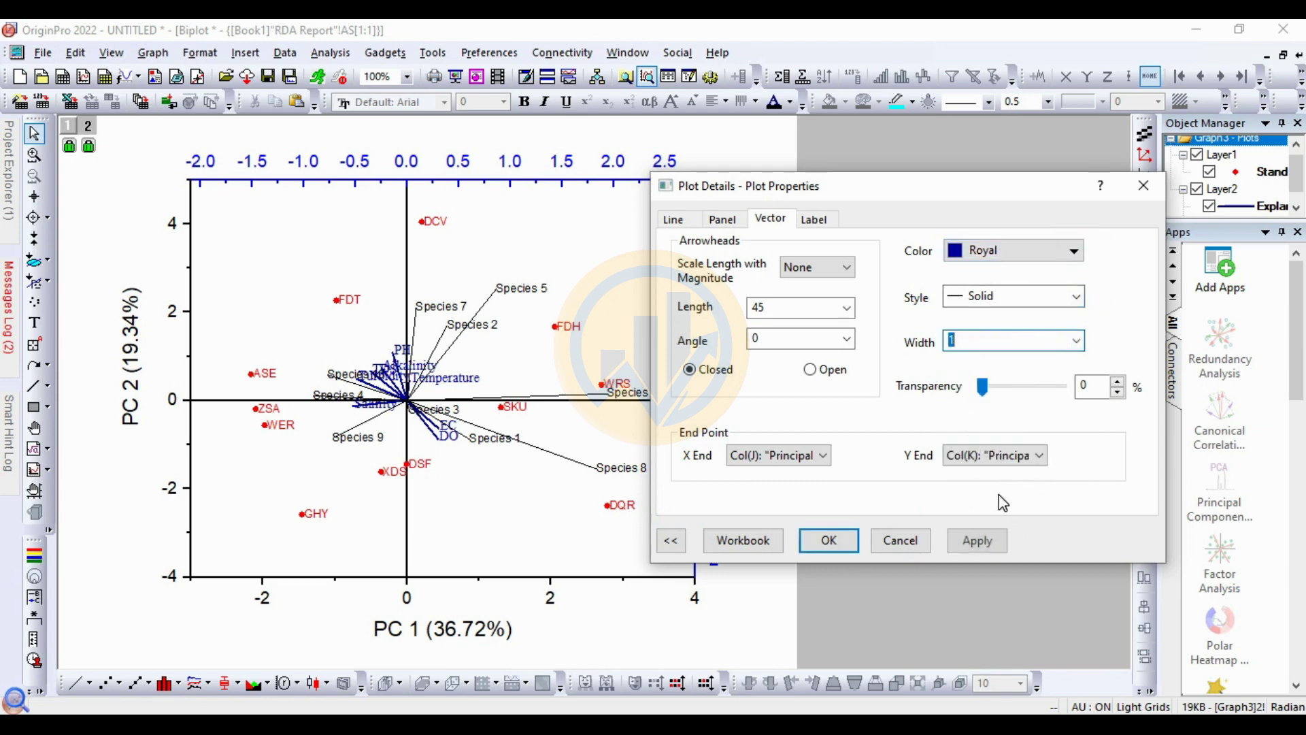
left_click(990, 539)
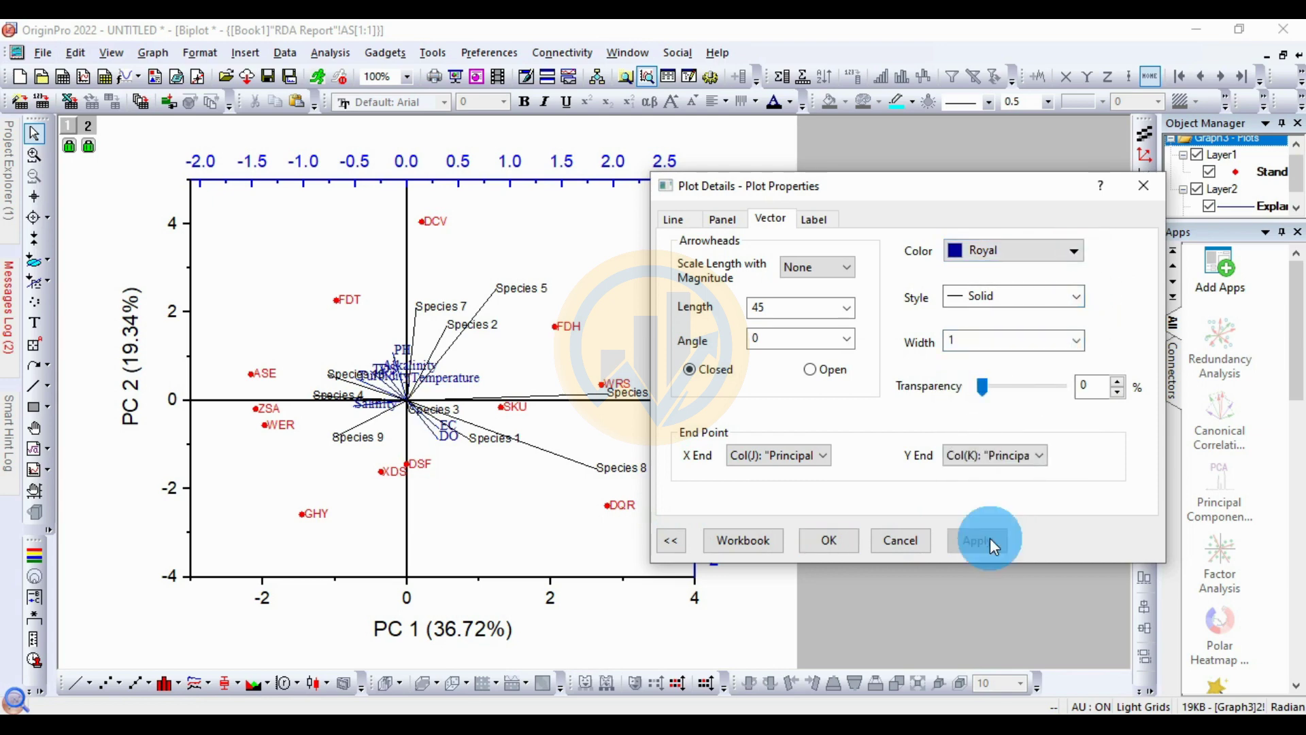
left_click(837, 541)
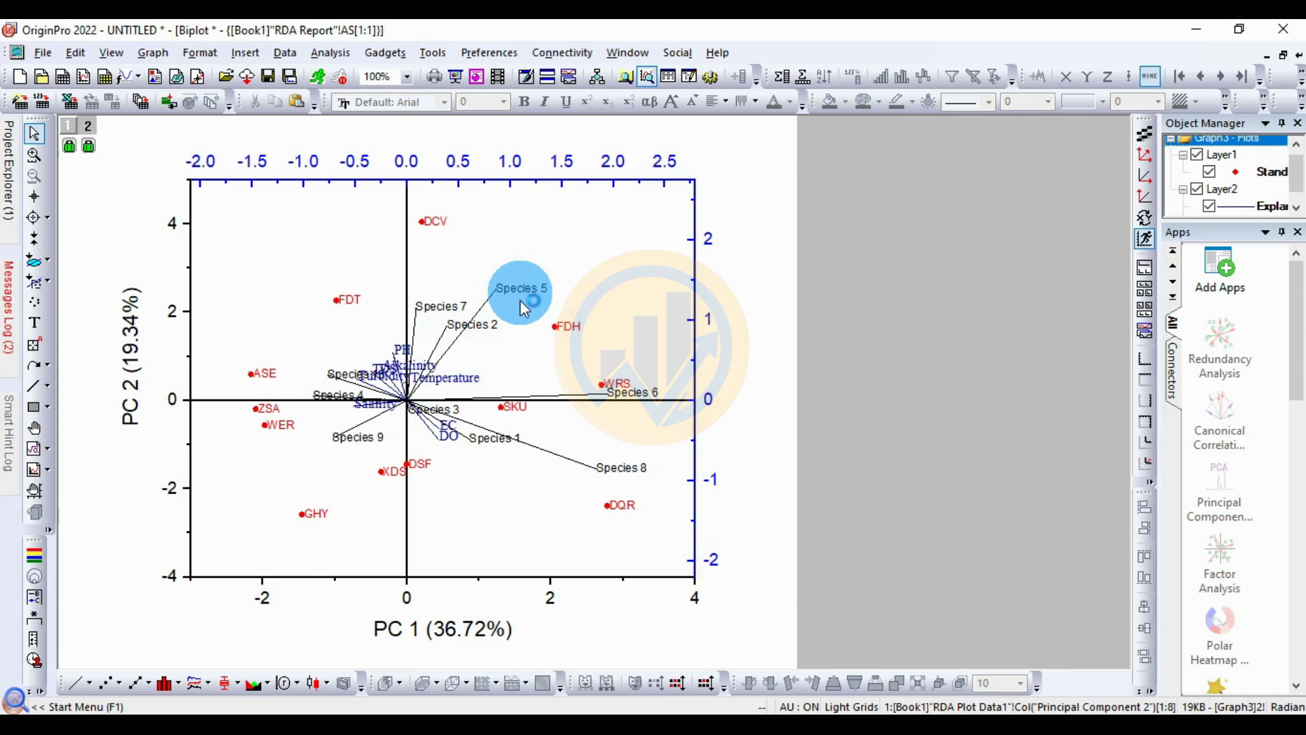
Step: Examine the species vectors and the site points across the triplot's quadrants to see which sites and species group together
mouse_move(520, 301)
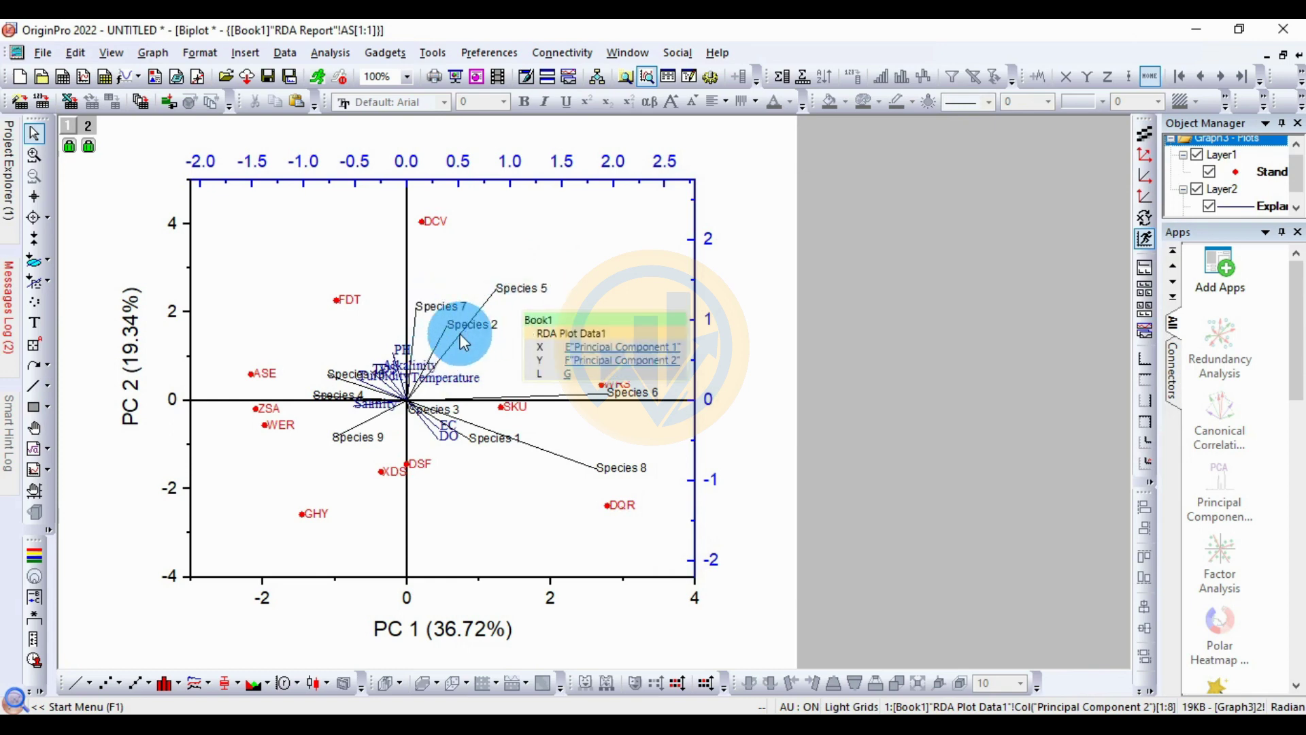
mouse_move(460, 334)
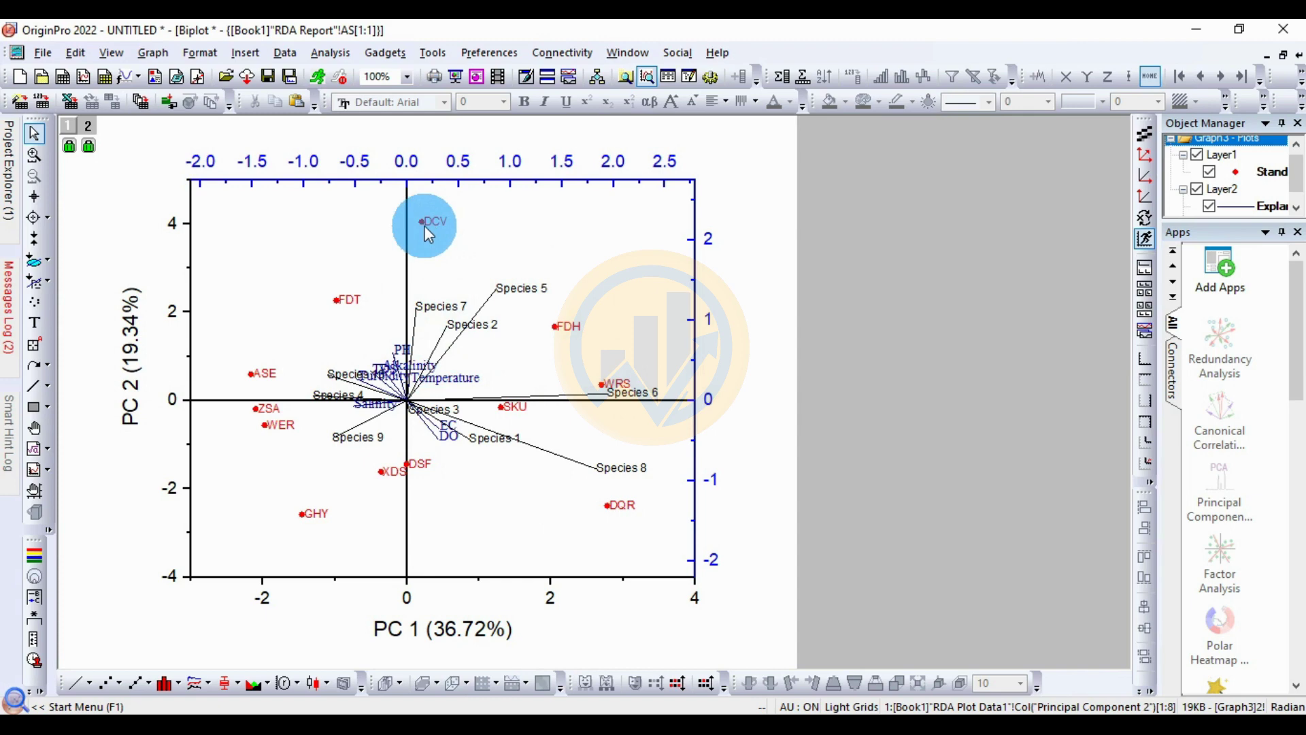
mouse_move(423, 229)
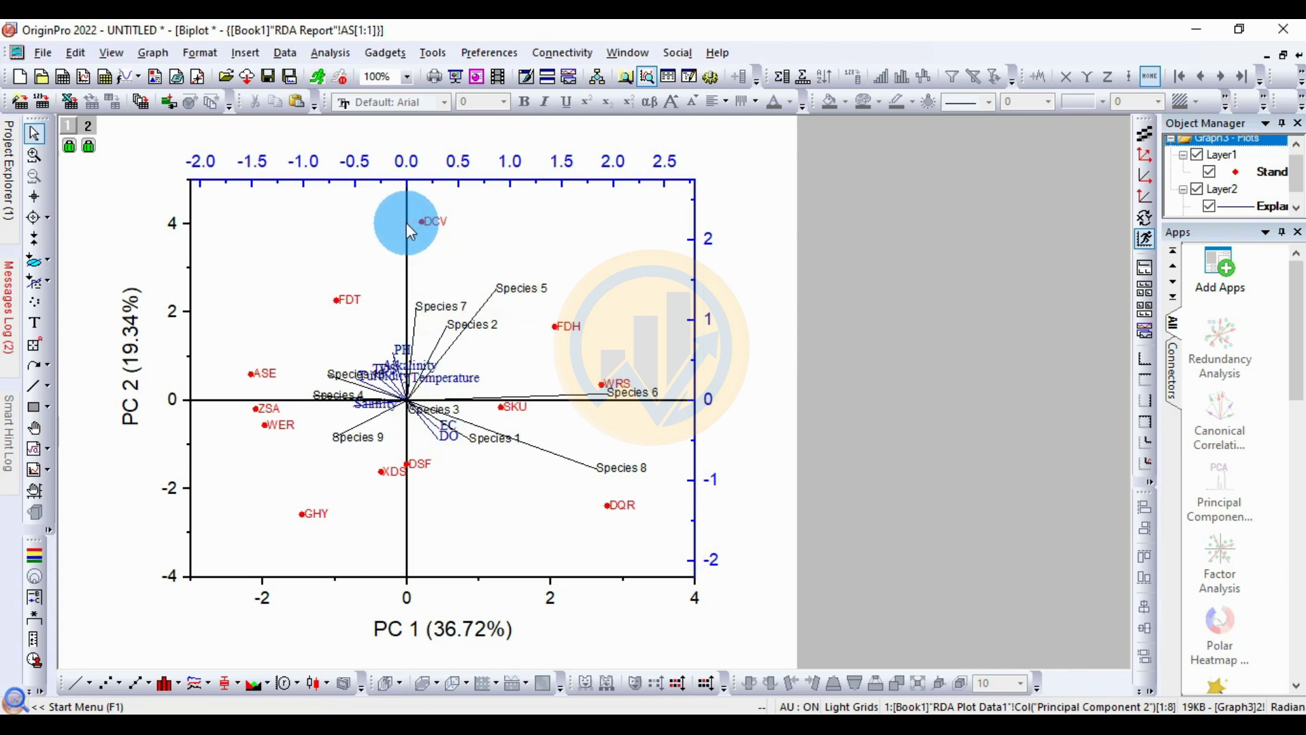
left_click_drag(419, 217, 494, 346)
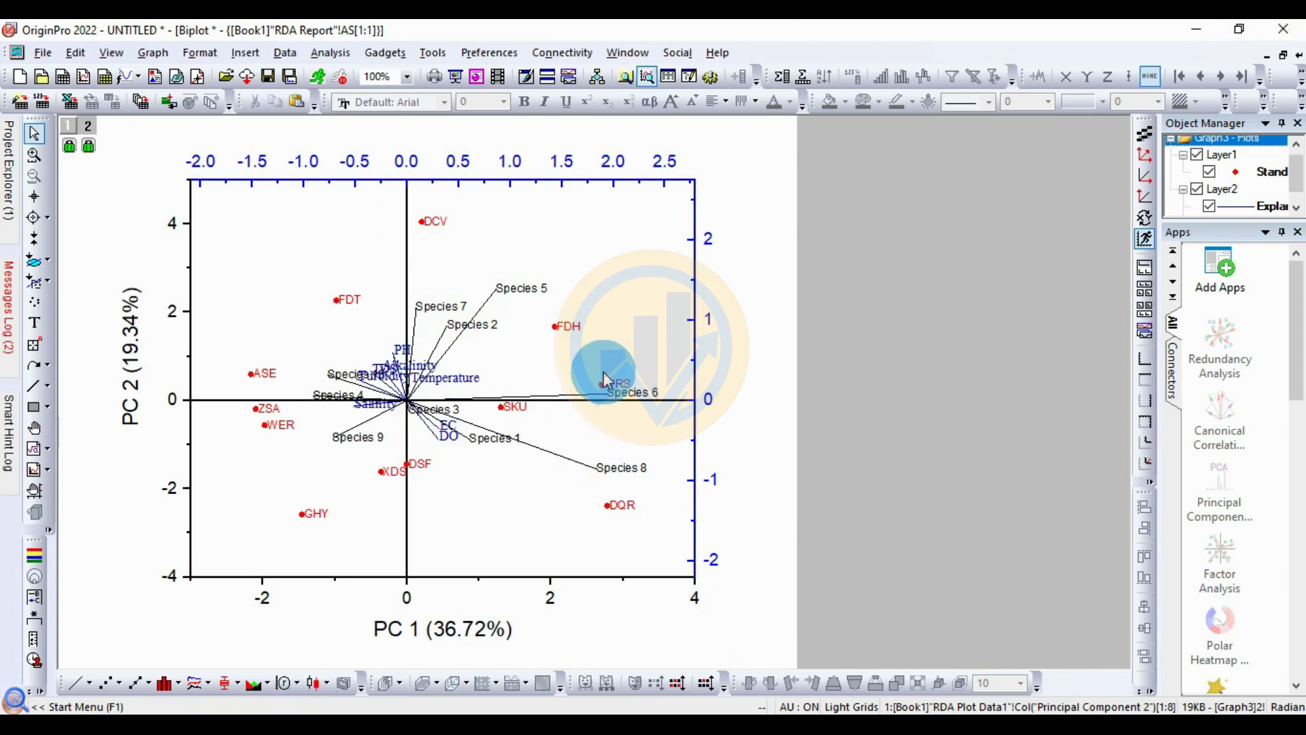
mouse_move(605, 385)
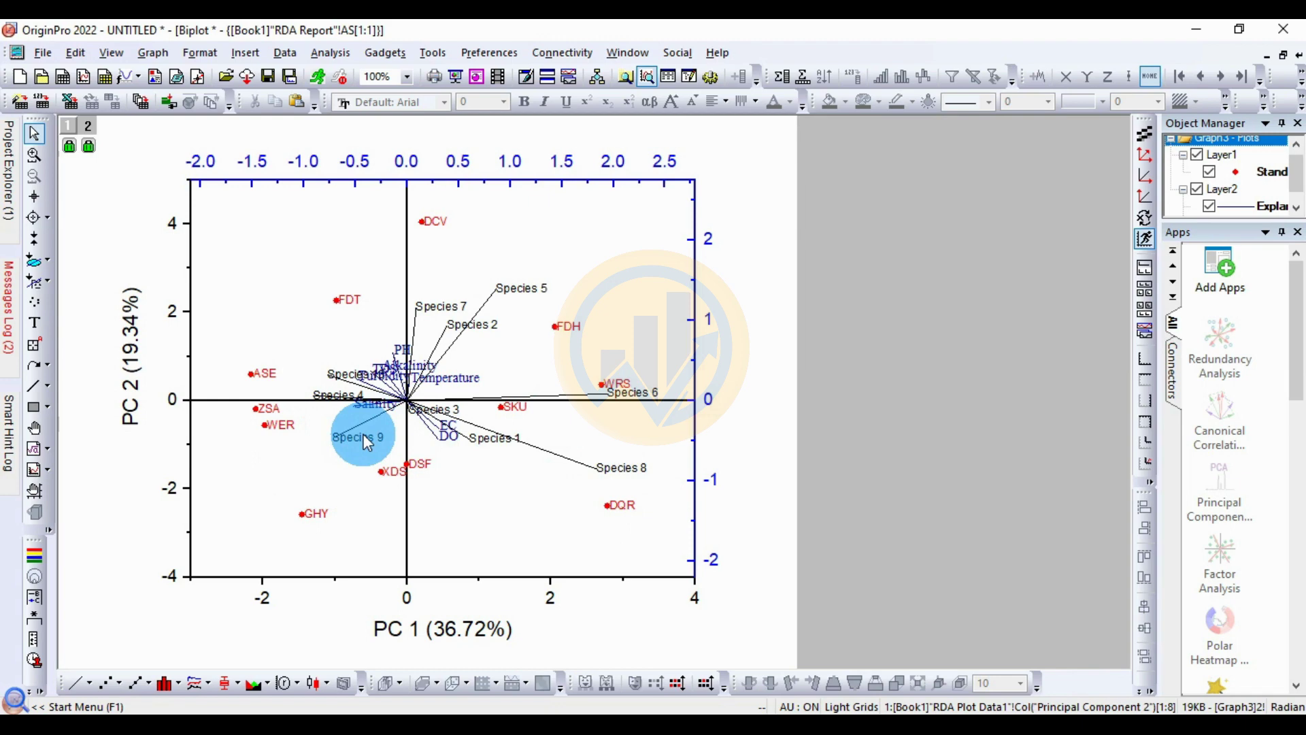
mouse_move(364, 435)
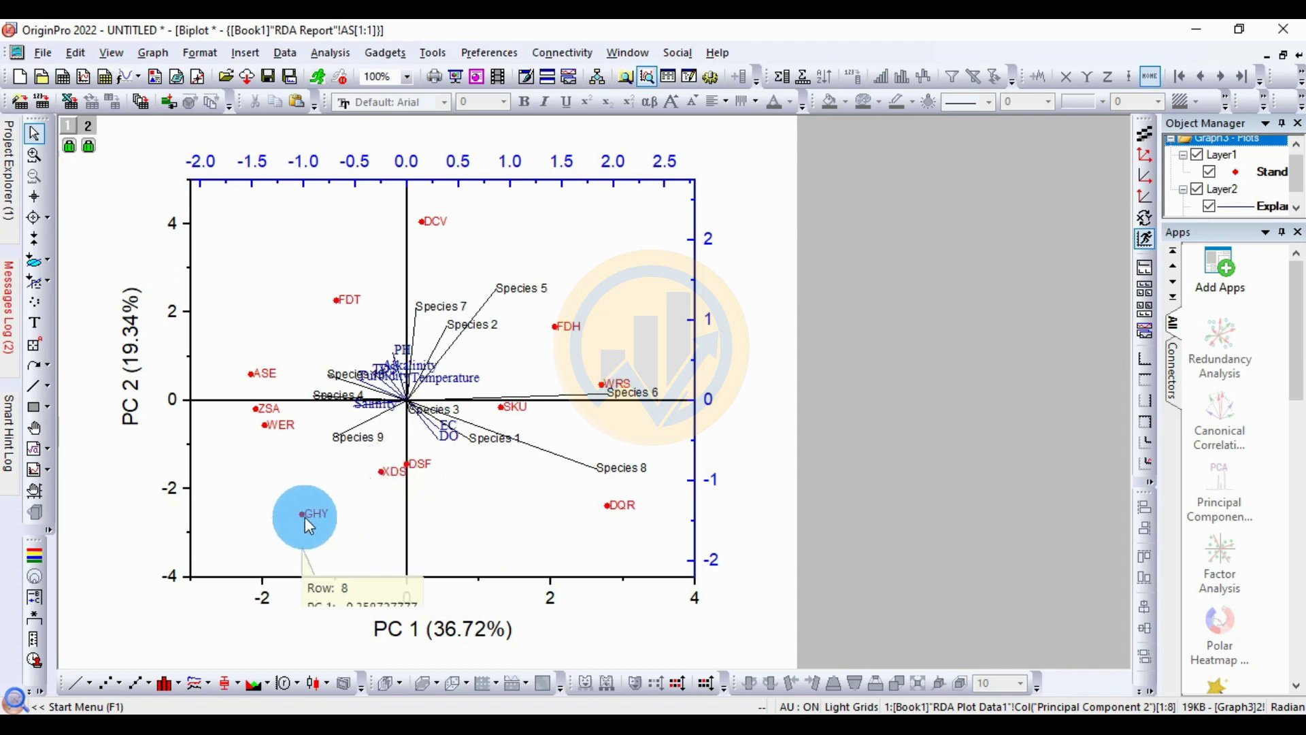
mouse_move(305, 517)
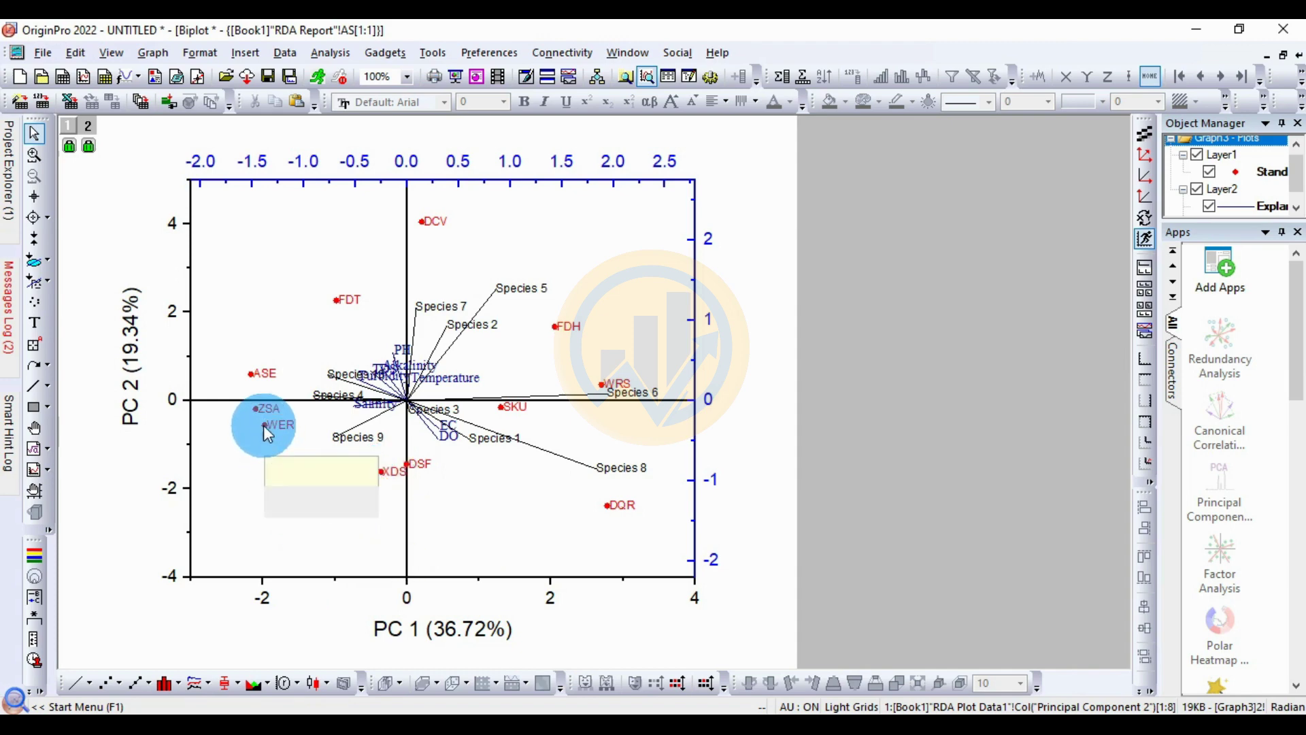
mouse_move(264, 426)
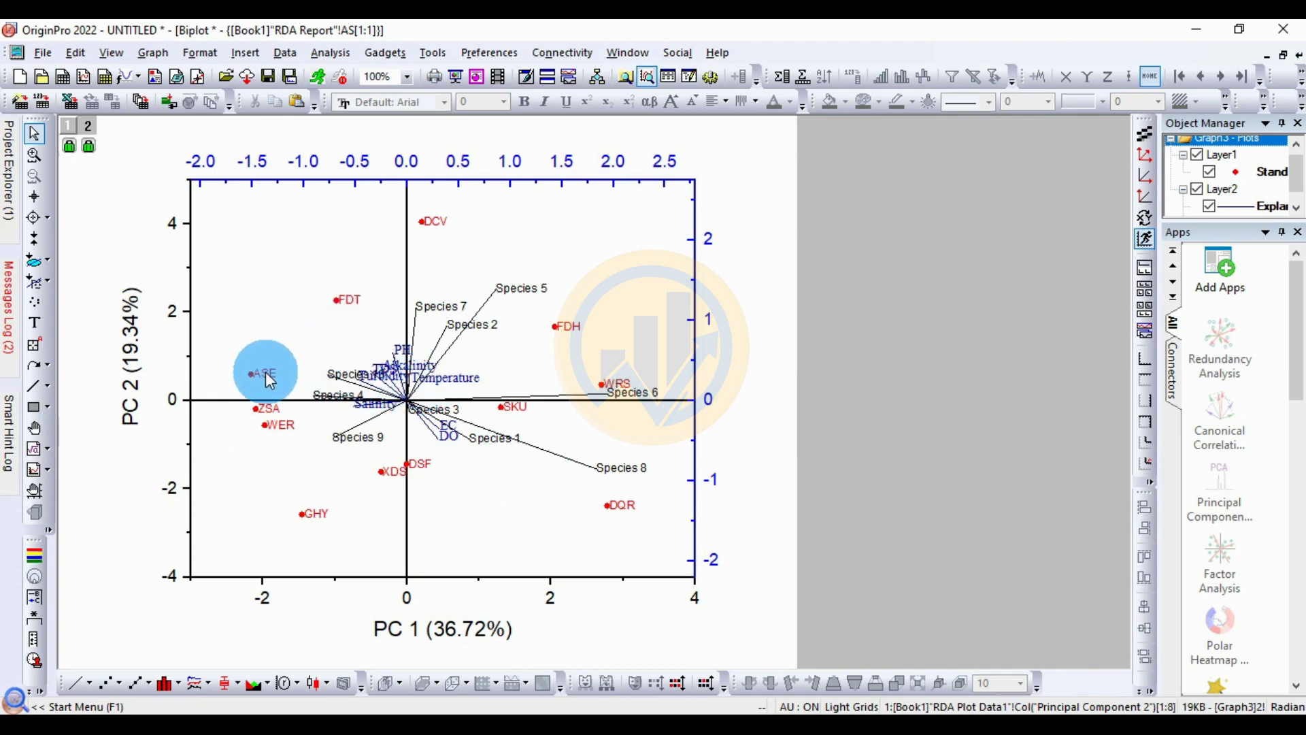
mouse_move(249, 375)
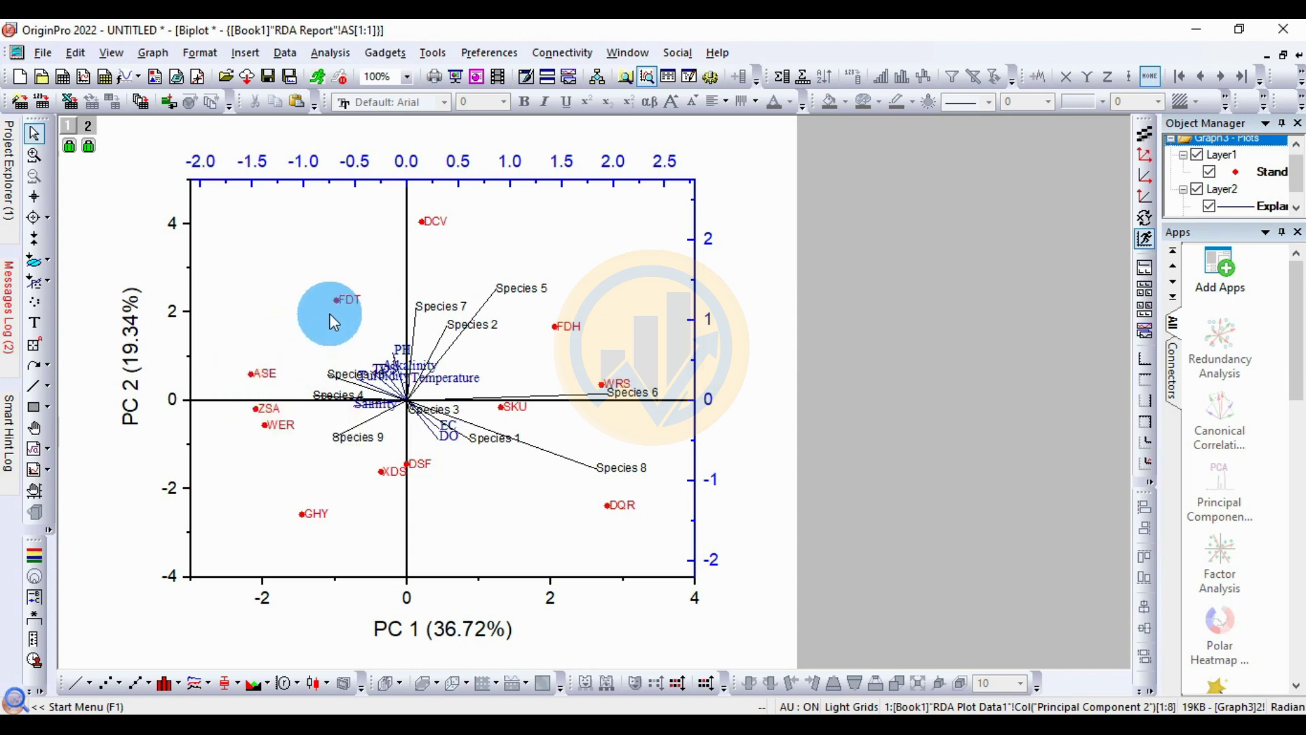
mouse_move(337, 301)
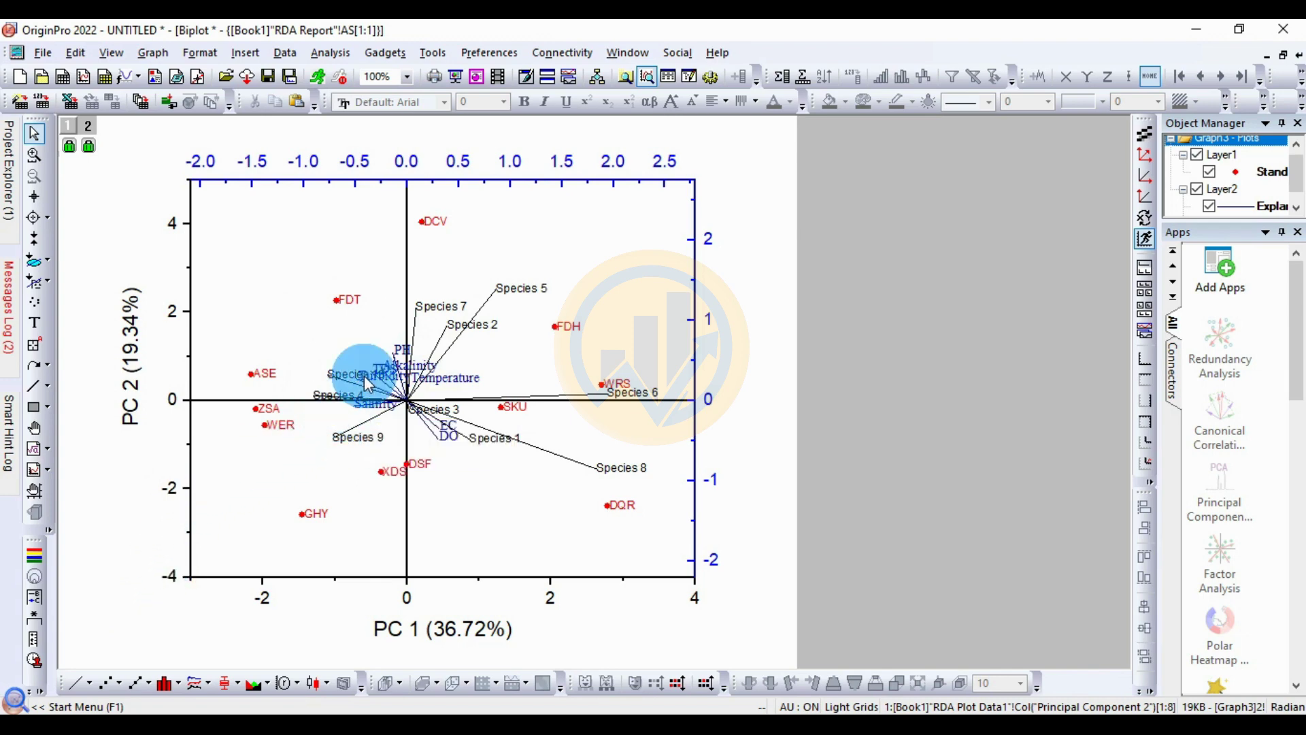
Step: Examine closely the explanatory variable vectors around the triplot's origin and their directions relative to the species vectors
scroll(365, 376, "up", 5)
scroll(368, 368, "down", 5)
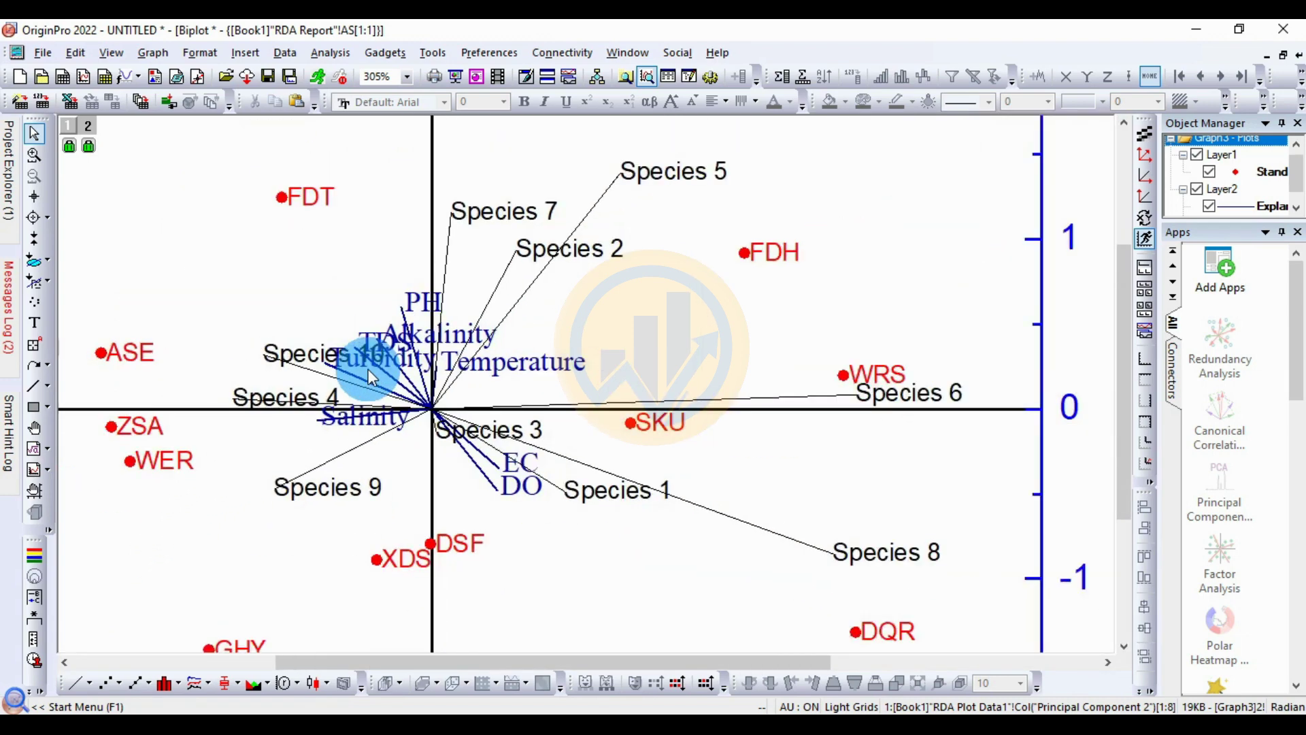
scroll(368, 370, "down", 2)
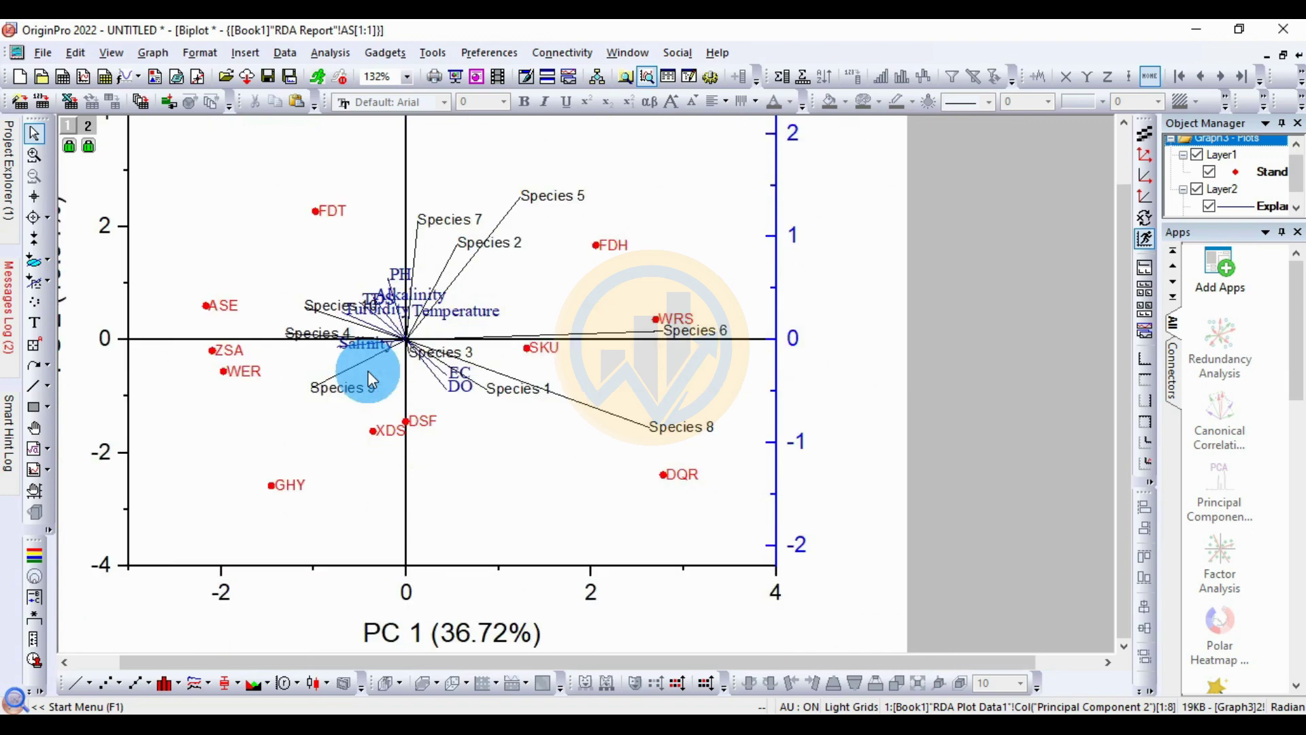
scroll(381, 362, "down", 2)
scroll(438, 334, "up", 3)
scroll(439, 334, "down", 1)
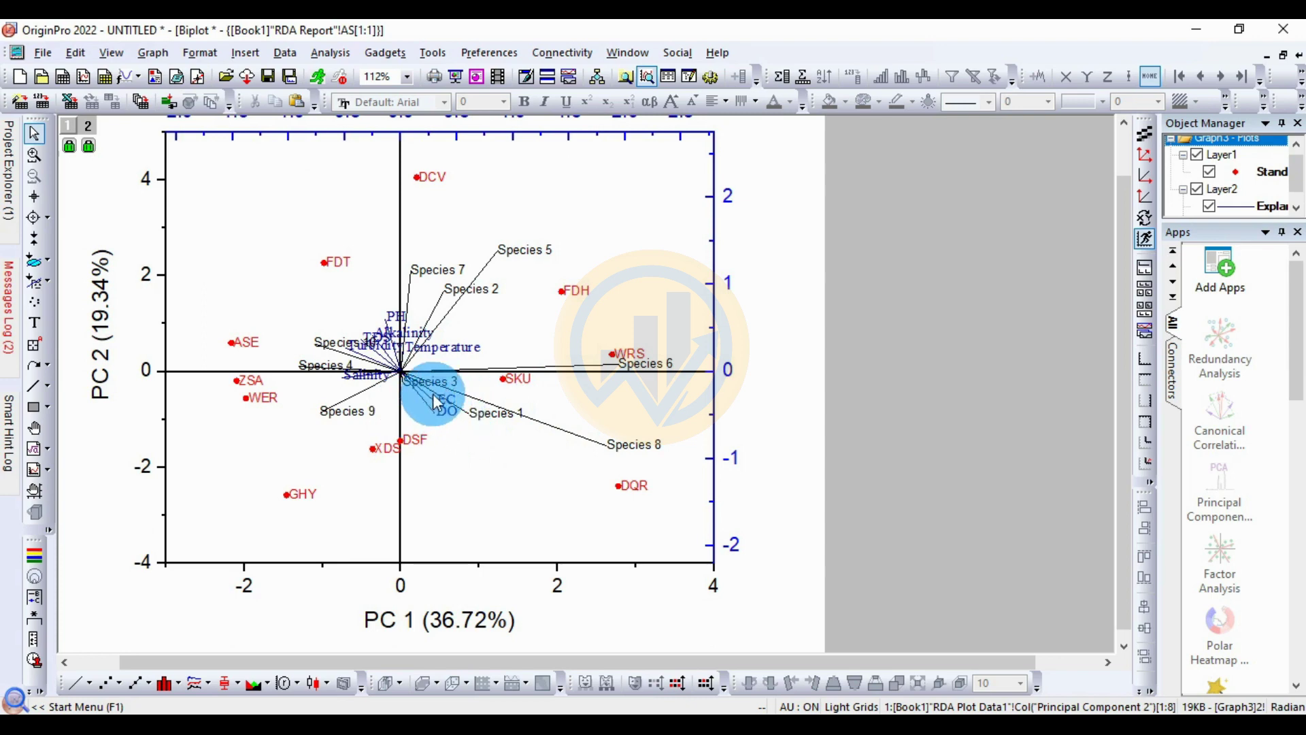
mouse_move(430, 397)
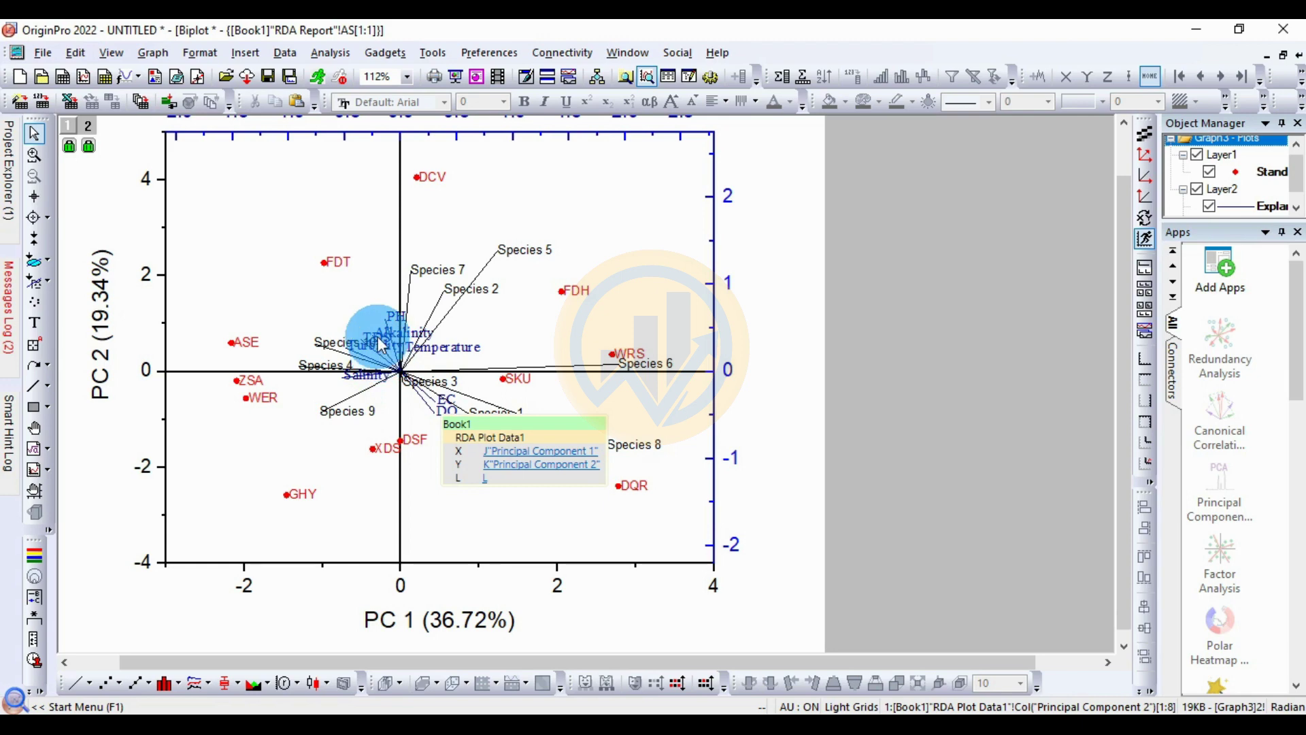
scroll(381, 353, "up", 4)
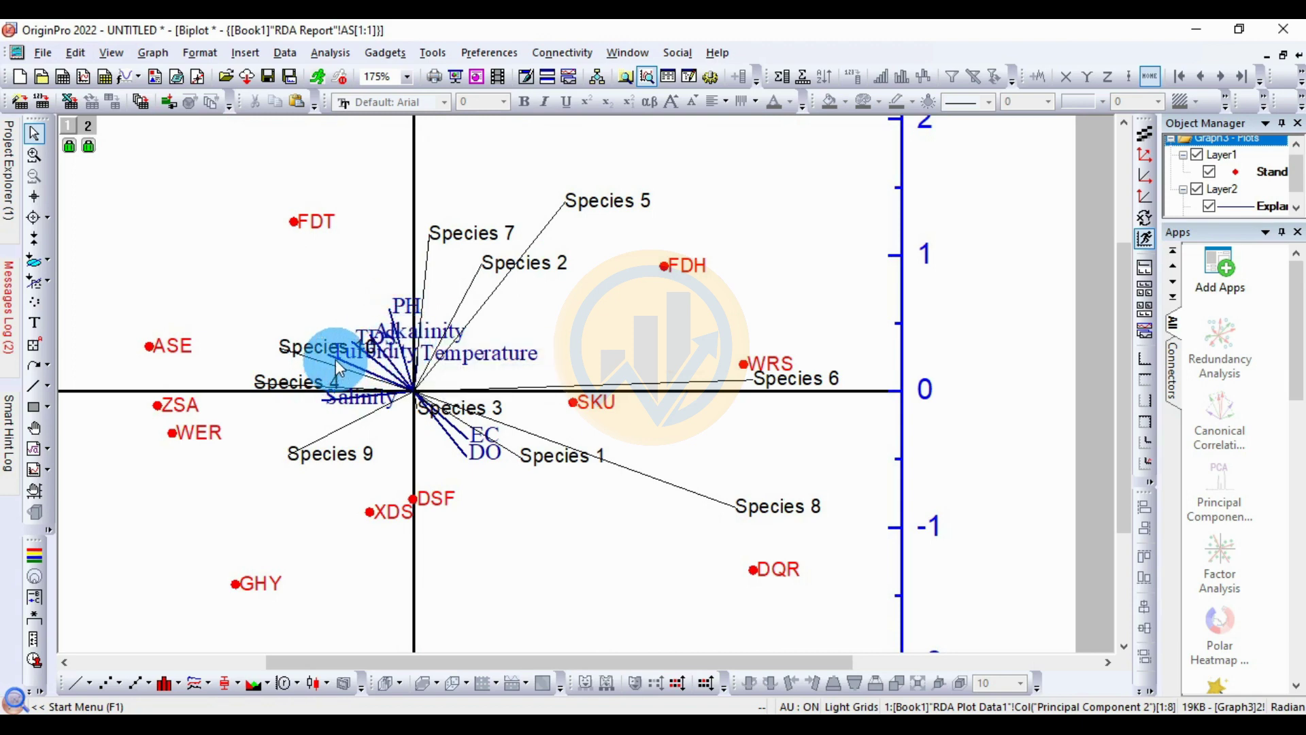
mouse_move(337, 359)
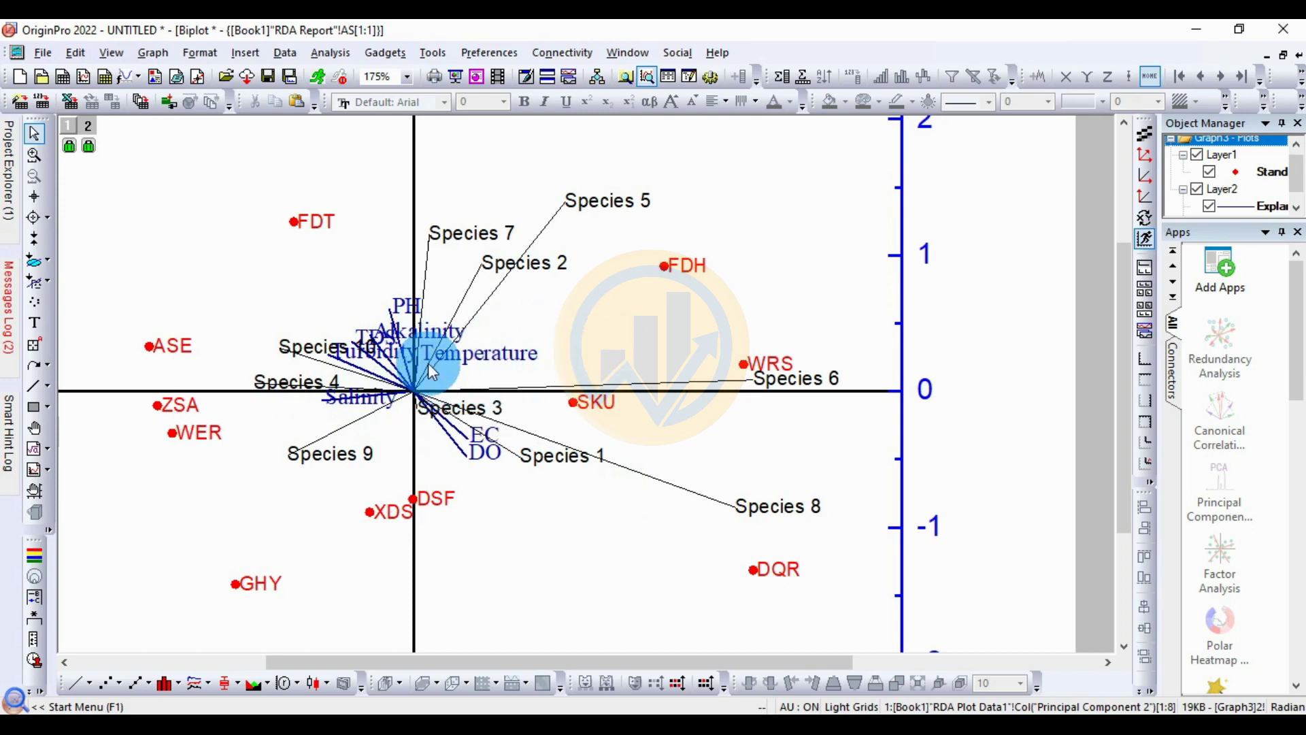
scroll(430, 371, "up", 3)
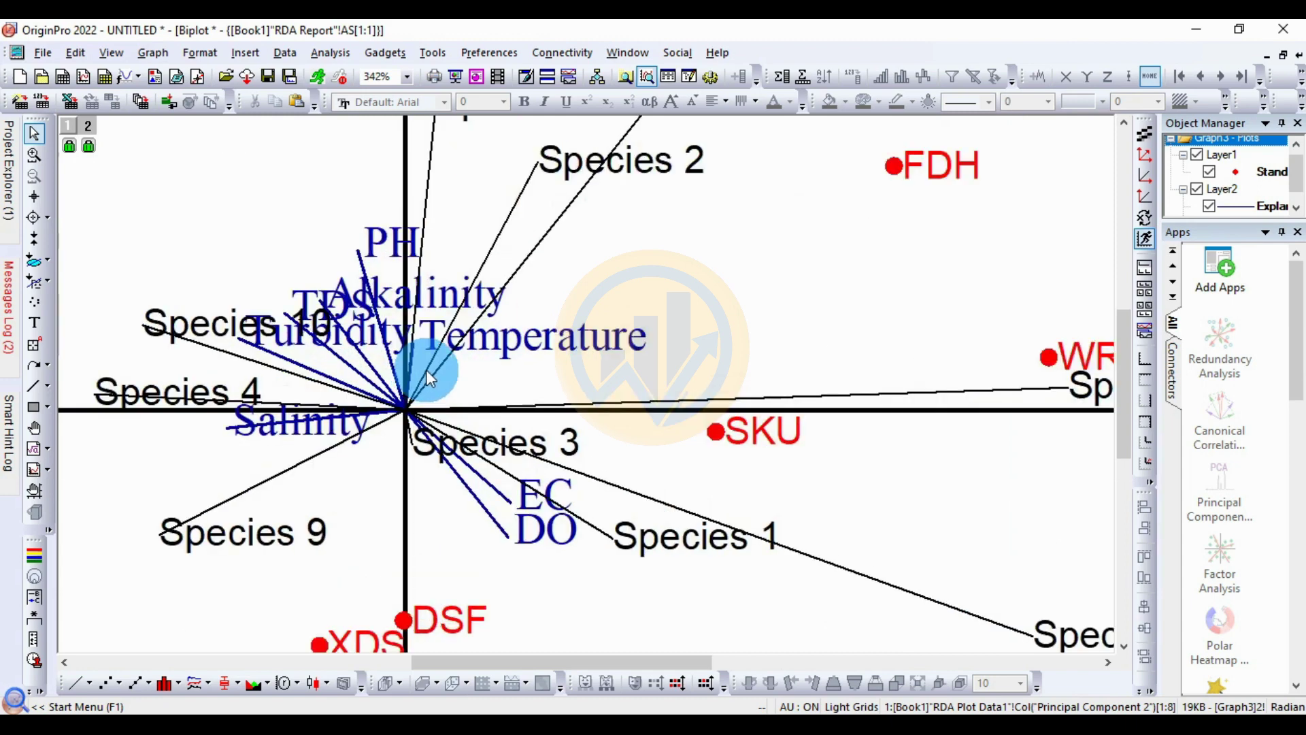
scroll(427, 370, "down", 4)
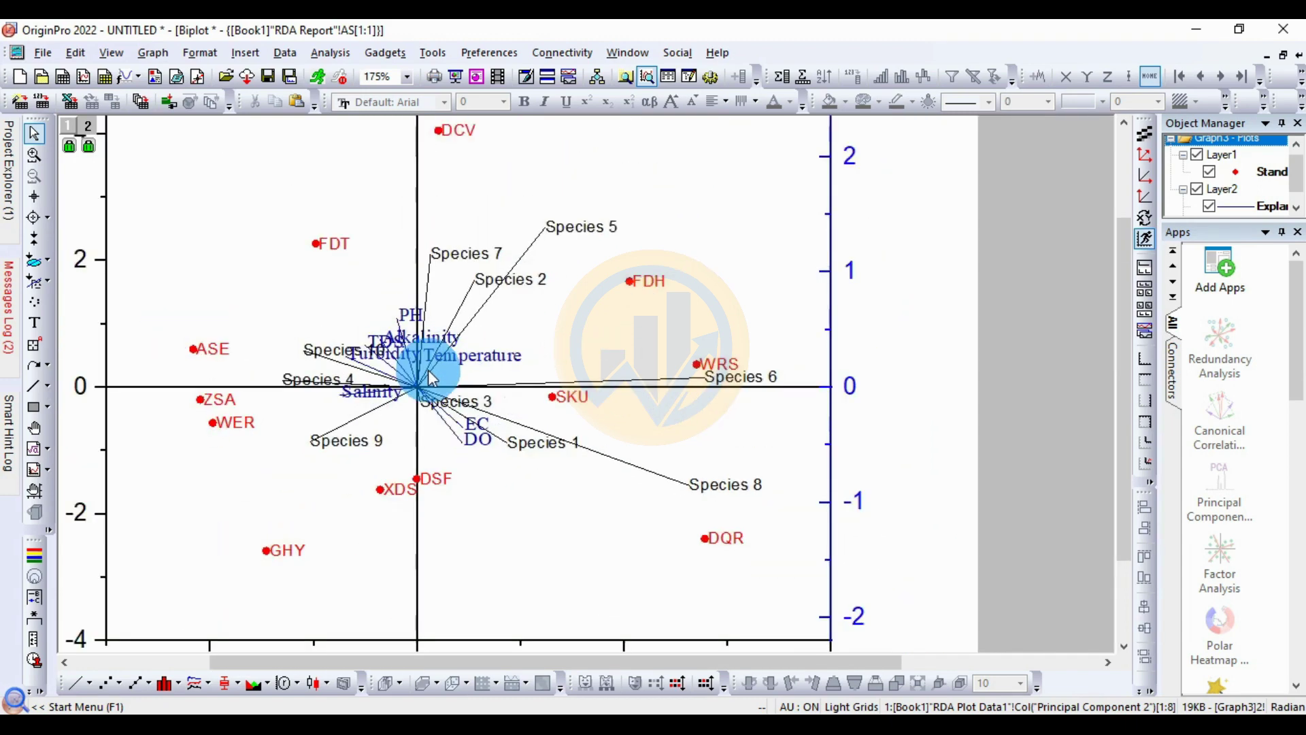
scroll(430, 375, "down", 1)
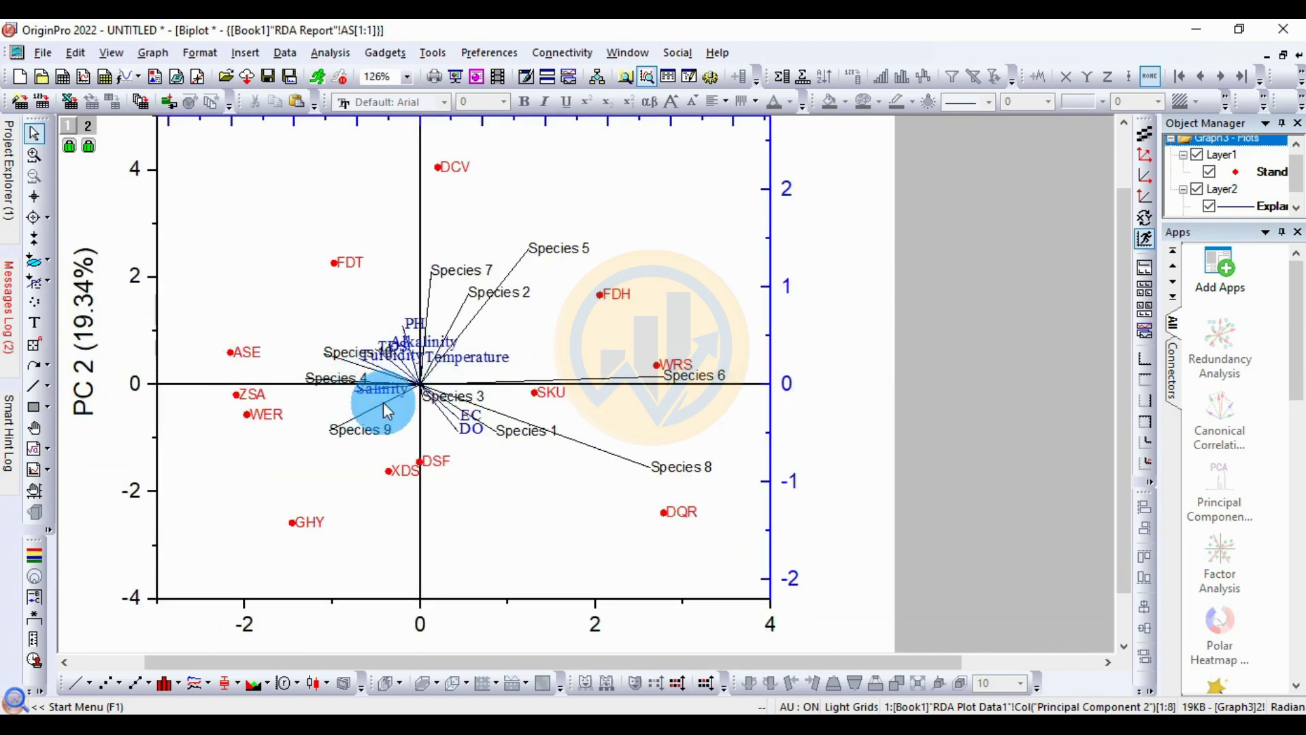
mouse_move(387, 391)
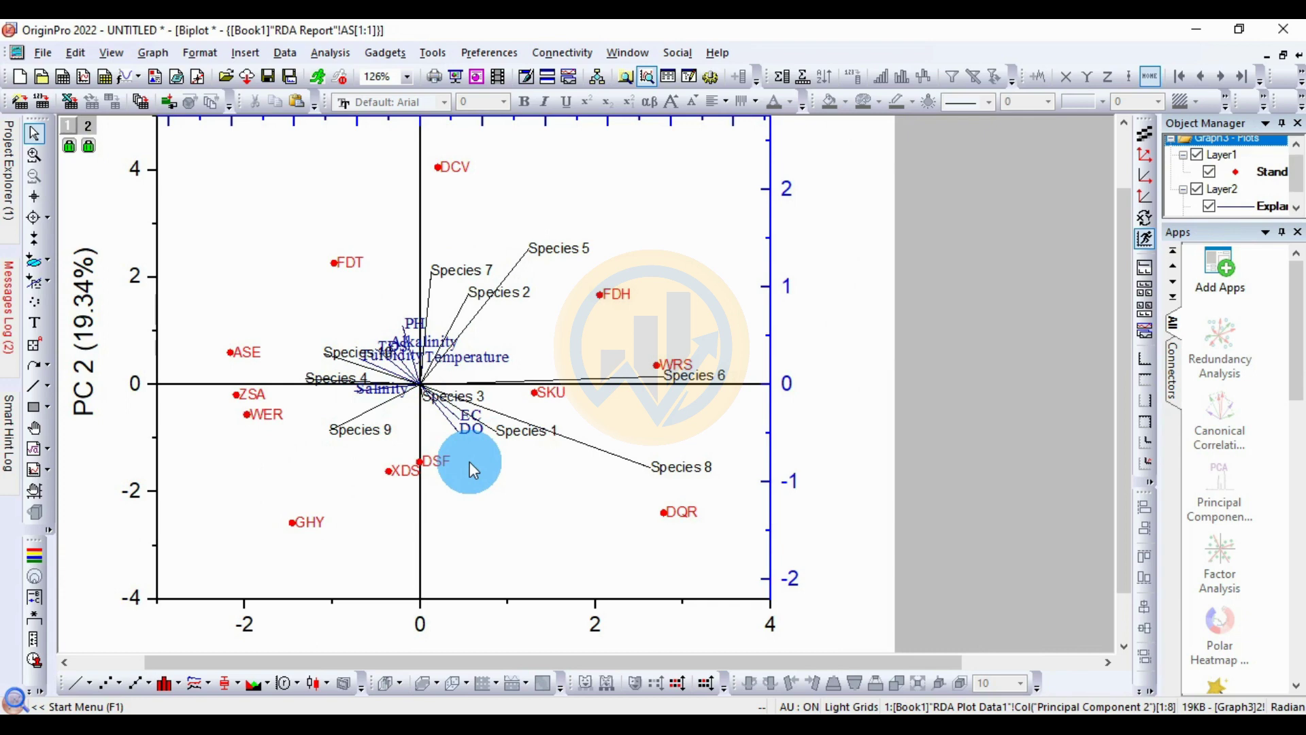
Step: Fit the whole graph page in view and set the PC 2 axis title's font to Times New Roman
key("ctrl+w")
left_click(225, 407)
left_click(442, 101)
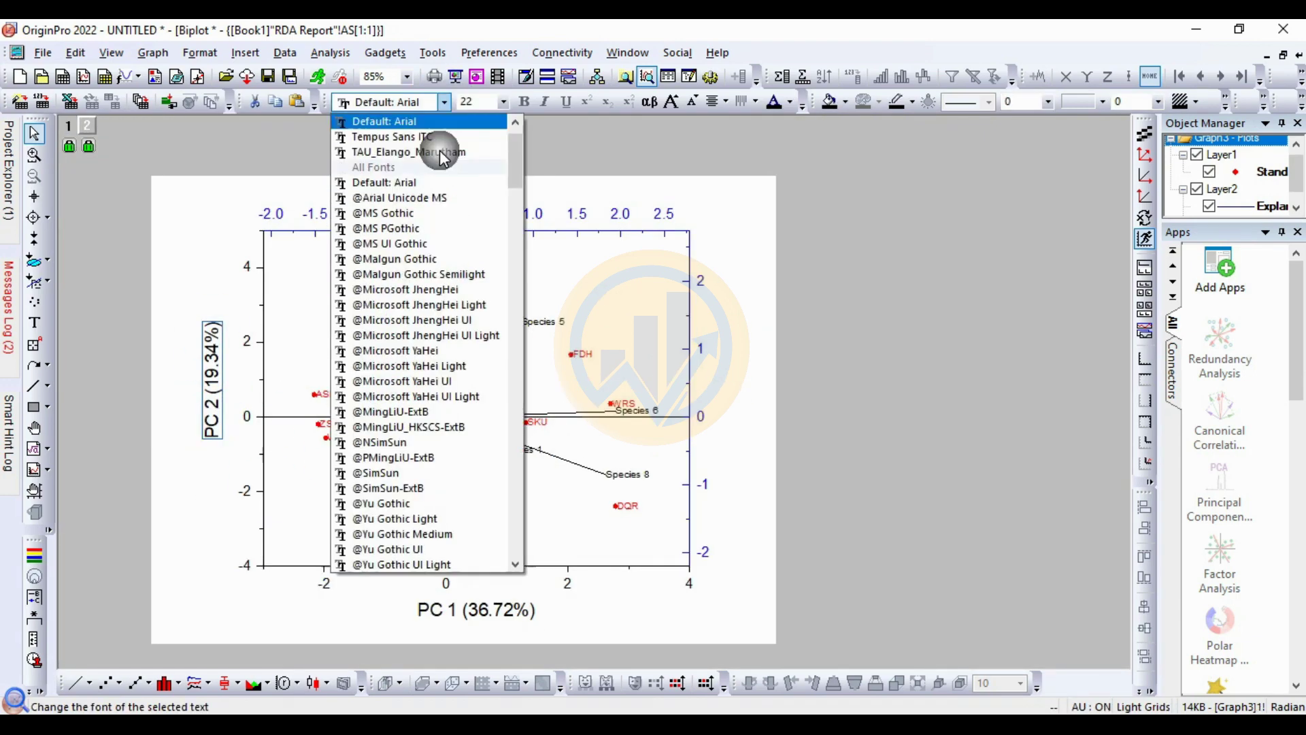
scroll(442, 156, "up", 1)
left_click(431, 138)
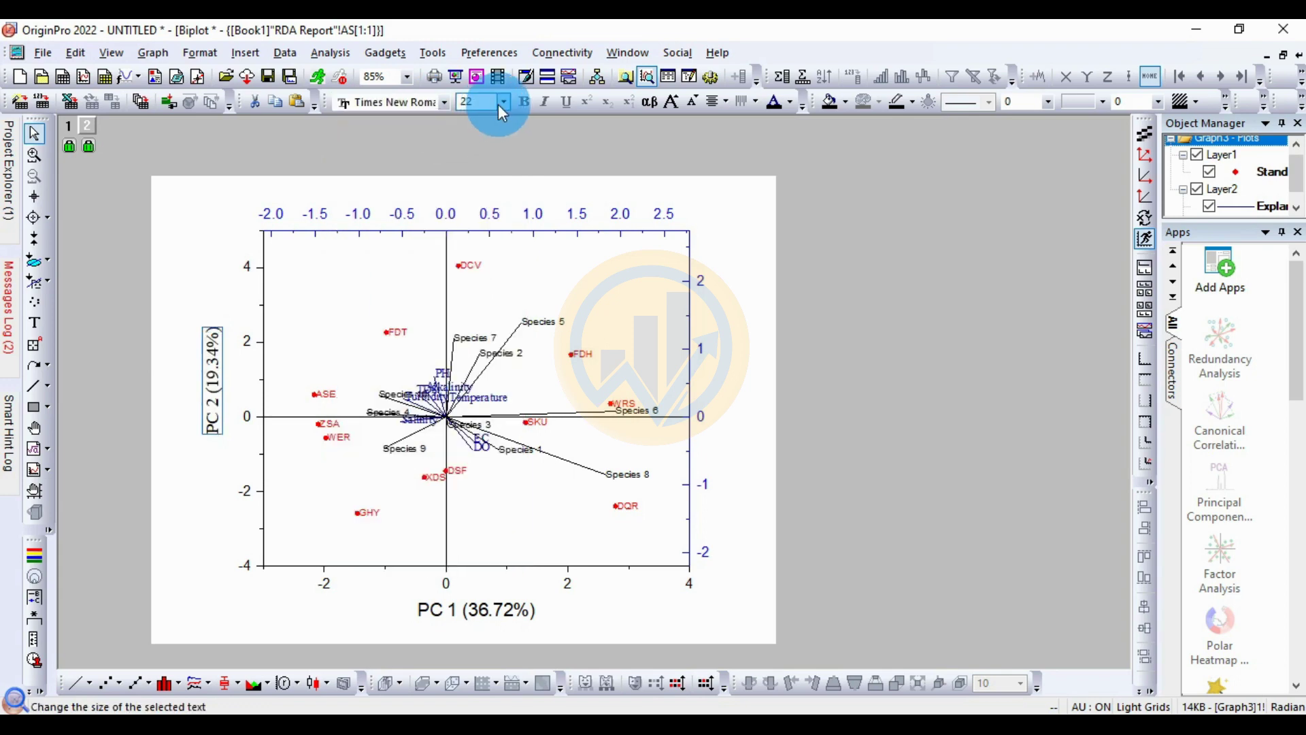
Step: Set the PC 1 axis title's font to Times New Roman and deselect the title
left_click(504, 611)
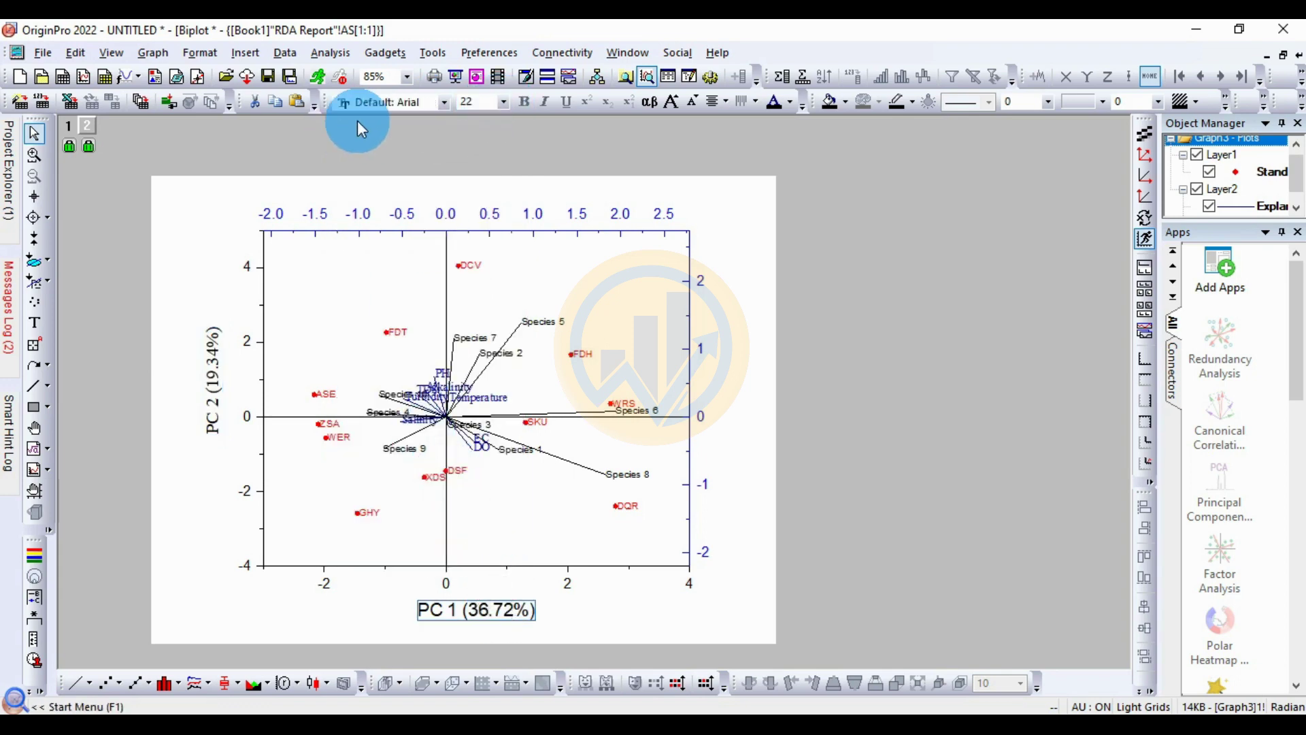
left_click(444, 102)
scroll(424, 178, "up", 1)
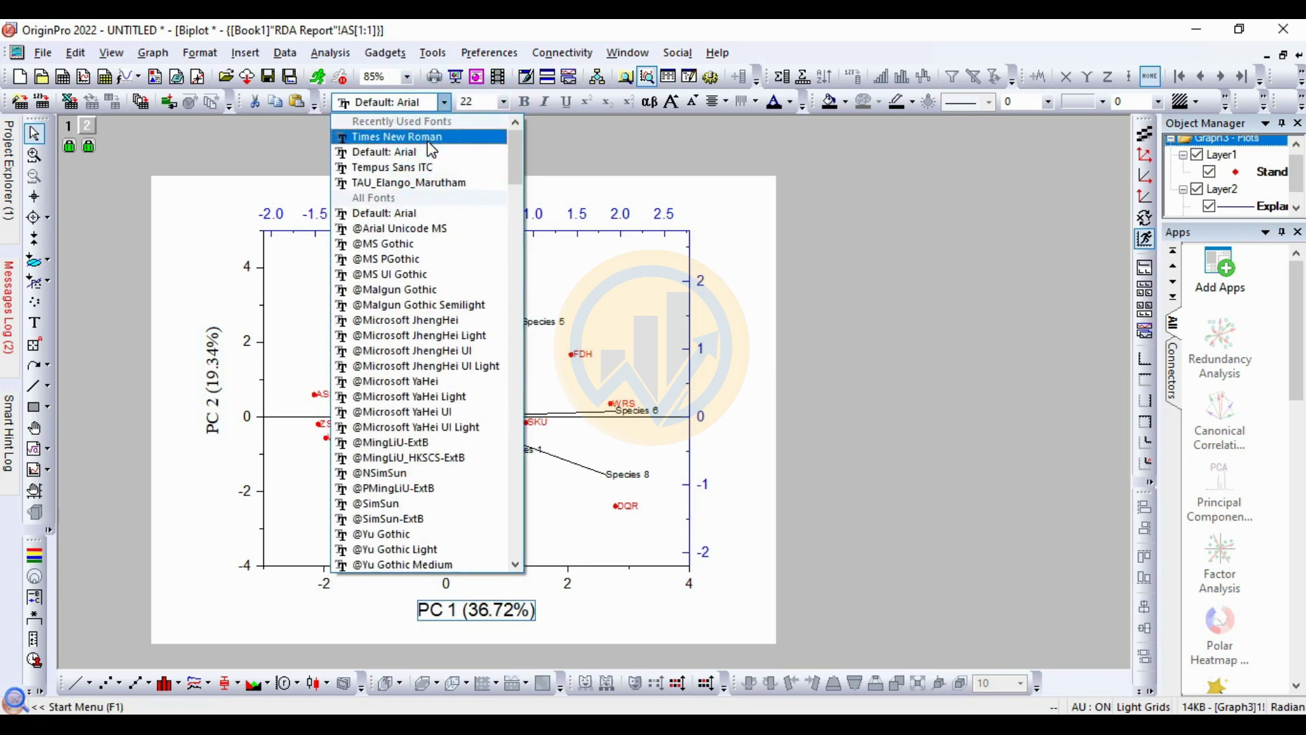
left_click(428, 138)
left_click(684, 587)
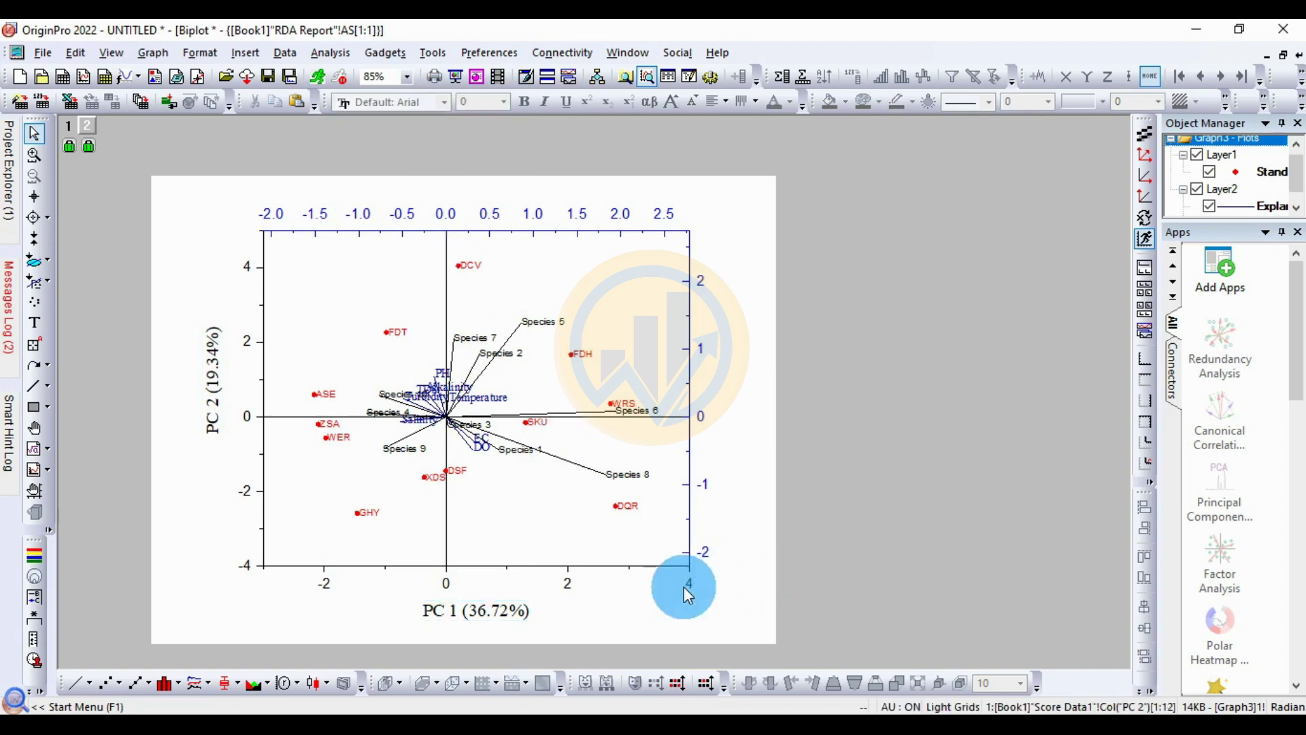